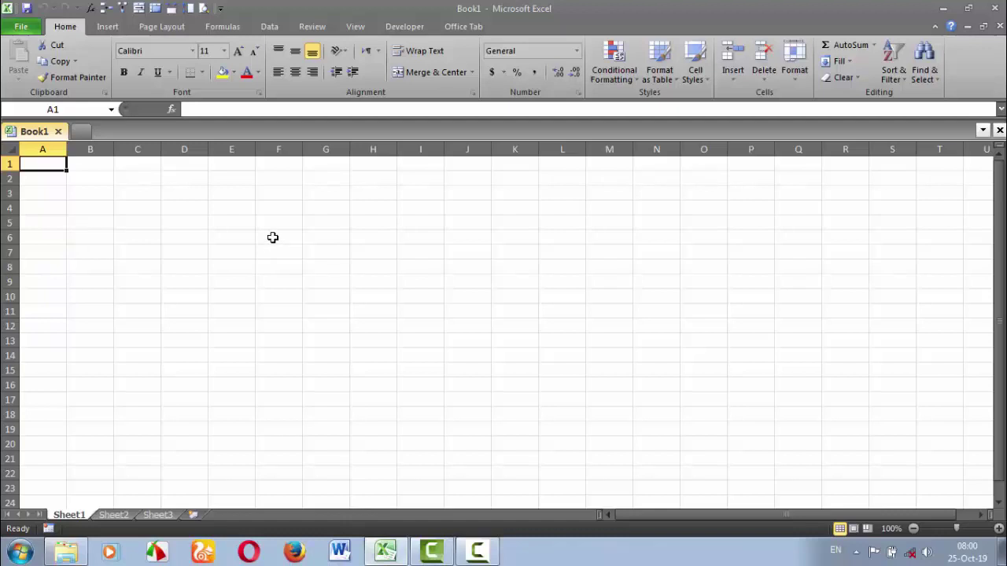
Enter 90000 in F6 and try =terbilang(F6) in G6, which returns #NAME?
left_click(272, 237)
type("90000")
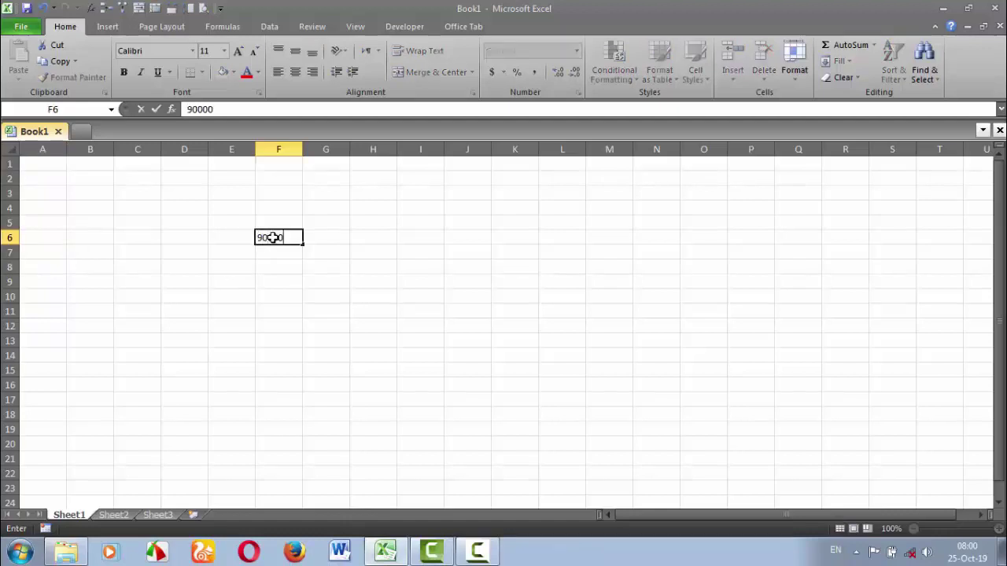
key("Tab")
type("=t")
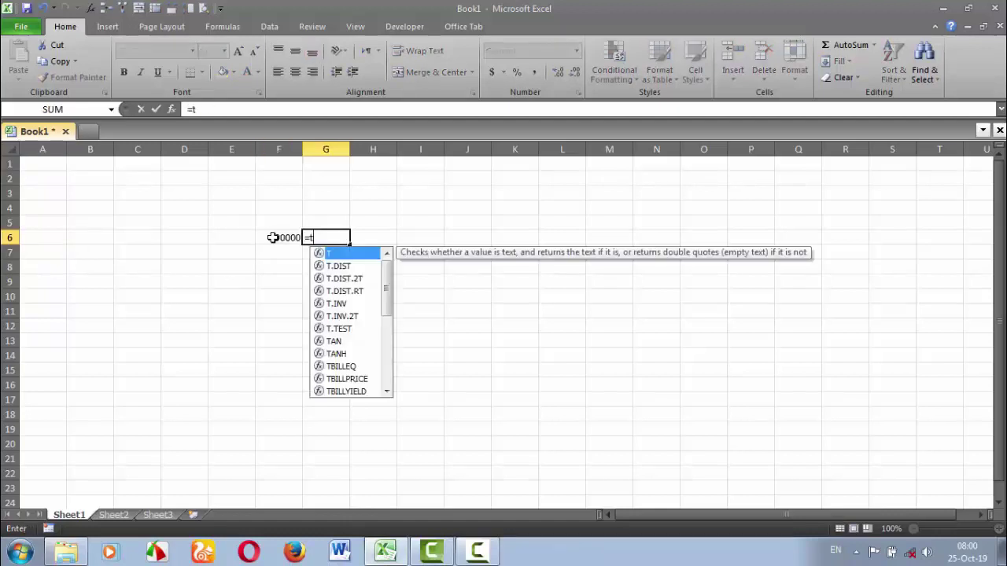
type("erbilang(")
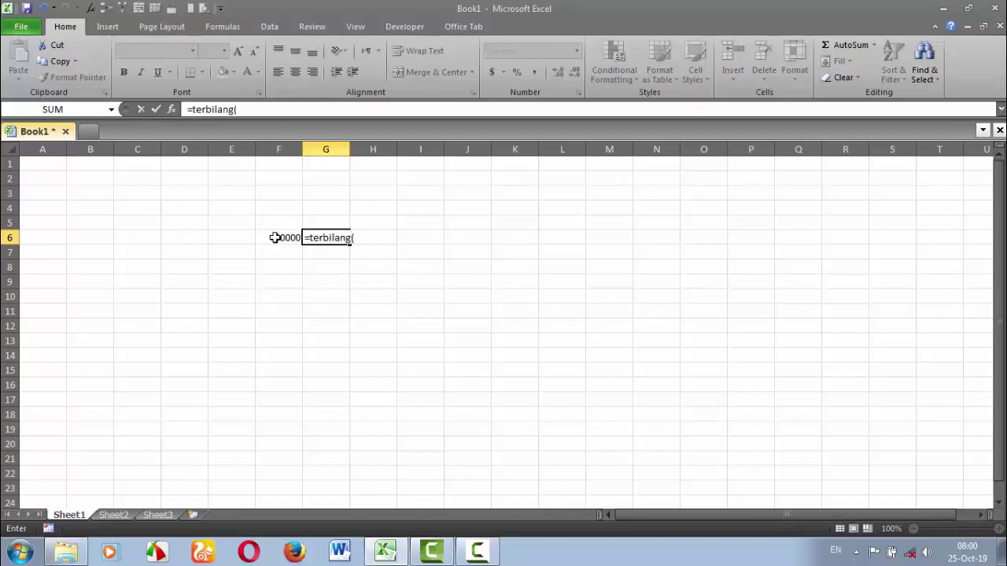
left_click(274, 237)
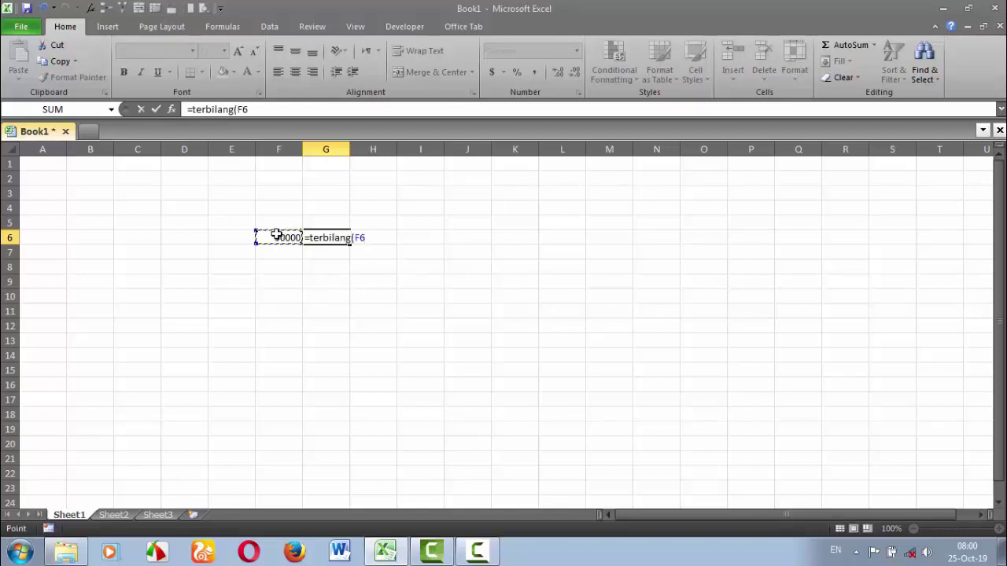
type(")")
key("Return")
Delete the failed #NAME? formula from G6 and bring up the downloaded archives folder.
left_click(333, 238)
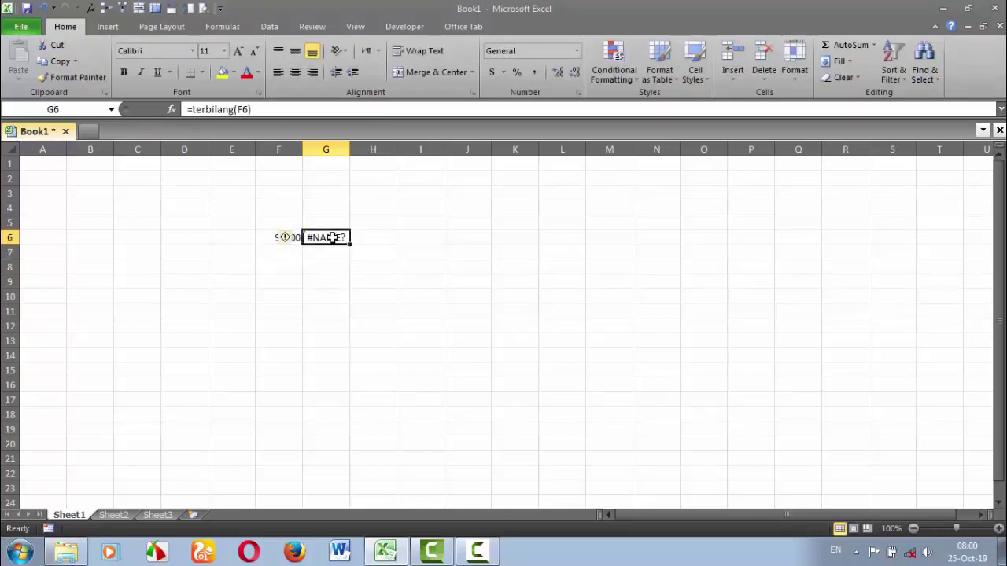
key("Delete")
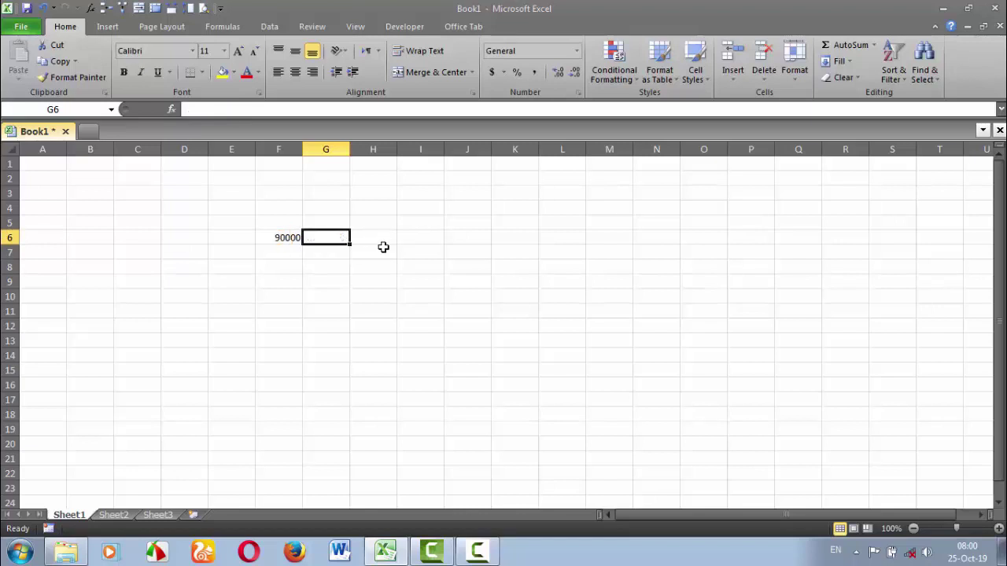
left_click(399, 277)
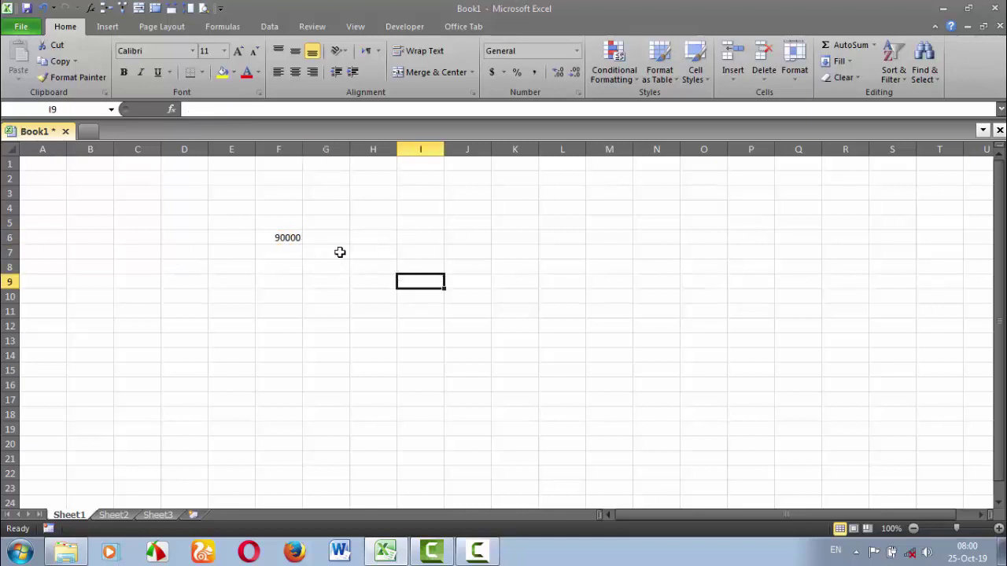
left_click(77, 557)
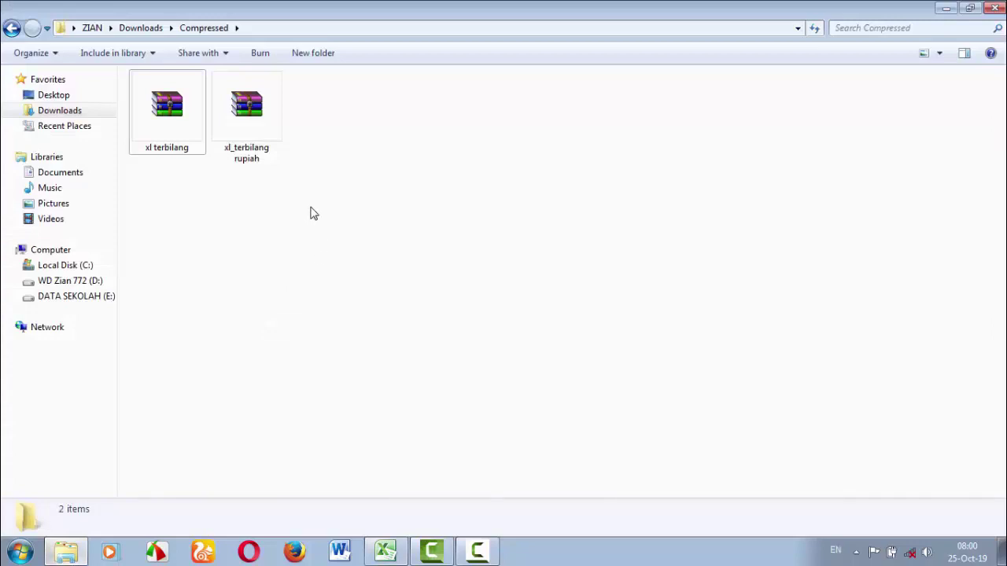
Inspect the xl terbilang and xl_terbilang rupiah archives in the Compressed folder.
left_click_drag(311, 177, 151, 113)
left_click(236, 241)
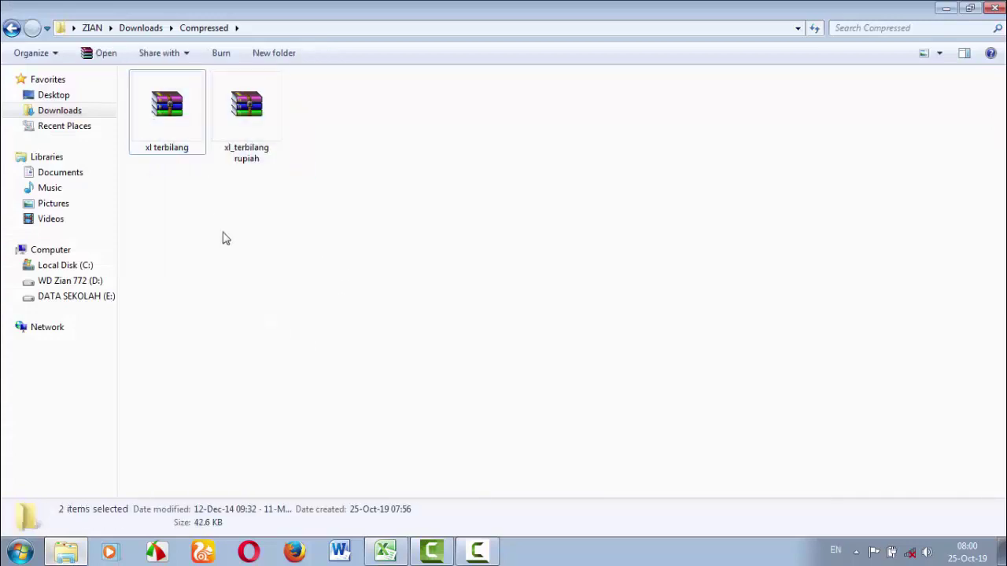
left_click(175, 118)
left_click(243, 163)
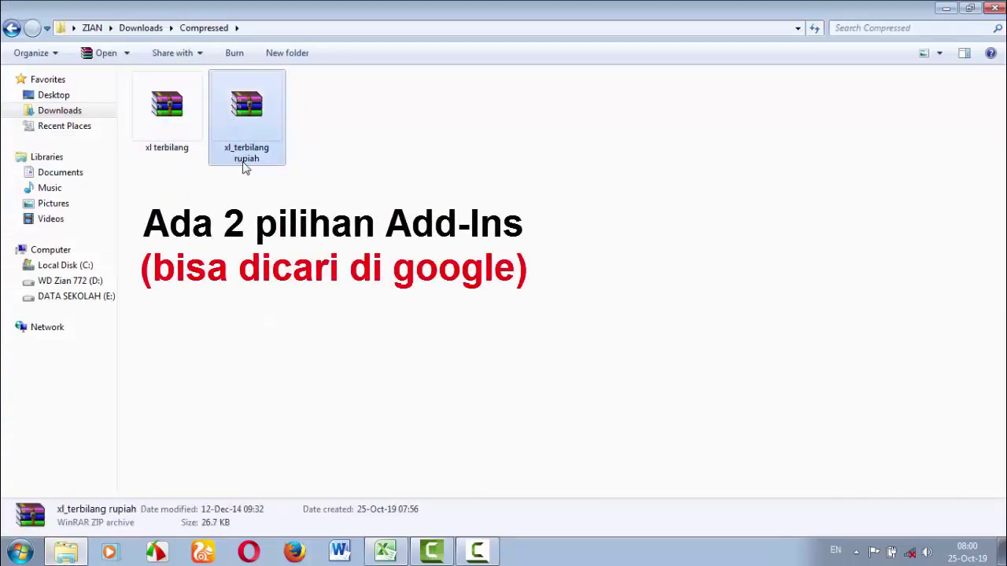
left_click(310, 197)
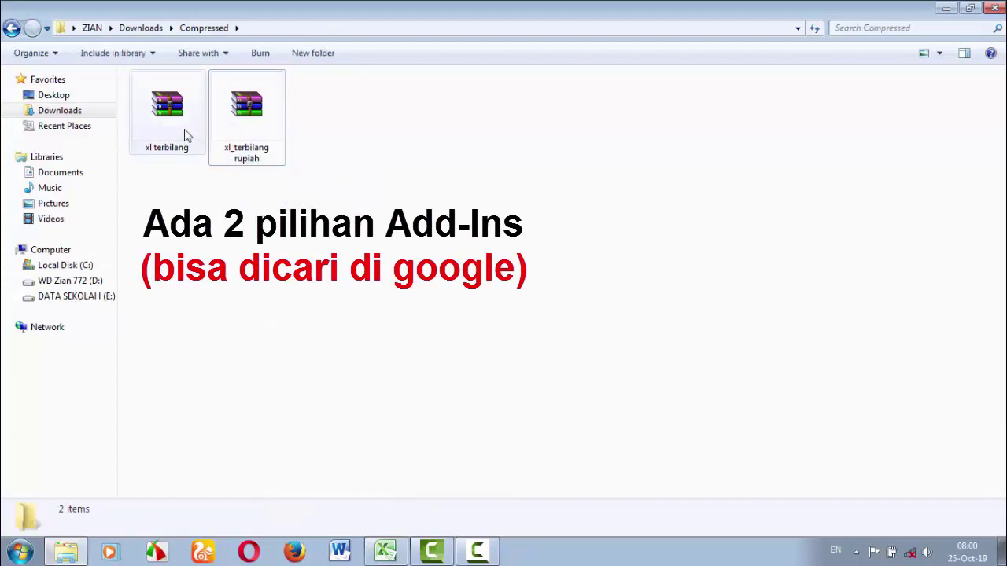
left_click(177, 134)
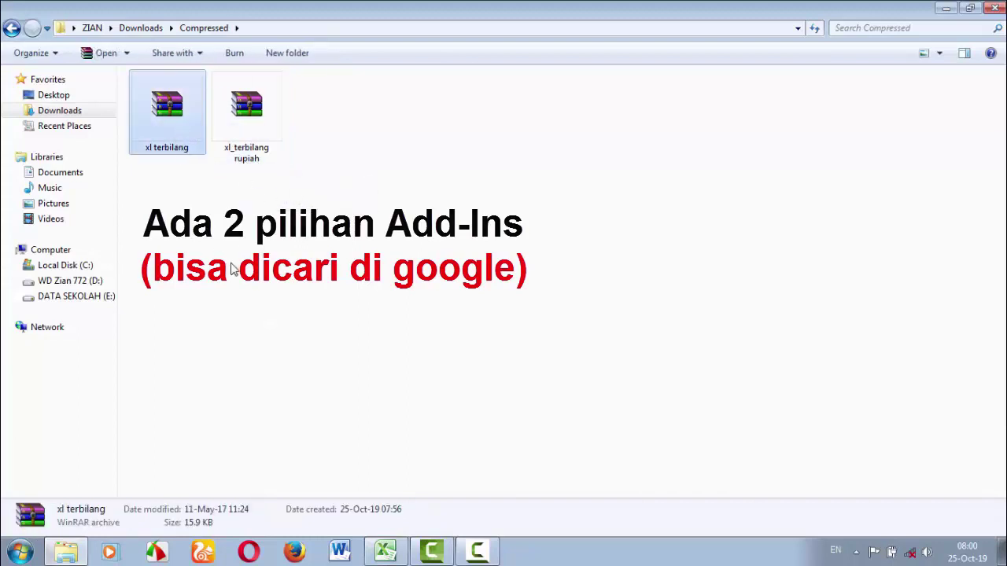
Extract the xl terbilang archive here and select the resulting terbilang add-in file.
right_click(161, 120)
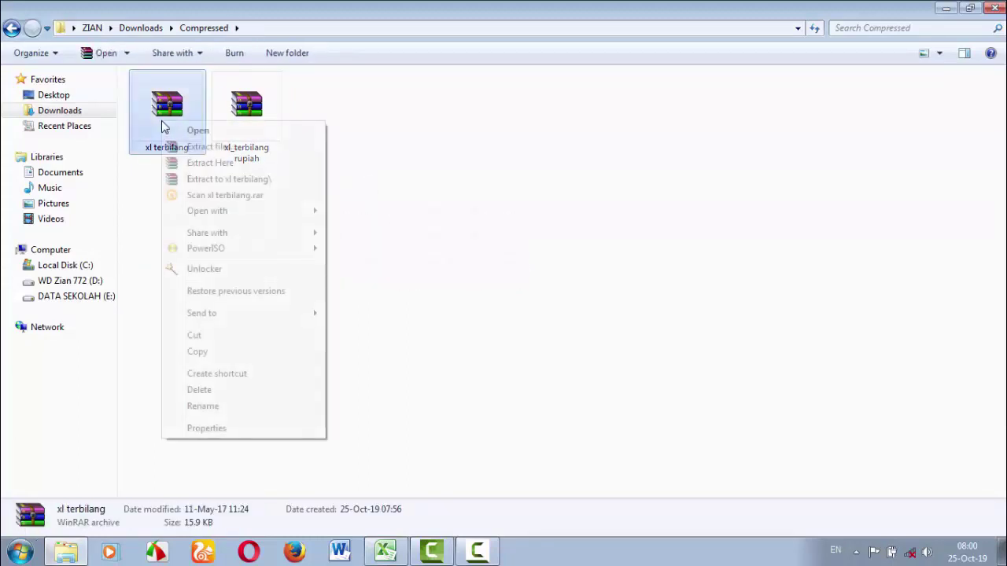
left_click(222, 162)
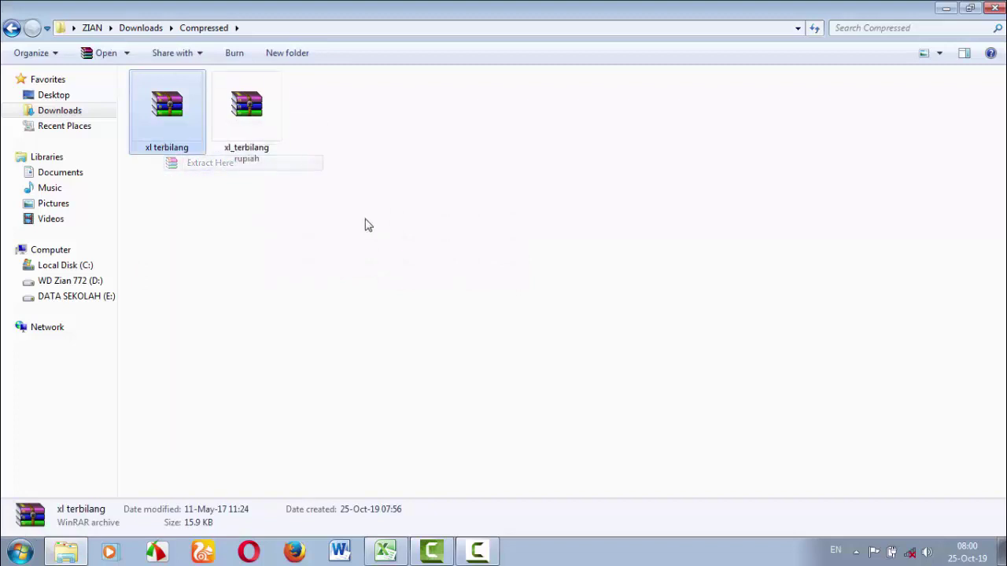
left_click(297, 247)
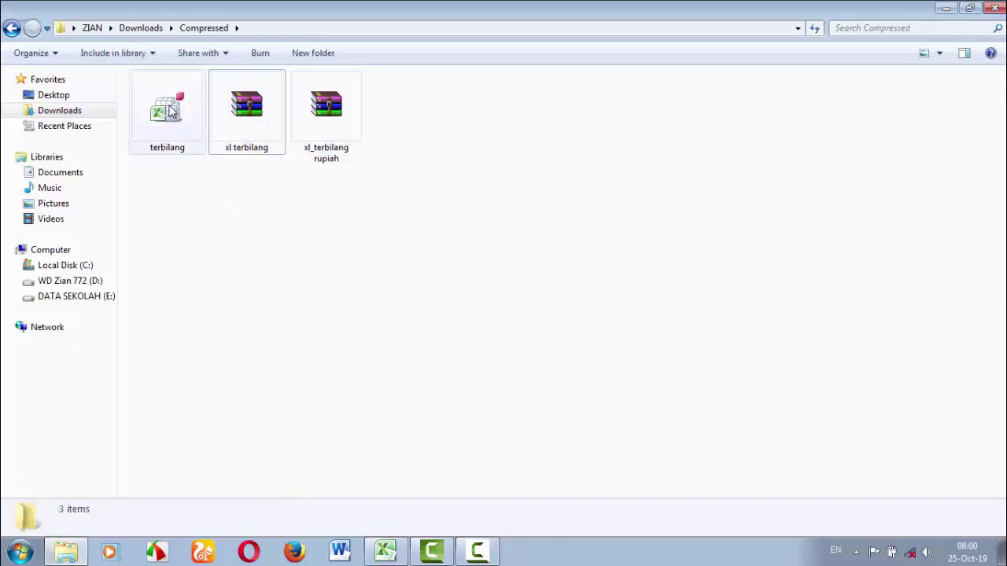
left_click(167, 153)
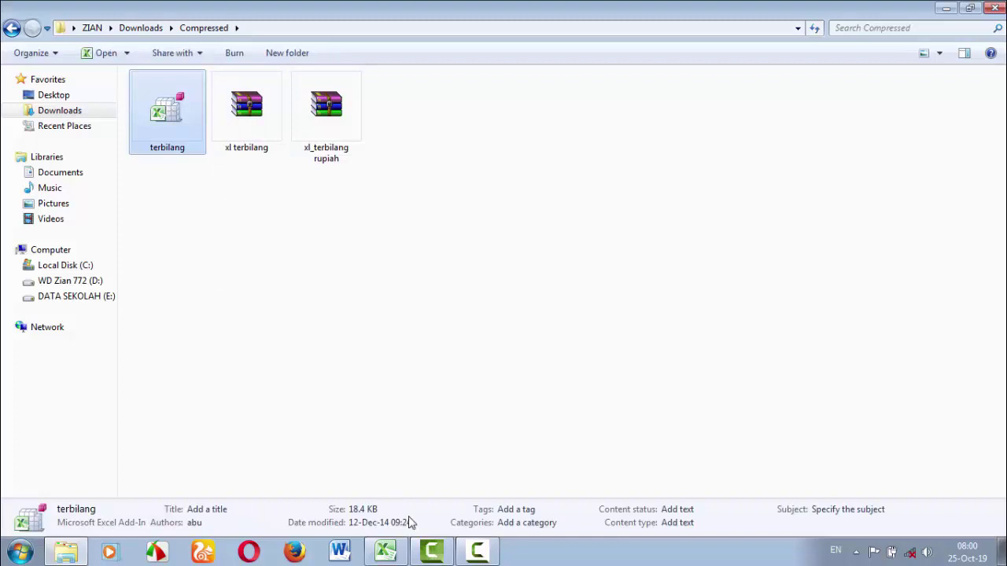
left_click(385, 551)
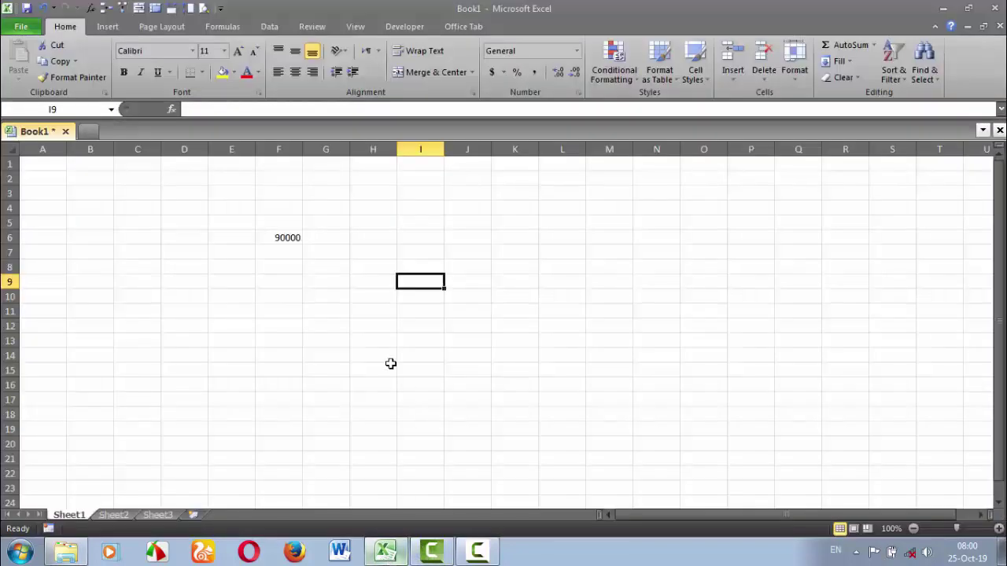
Go through File > Options > Add-Ins to the Excel Add-ins manager listing Terbilang ticked.
left_click(290, 240)
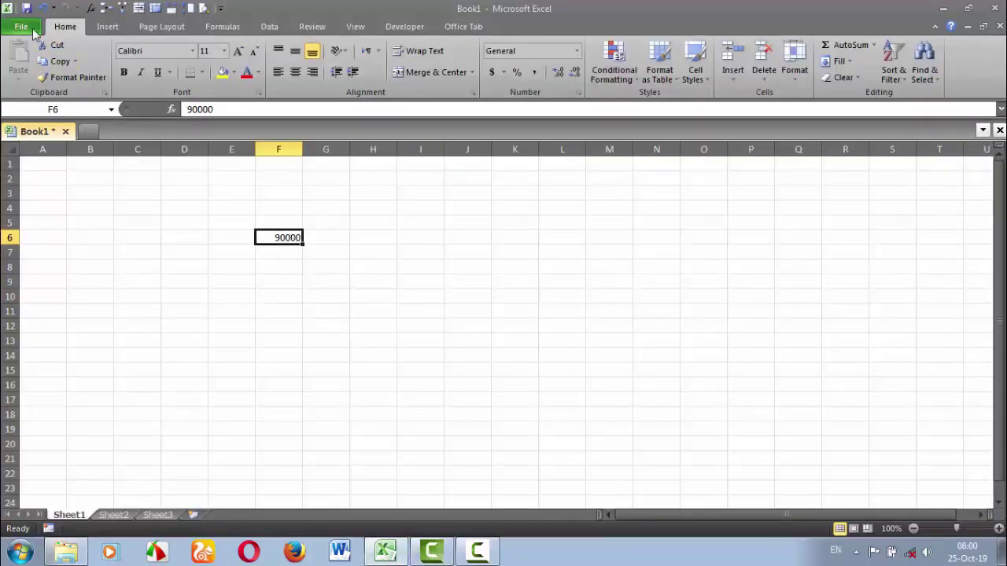
left_click(22, 26)
left_click(80, 329)
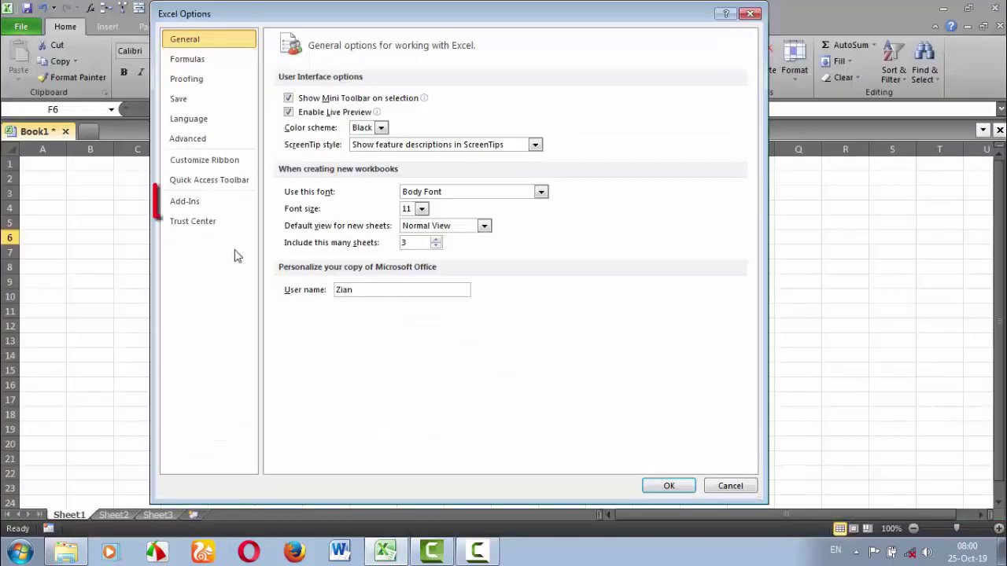
left_click(203, 206)
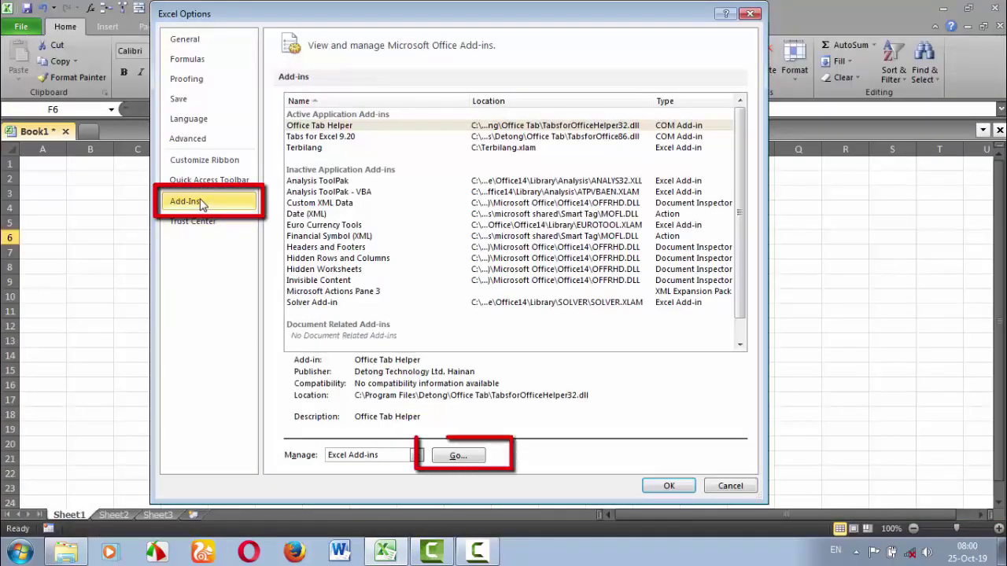
left_click(456, 456)
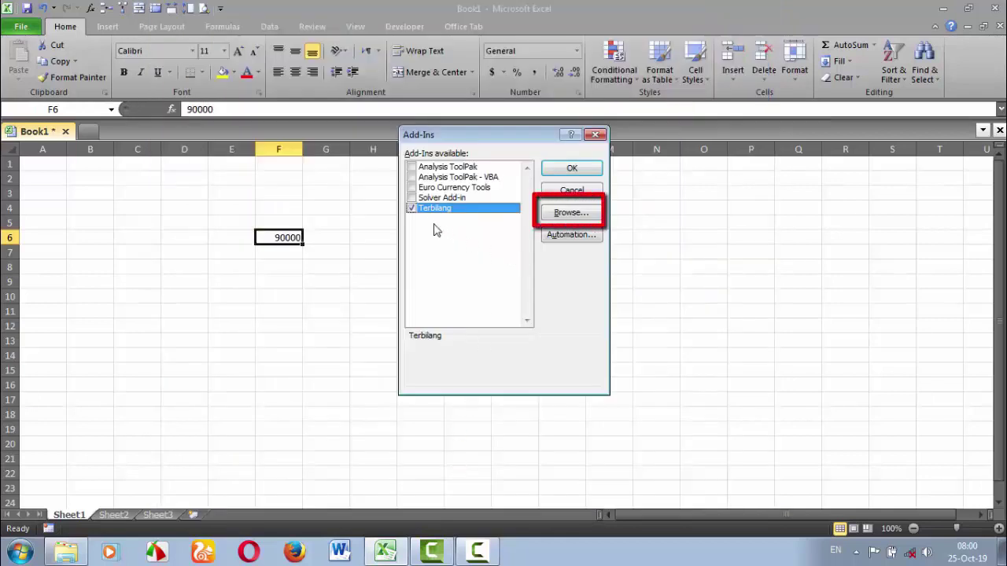
Browse to Downloads > Compressed and select the terbilang add-in file.
left_click(580, 211)
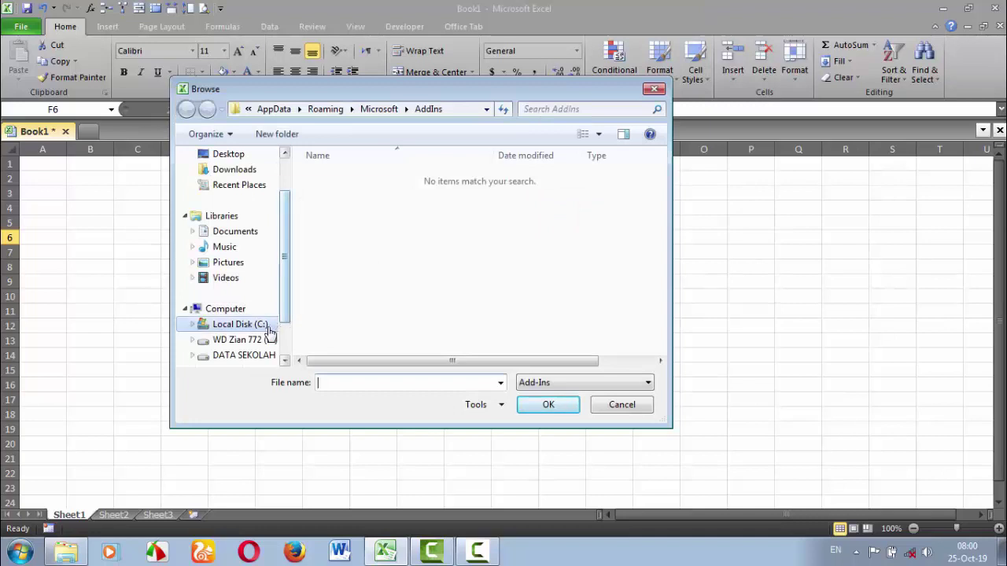
left_click(250, 235)
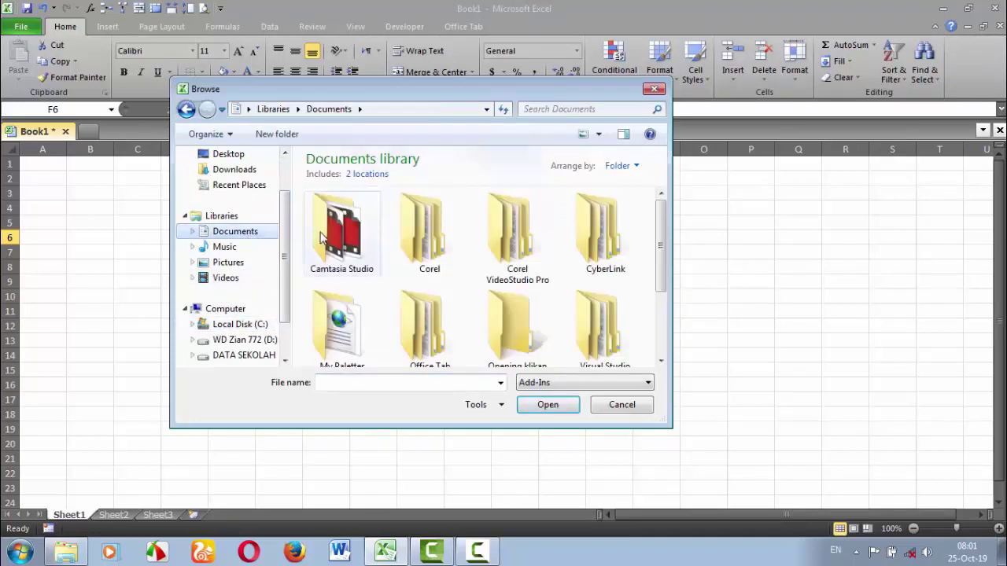
left_click(228, 170)
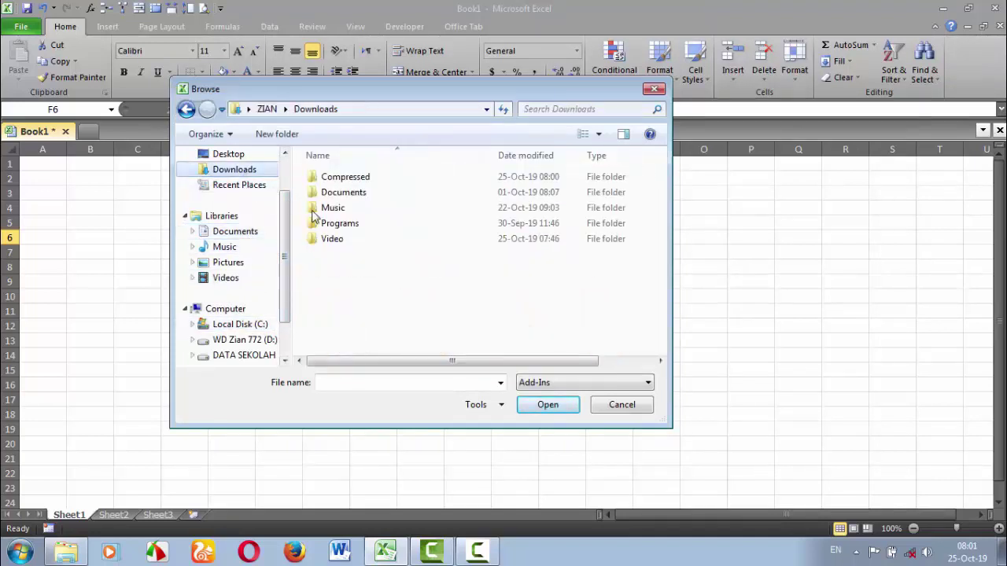
double_click(346, 175)
left_click(344, 183)
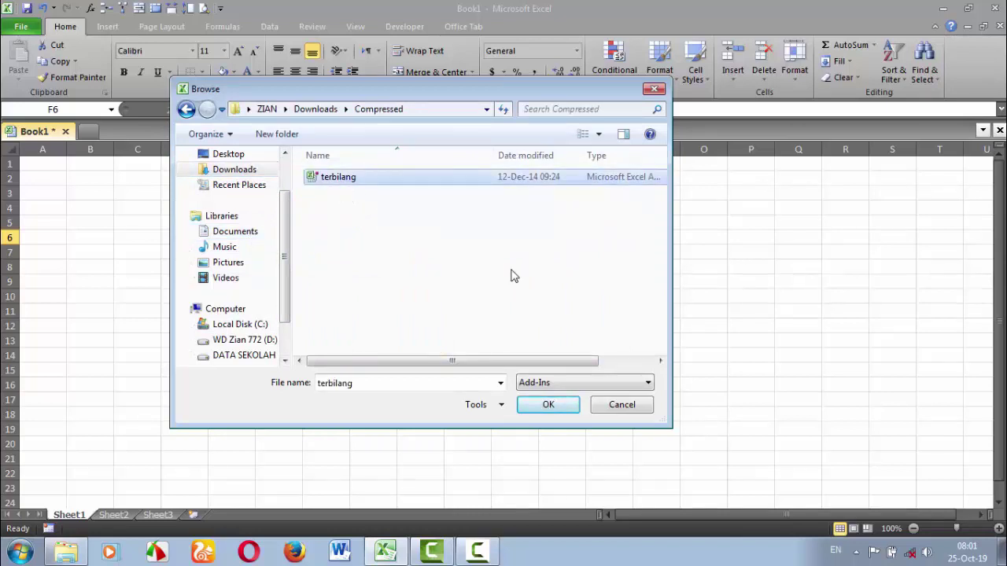
Confirm the file, accept deleting the missing Terbilang entry, and close the Add-Ins list.
left_click(621, 405)
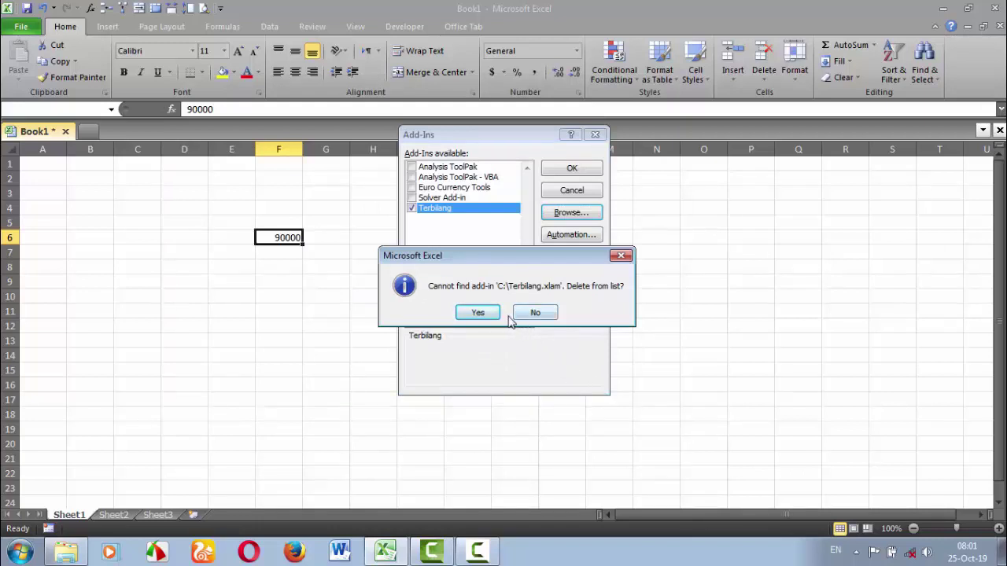
left_click(487, 314)
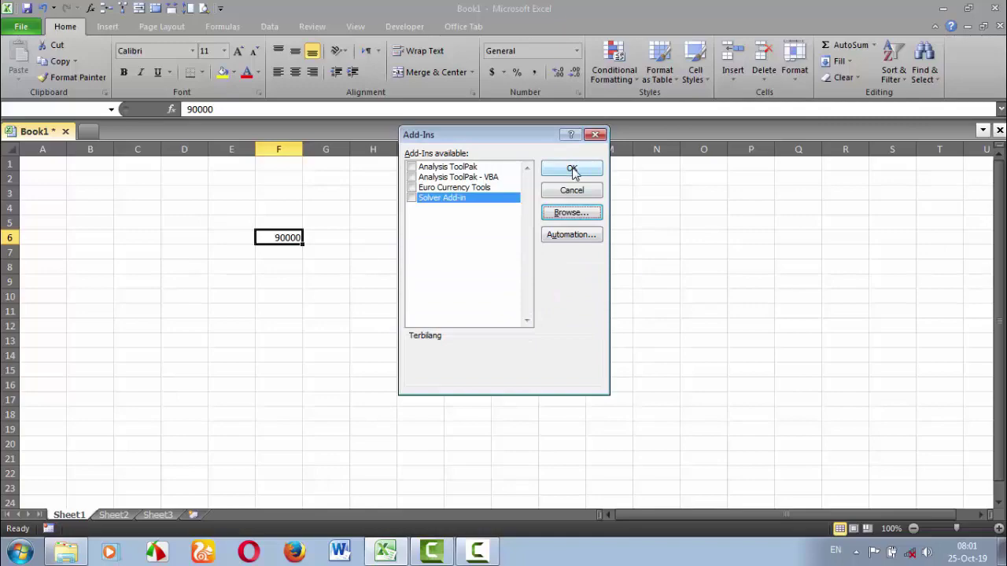
left_click(573, 172)
Cut the terbilang add-in from Compressed and paste it into Local Disk (C:) with administrator permission.
left_click(66, 552)
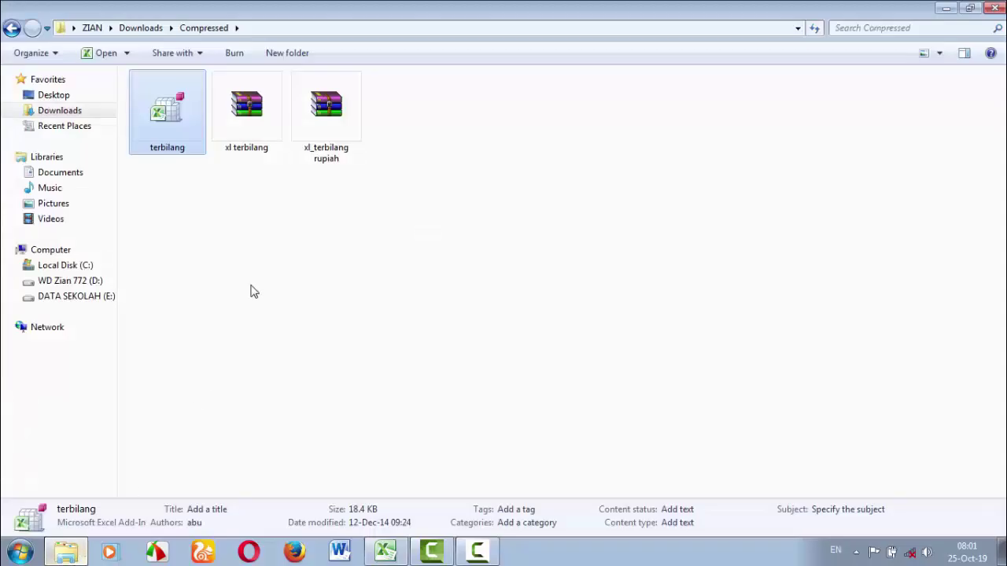
right_click(174, 122)
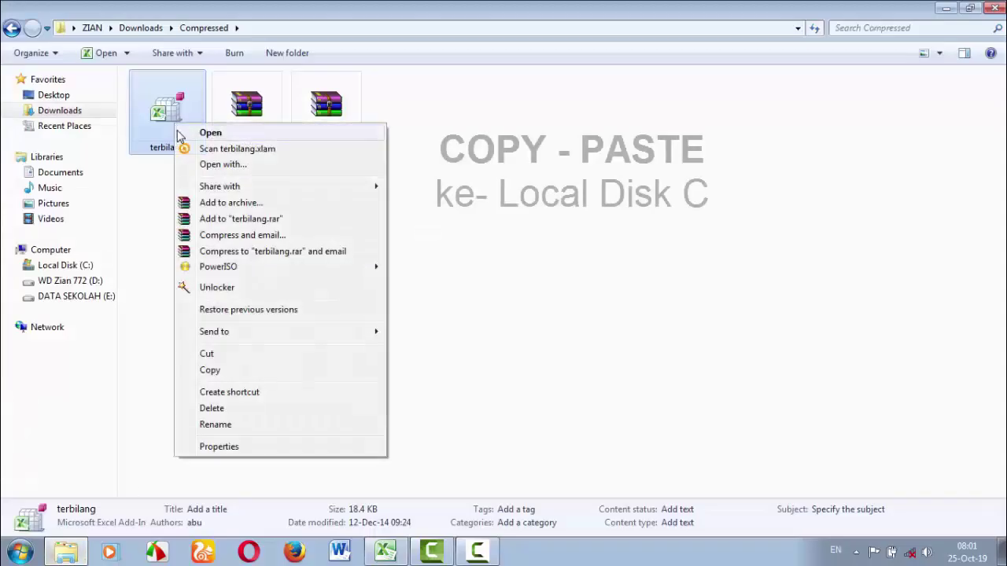
left_click(206, 354)
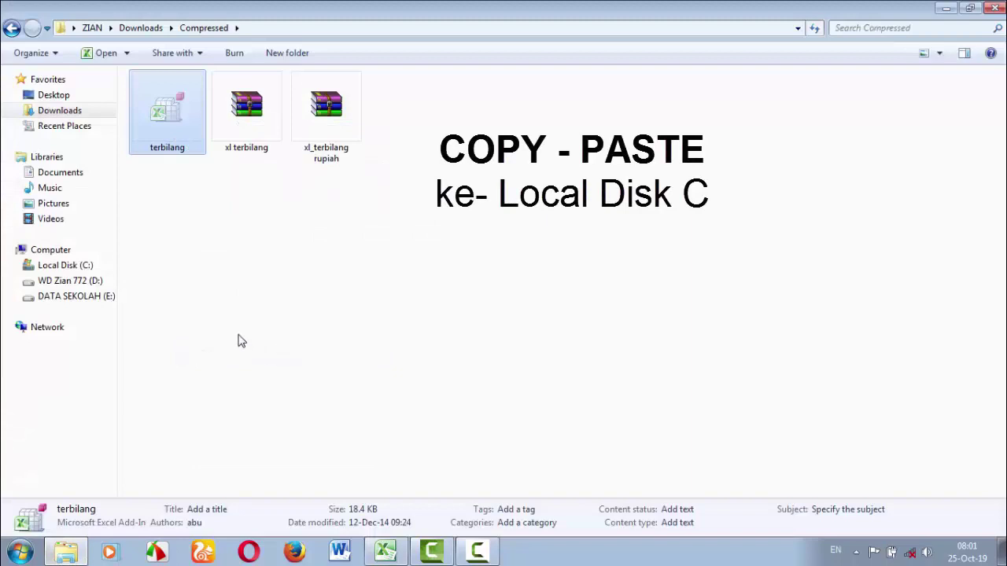
left_click(93, 267)
right_click(582, 267)
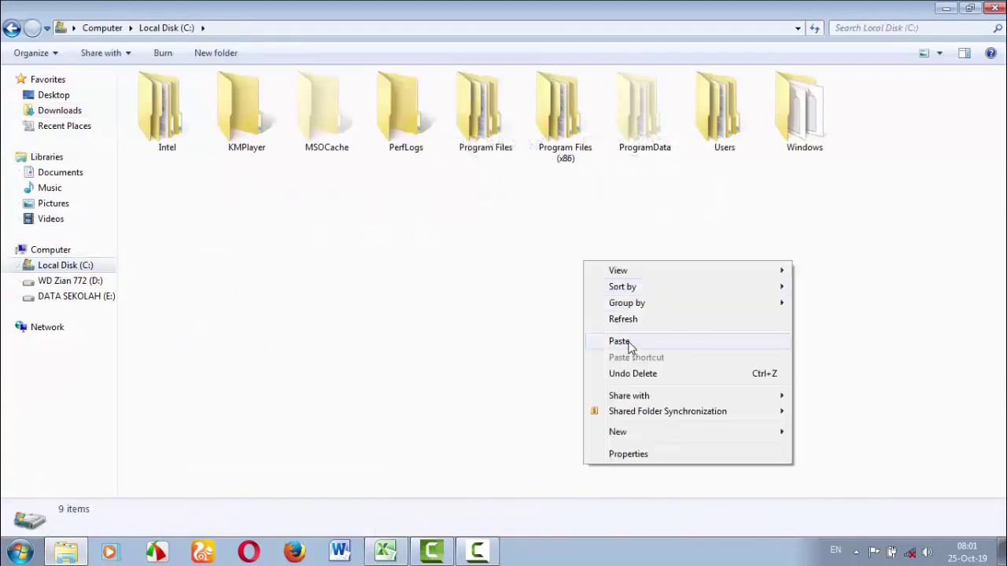
left_click(625, 339)
left_click(503, 339)
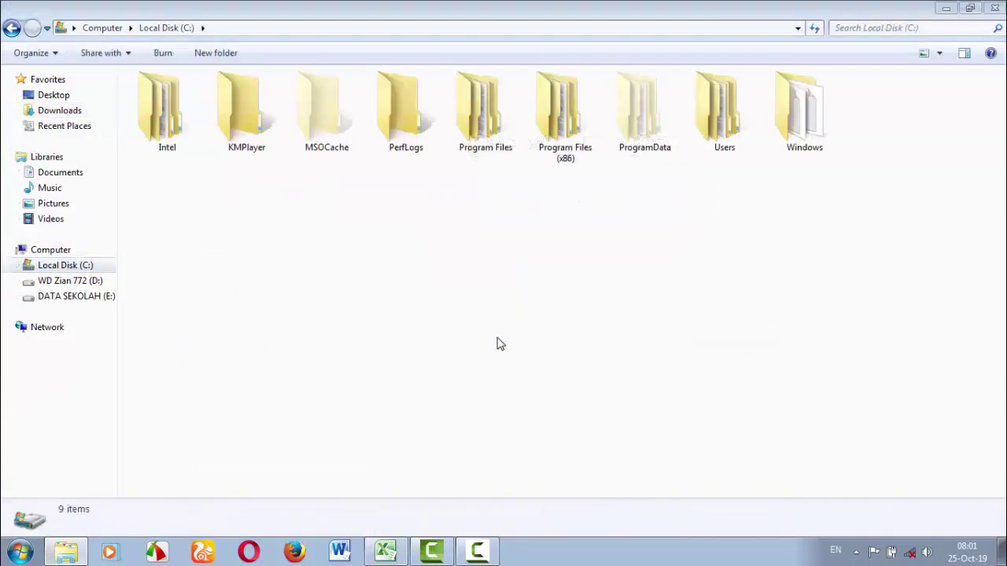
left_click(872, 134)
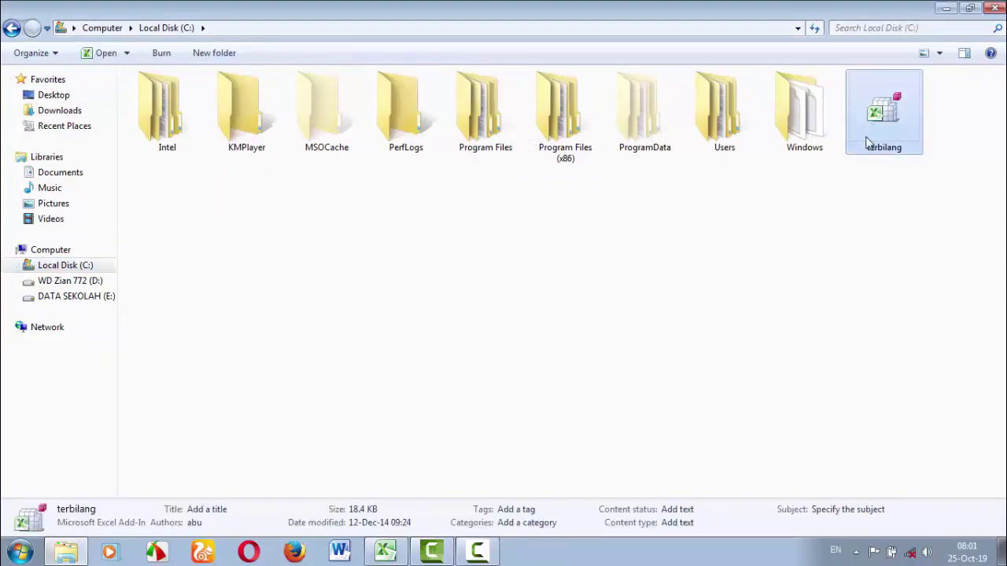
left_click(716, 294)
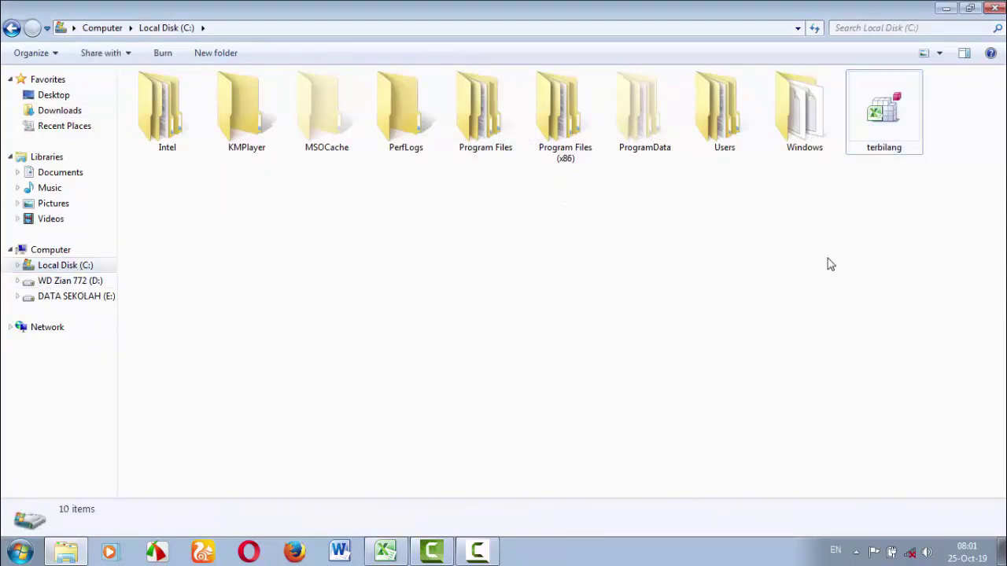
left_click(385, 552)
Browse to the terbilang add-in on Local Disk (C:) in the Add-Ins manager and apply it.
left_click(22, 27)
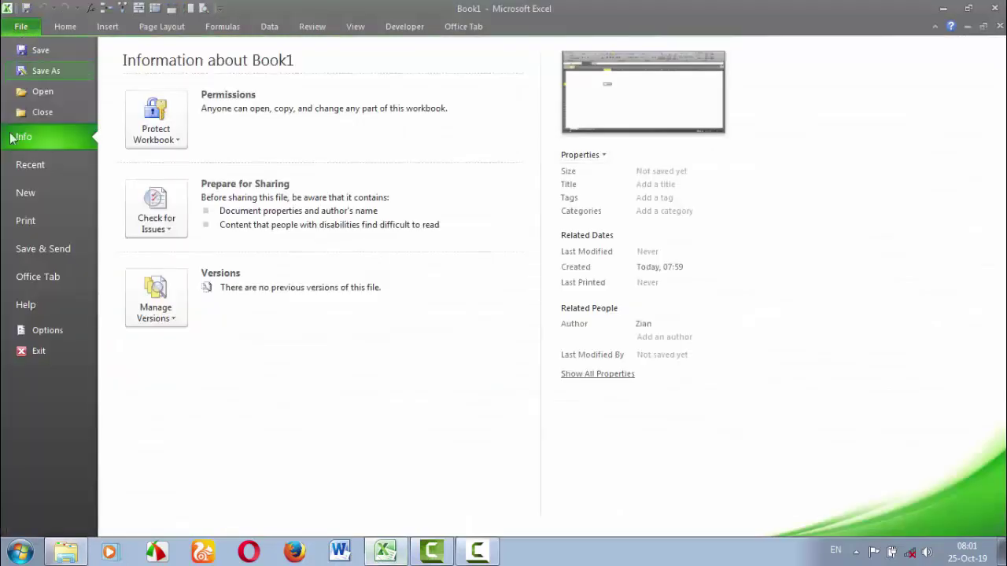
left_click(40, 329)
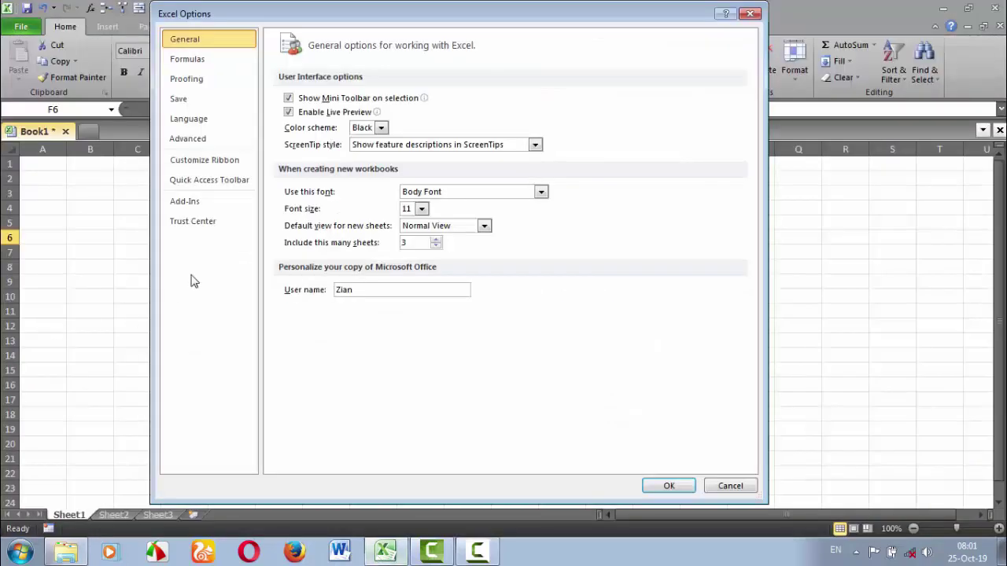
left_click(192, 211)
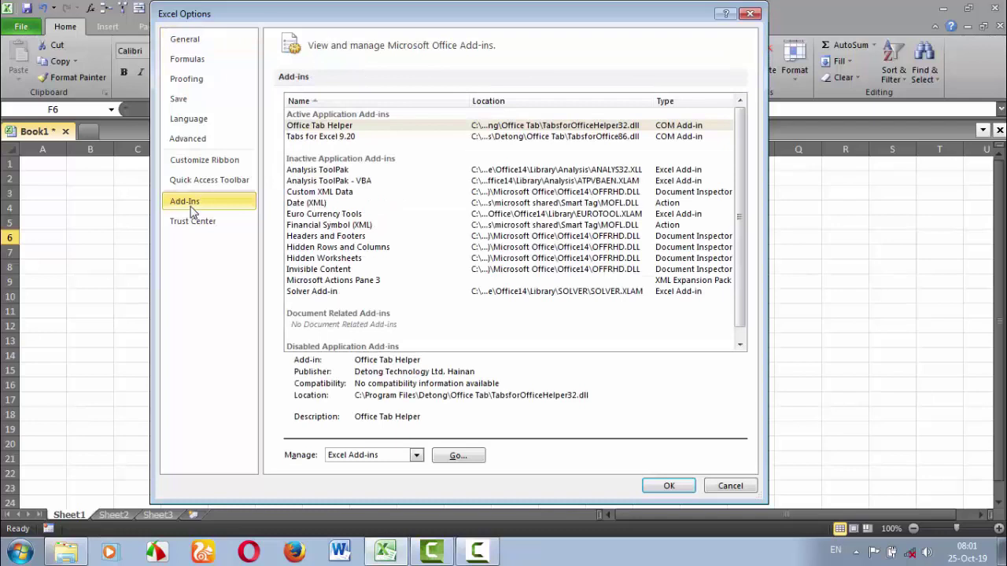
left_click(459, 458)
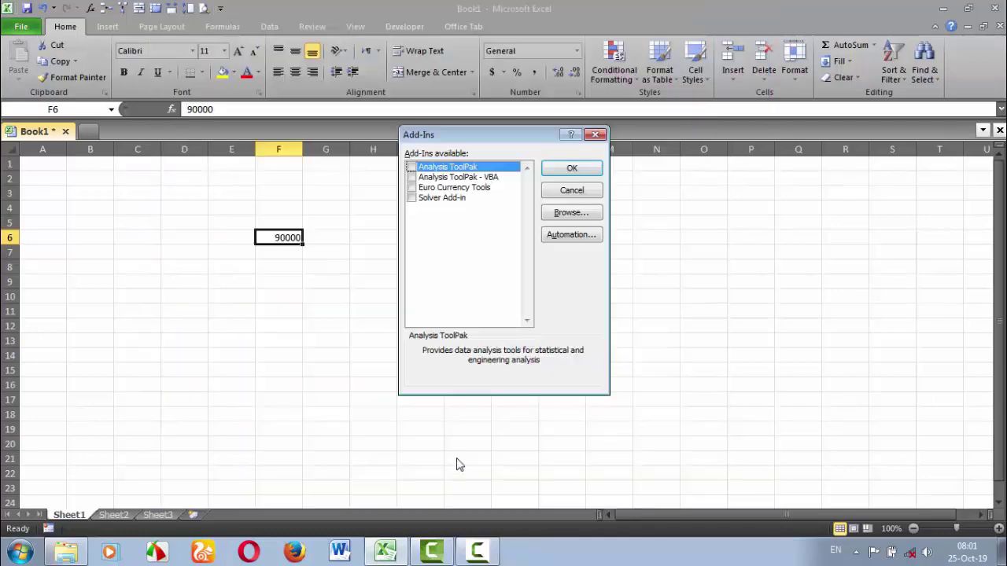
left_click(571, 213)
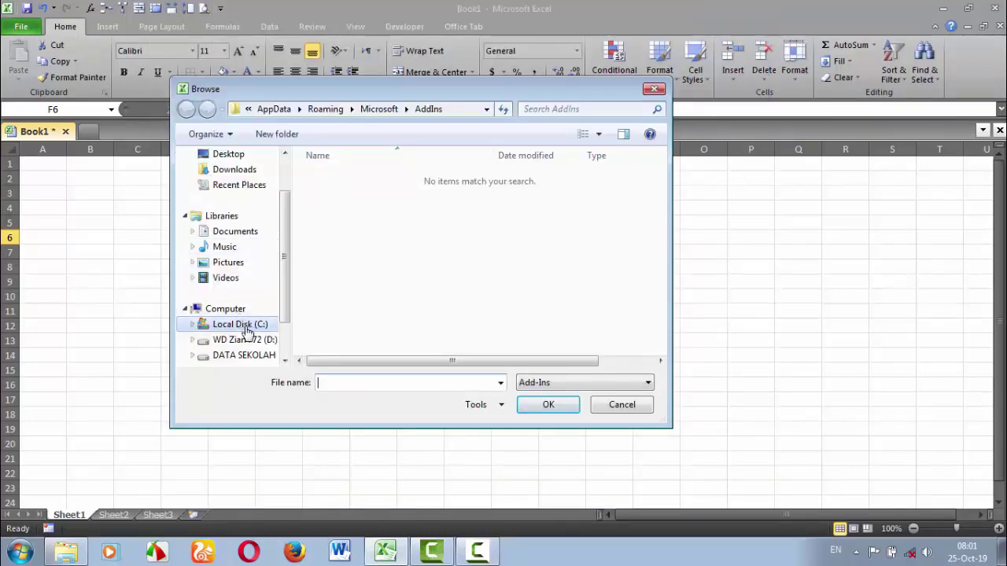
left_click(246, 330)
left_click(354, 317)
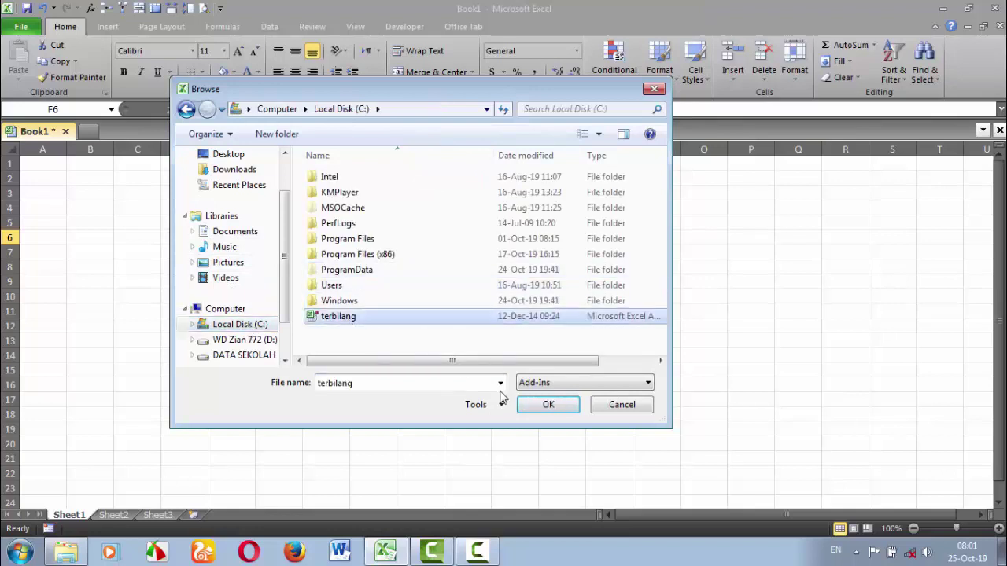
left_click(533, 408)
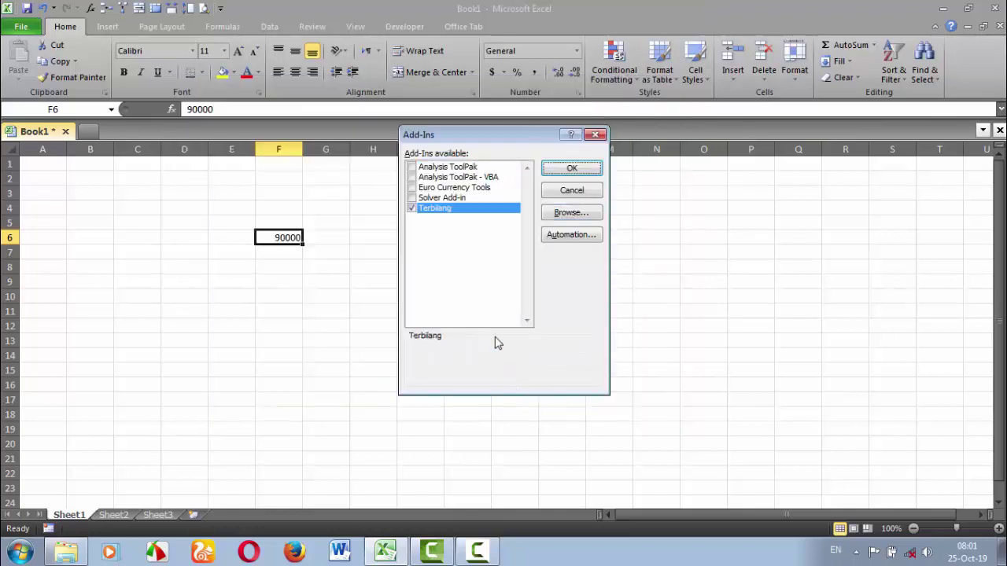
left_click(571, 169)
Enter =terbilang(F6) in G6 and widen column G to show Sembilan puluh ribu.
left_click(317, 234)
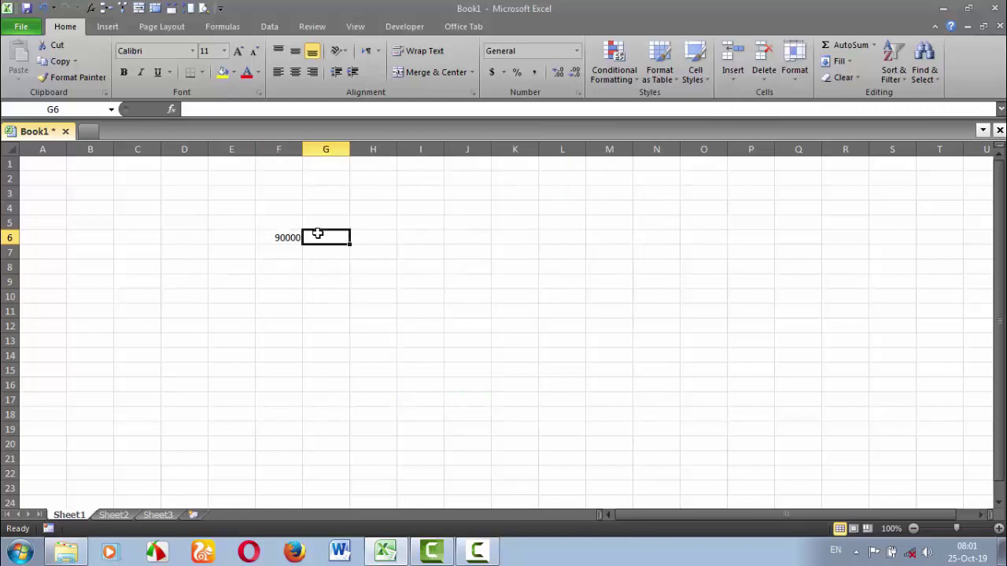
type("=ter")
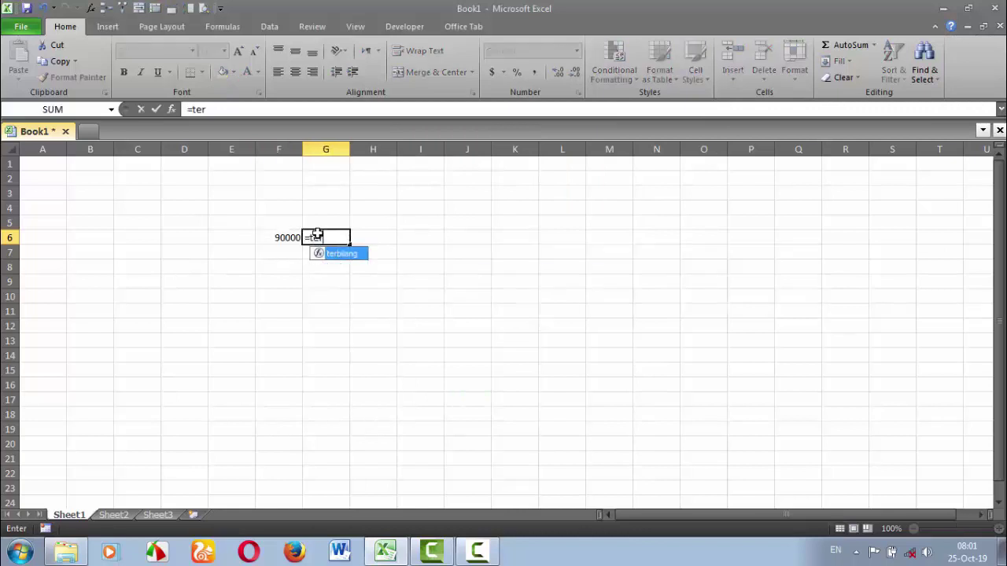
type("bilang")
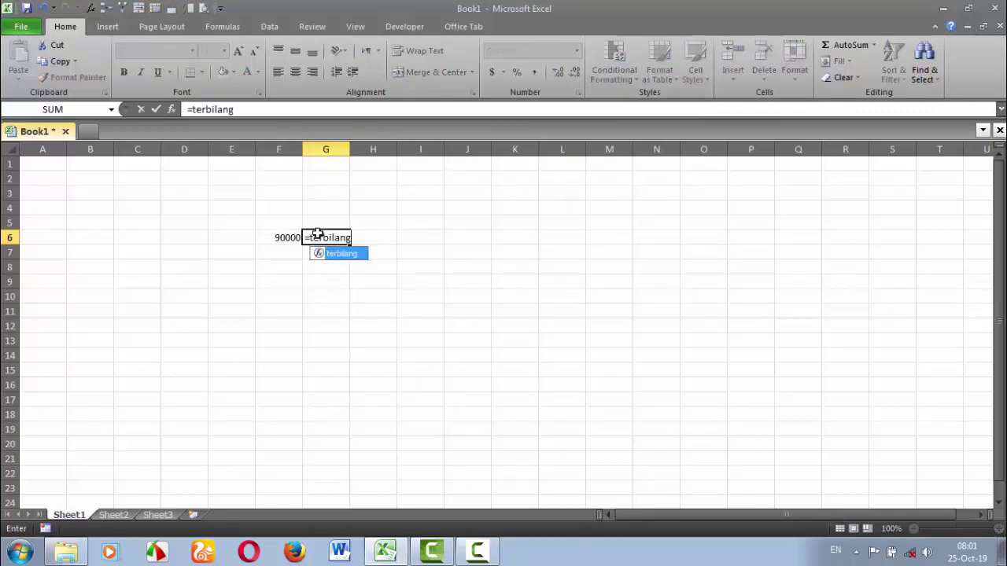
type("(")
left_click(284, 238)
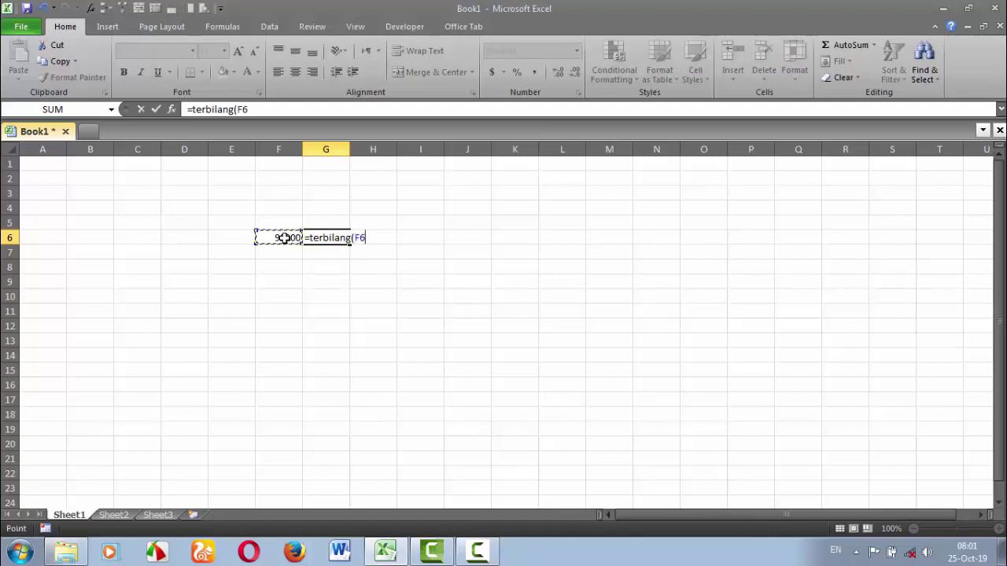
type(")")
key("Return")
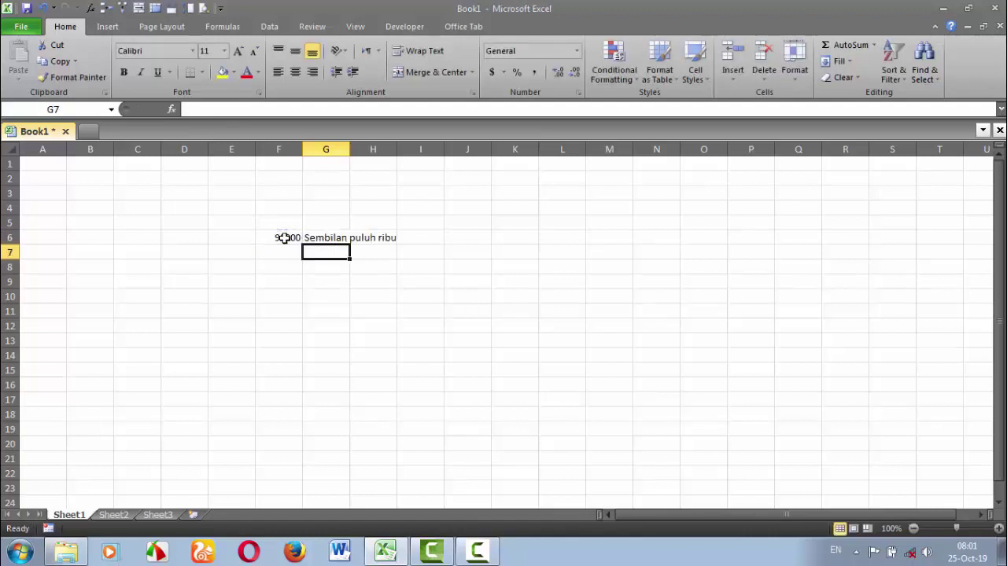
left_click_drag(350, 150, 520, 157)
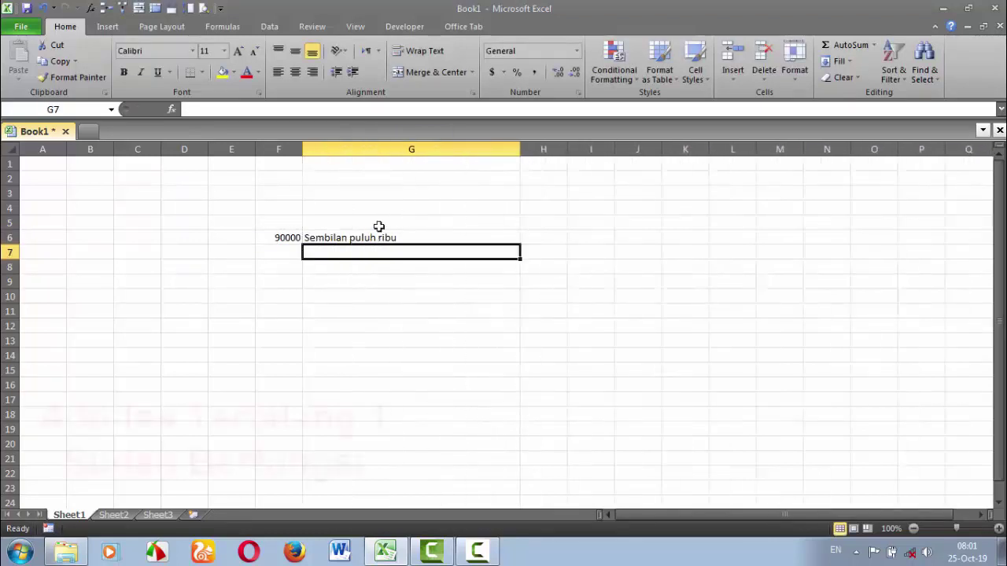
left_click(330, 237)
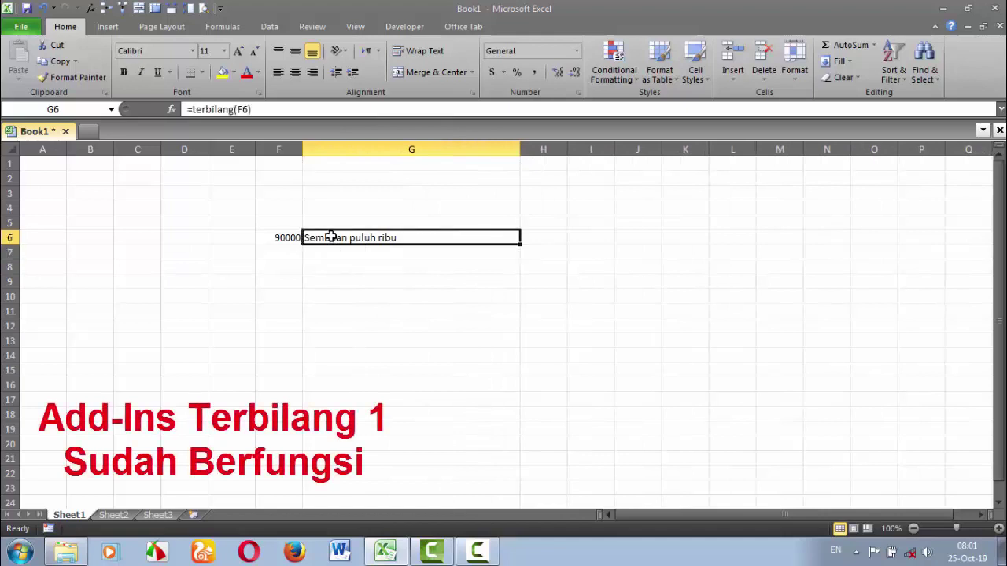
Enter 8900900 in F7, fill the formula down to G7, and widen column G further.
left_click(292, 252)
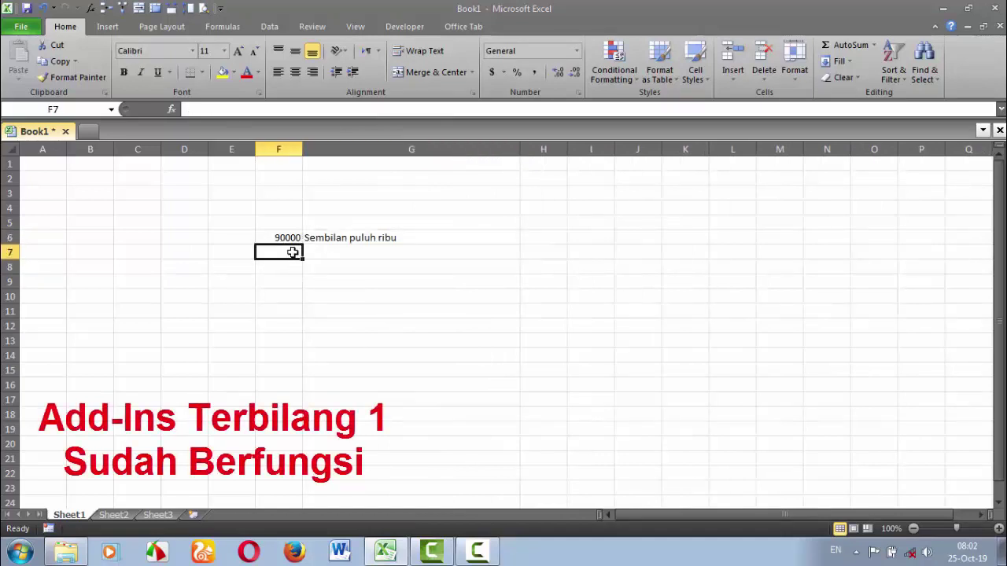
type("890")
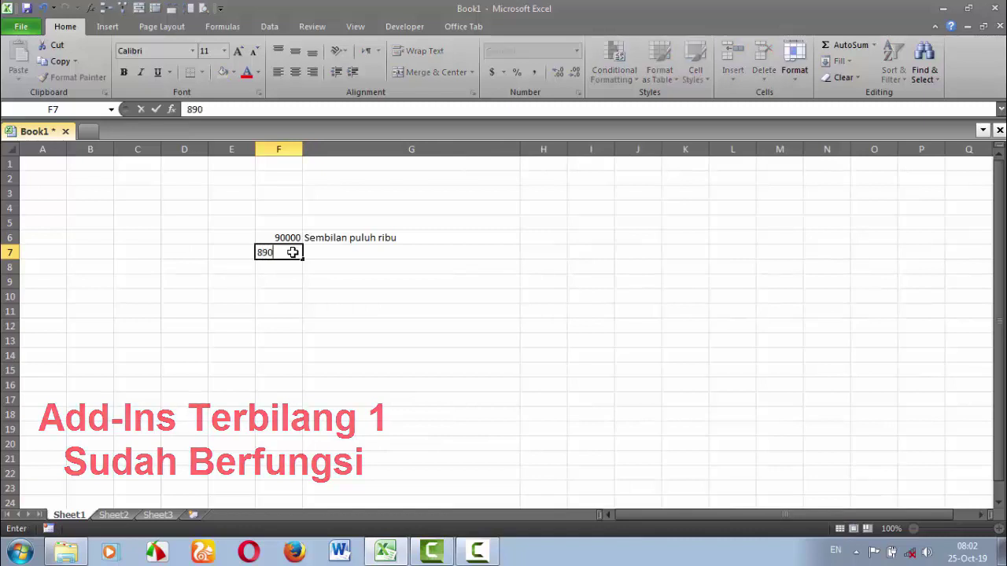
type("0900")
left_click(449, 239)
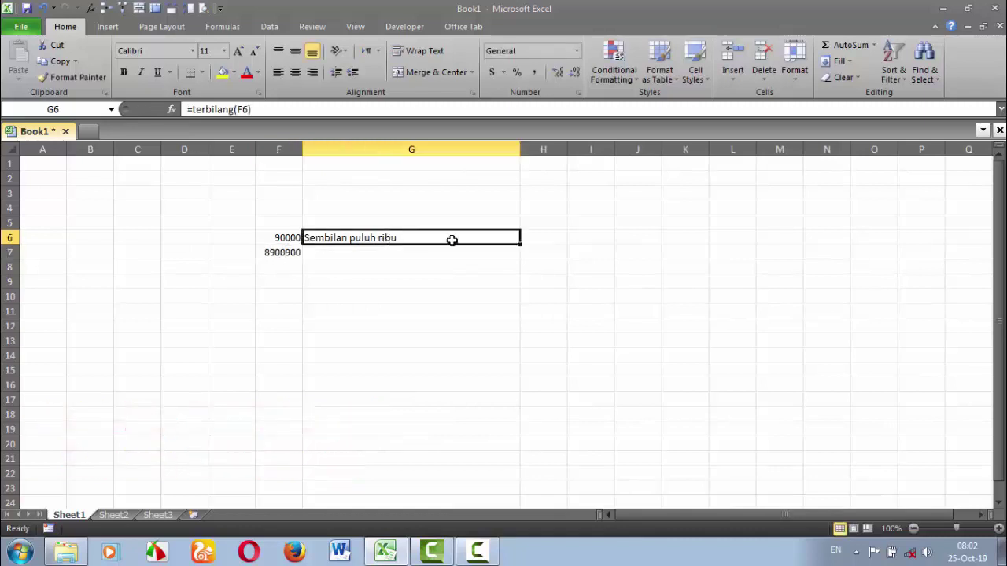
left_click_drag(519, 244, 519, 259)
left_click(475, 324)
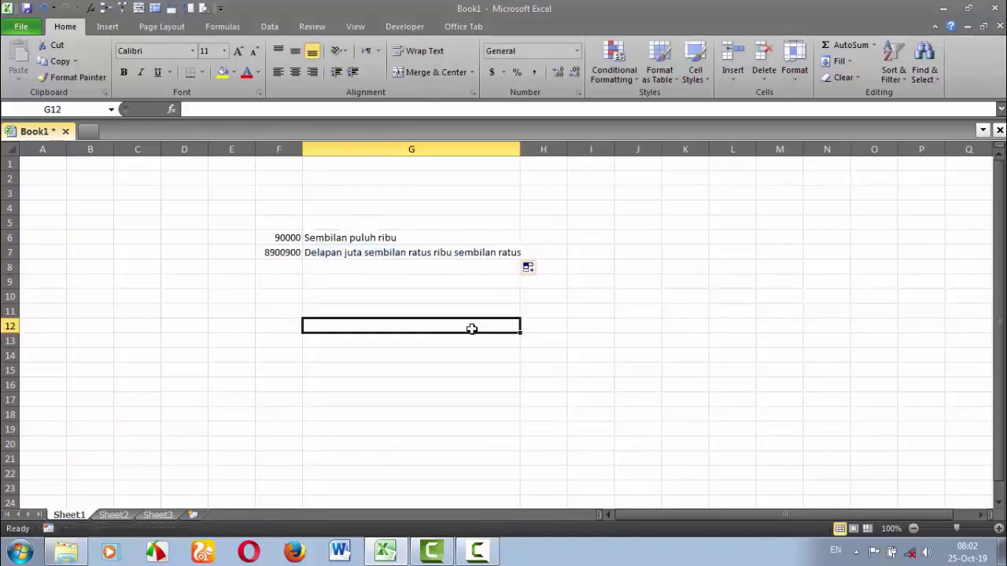
left_click_drag(520, 149, 622, 149)
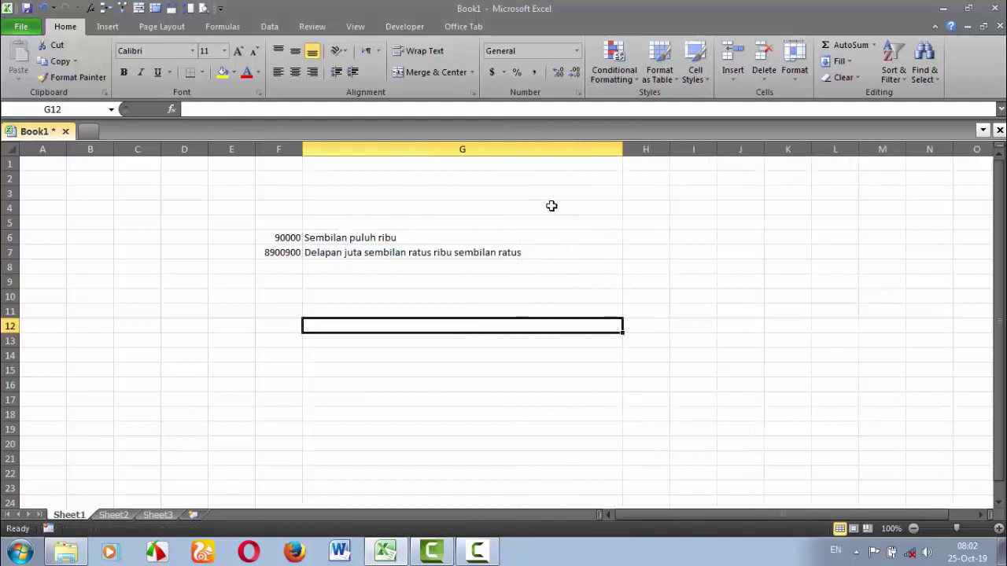
left_click(500, 248)
left_click(281, 266)
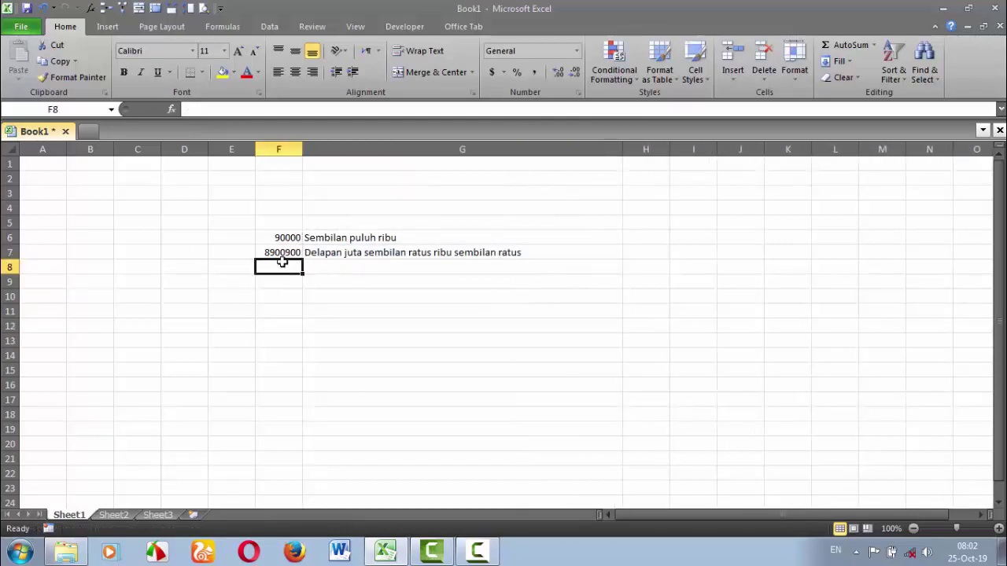
Enter 1000000 in F8 and =terbilang(F8) in G8, giving Satu juta.
type("1000000")
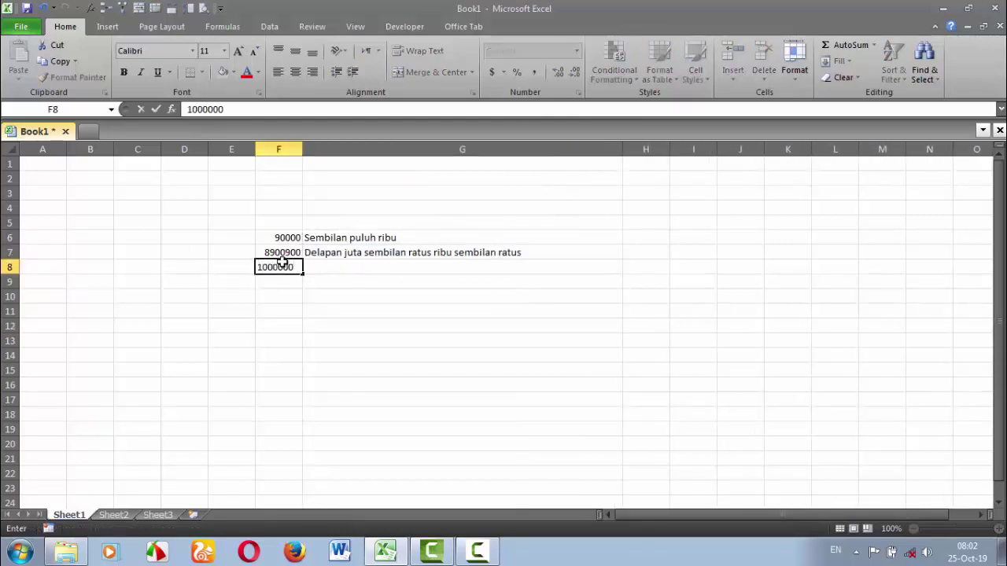
key("Tab")
type("=t")
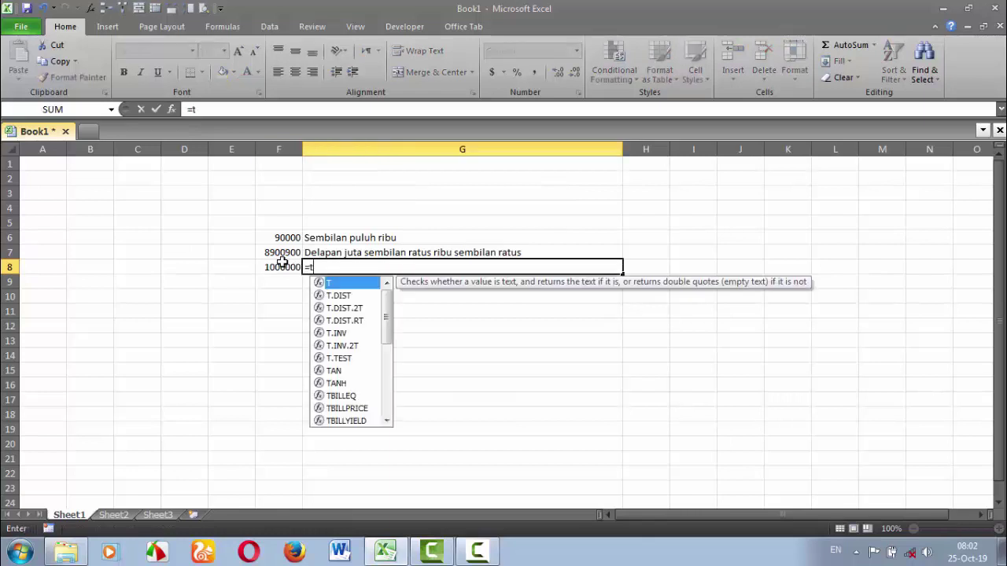
type("erbilang")
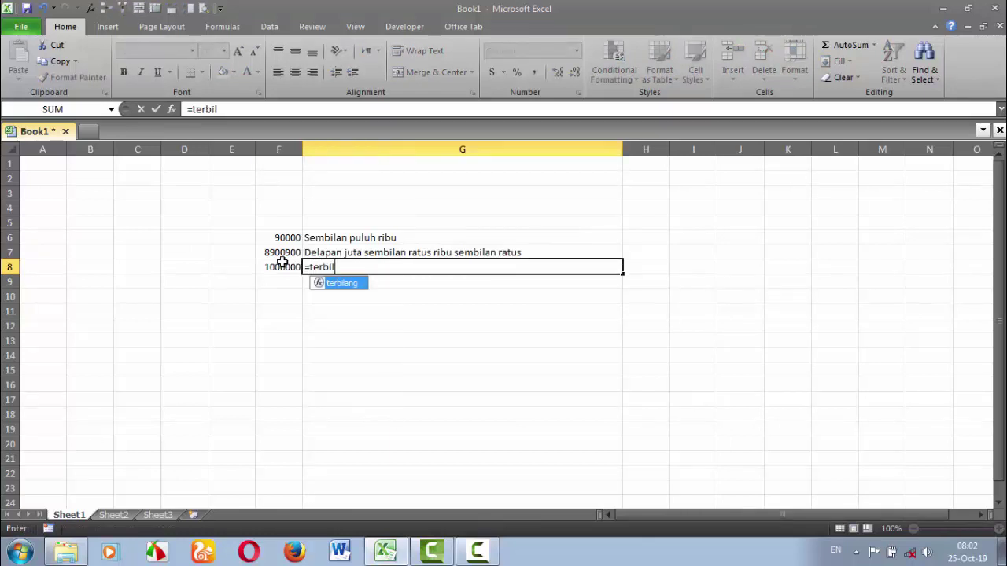
type("(")
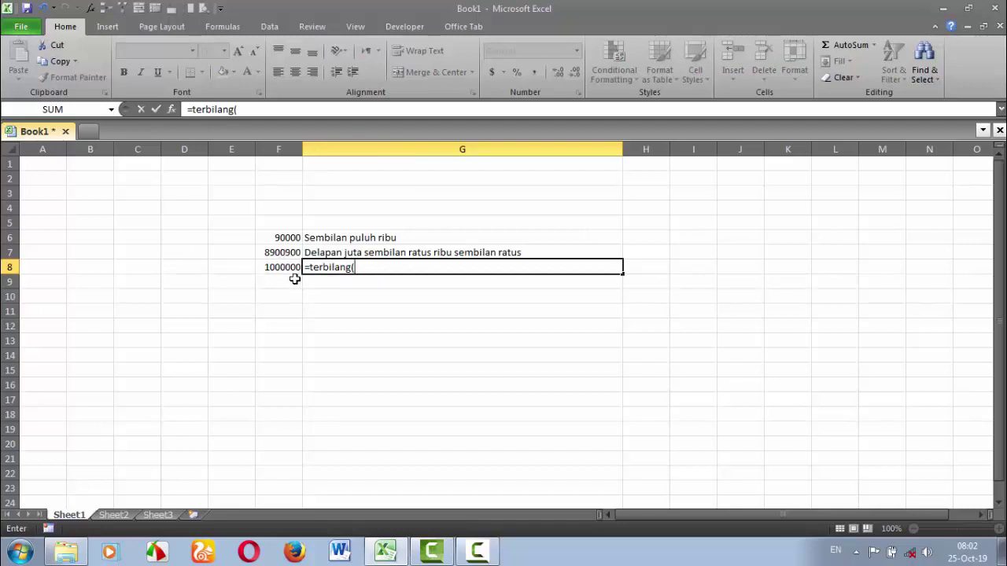
left_click(286, 268)
type(")")
key("Return")
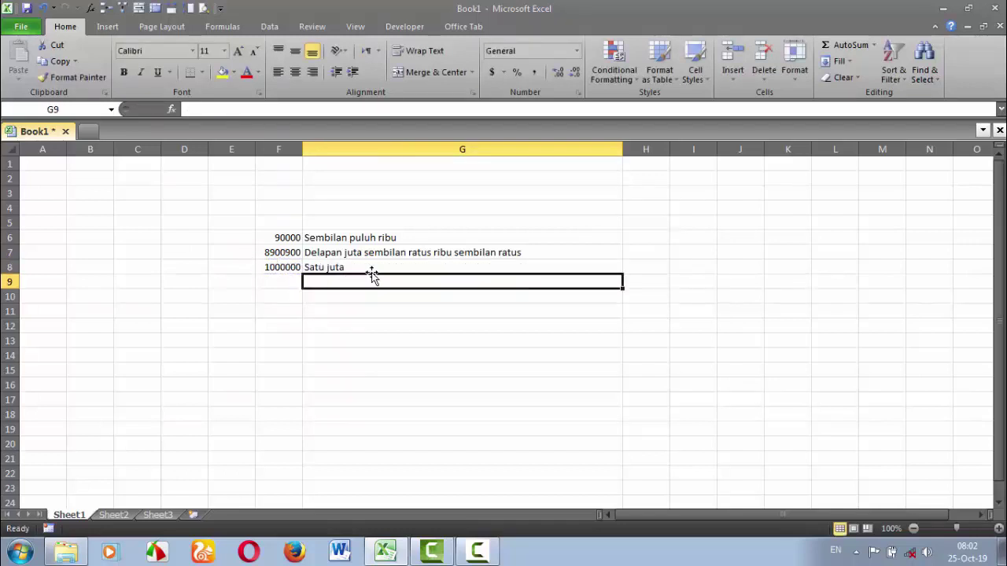
left_click(371, 267)
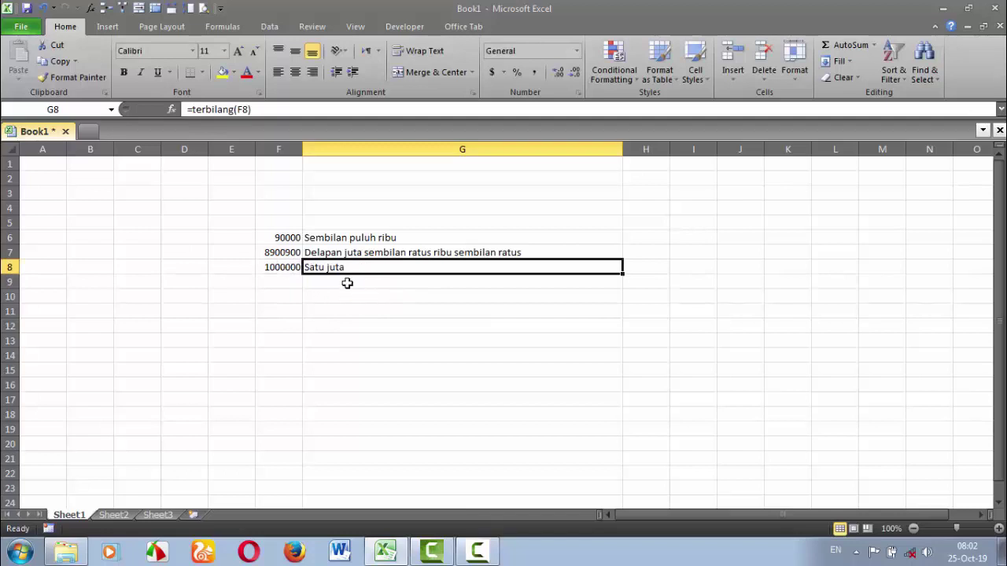
left_click(352, 284)
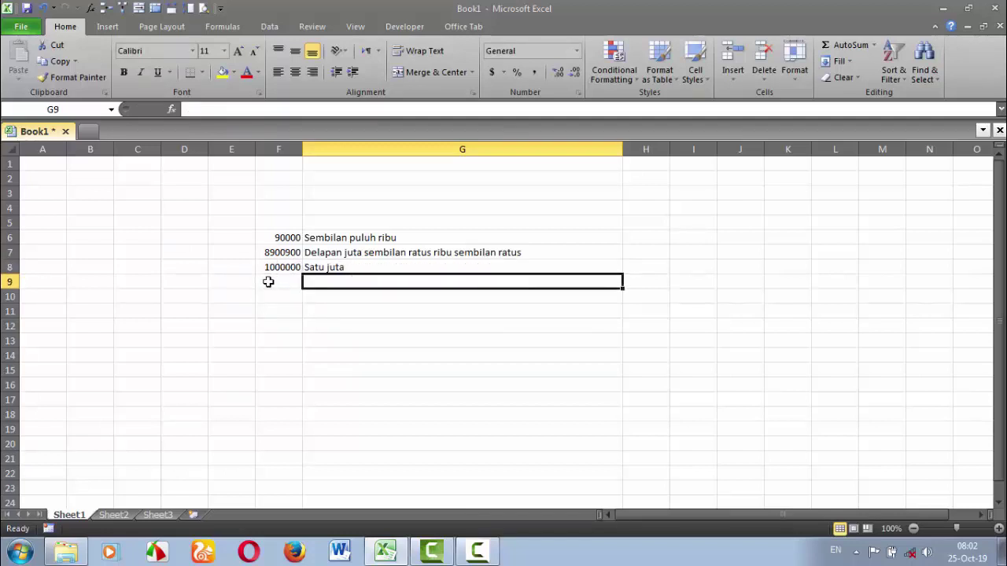
Enter 80898990 in F9, fill the formula down to G9, and widen column G.
left_click(268, 282)
type("80898990")
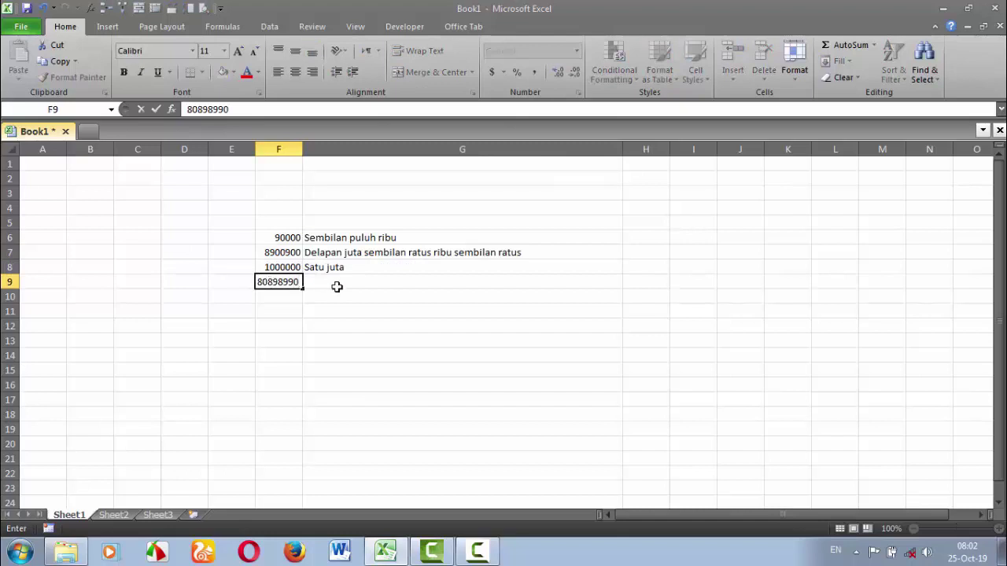
left_click(377, 283)
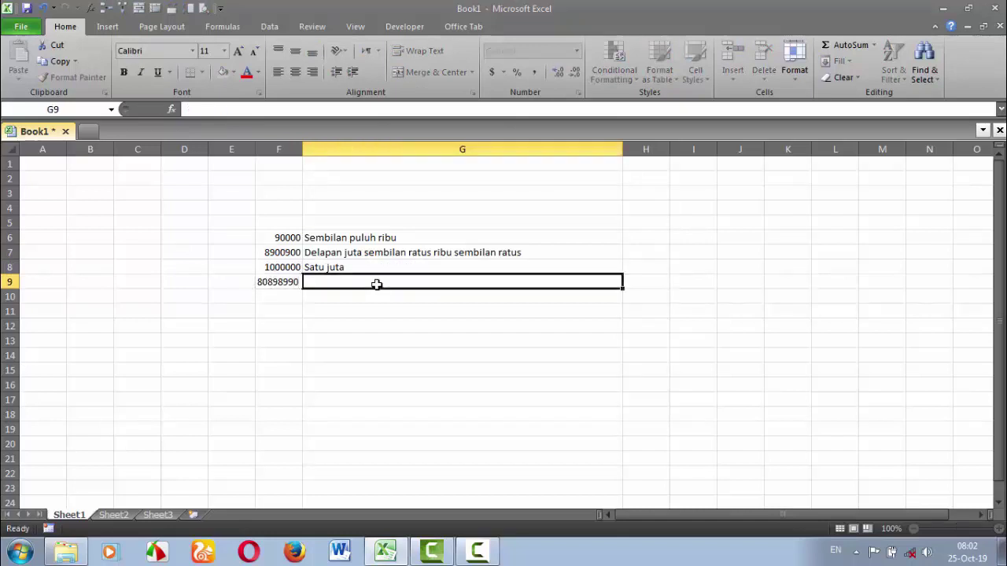
left_click(543, 268)
left_click_drag(622, 273, 625, 289)
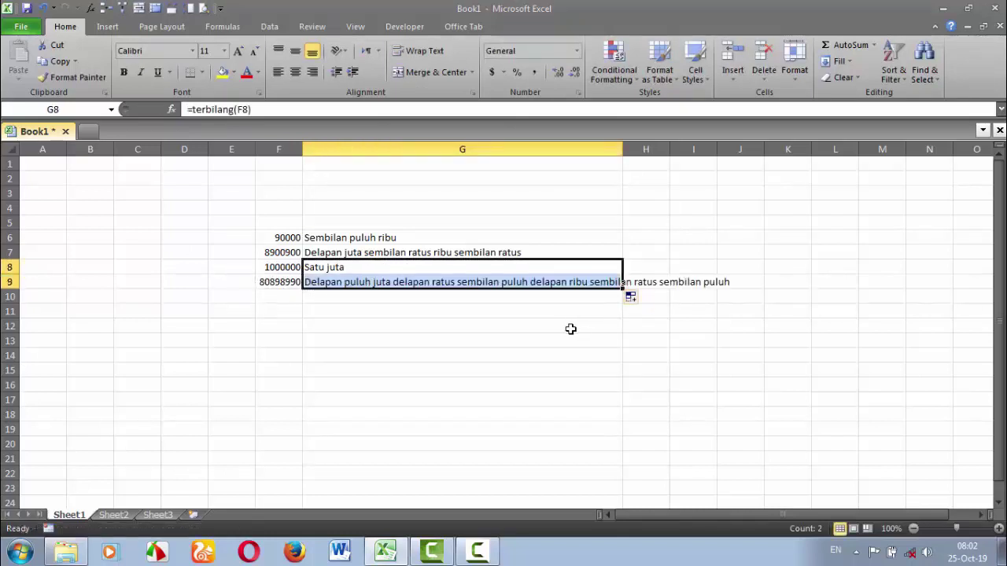
left_click_drag(624, 155, 760, 156)
left_click(285, 297)
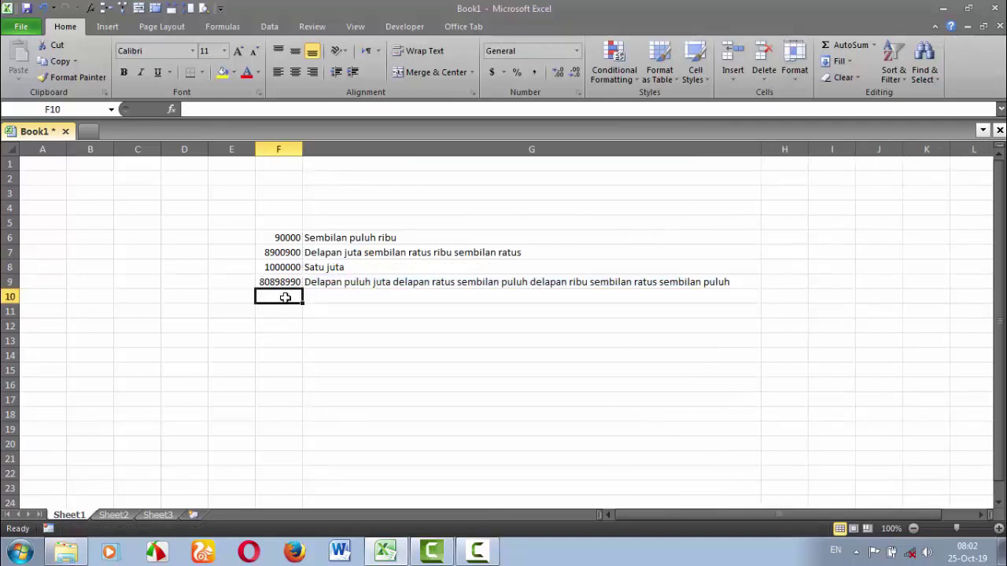
Type 10, 20 and 1 through 6 into F10:F17.
type("10")
key("Return")
type("20")
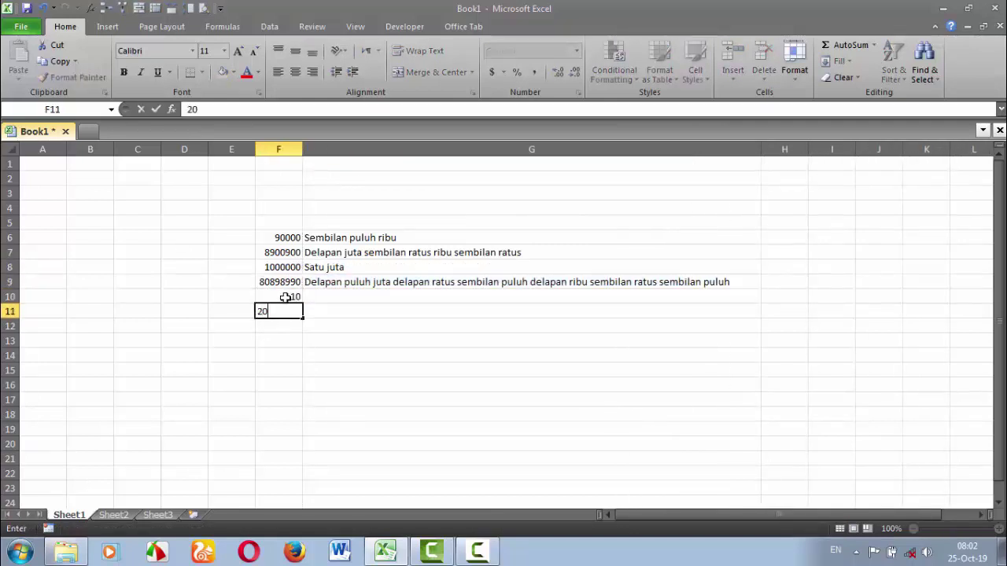
key("Return")
type("1 2")
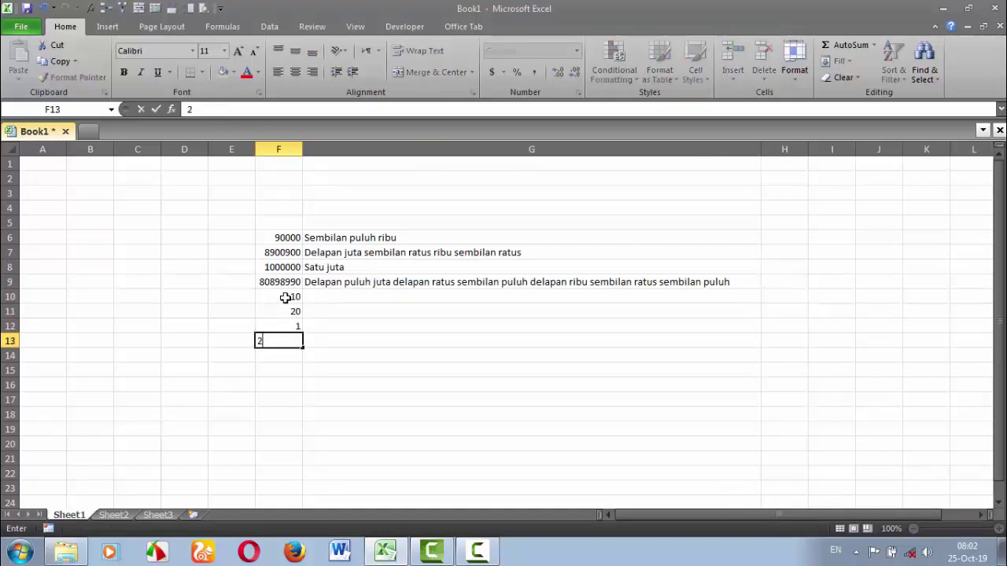
type(" 3 4 5")
key("Return")
type("6")
key("Return")
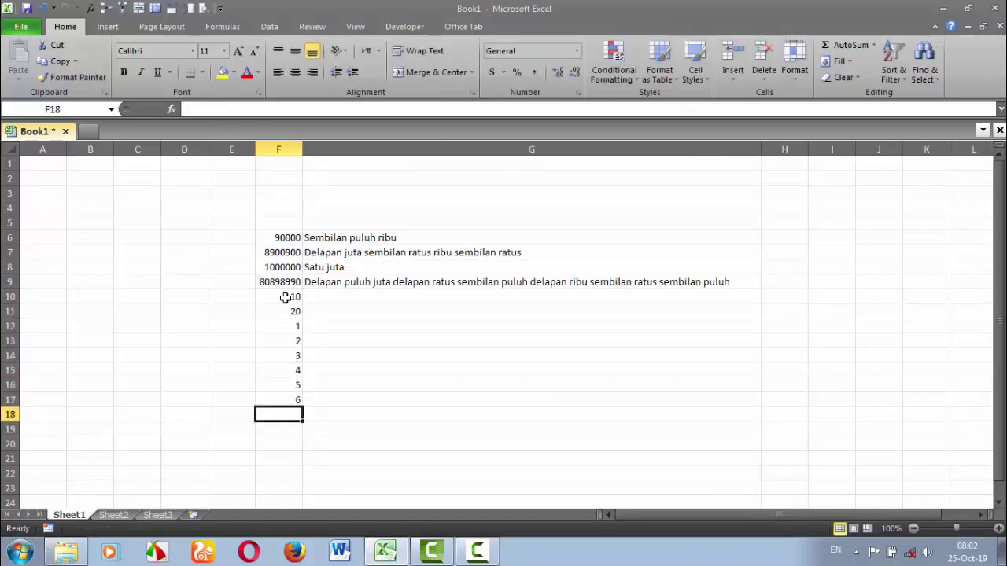
Fill the terbilang formula from G9 down to G17 and check the Sepuluh, Dua puluh, Satu…Enam results.
left_click(325, 283)
left_click_drag(761, 289, 764, 406)
left_click(327, 299)
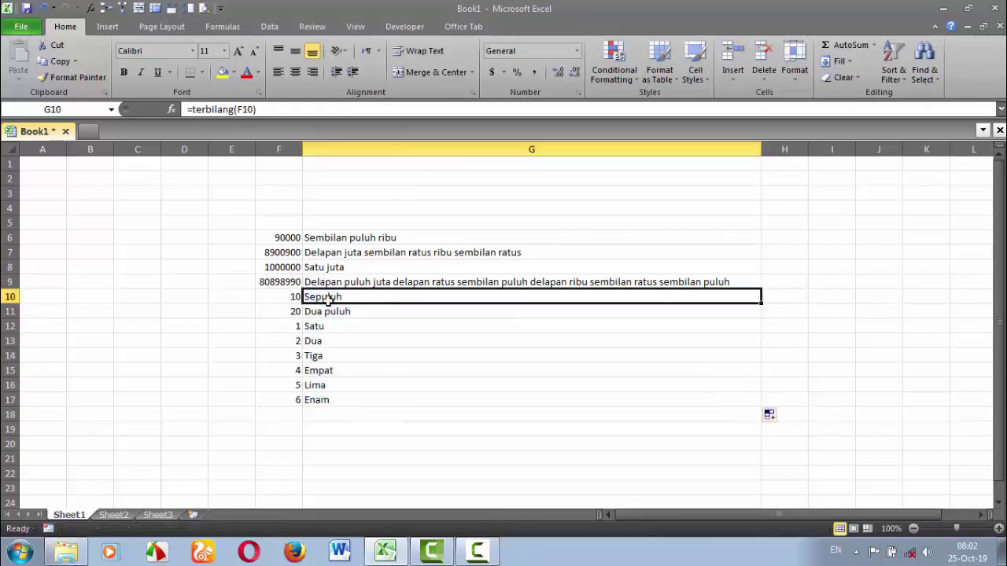
left_click(329, 314)
left_click(327, 325)
left_click(323, 354)
left_click(323, 384)
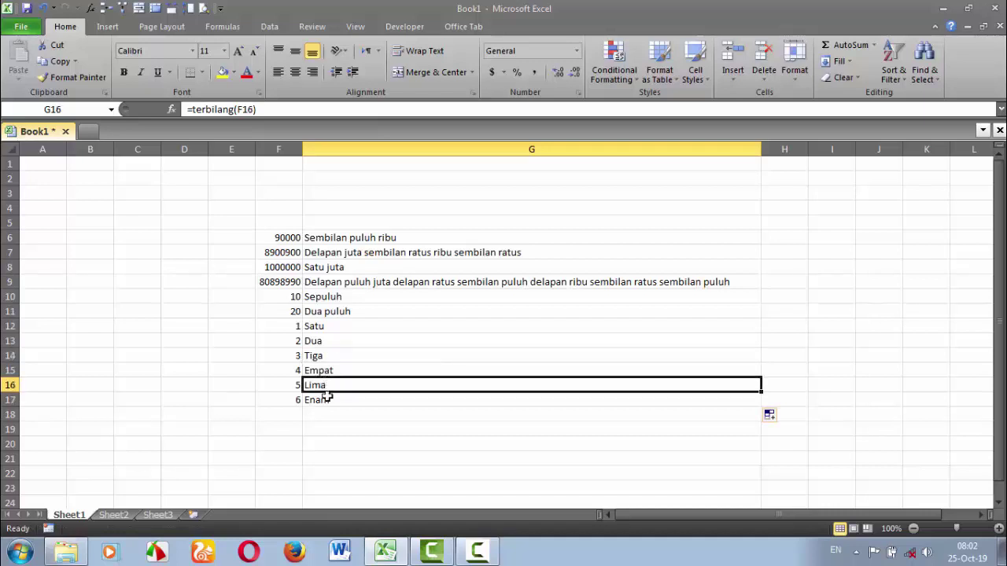
left_click(328, 399)
left_click(331, 371)
left_click_drag(324, 342, 323, 328)
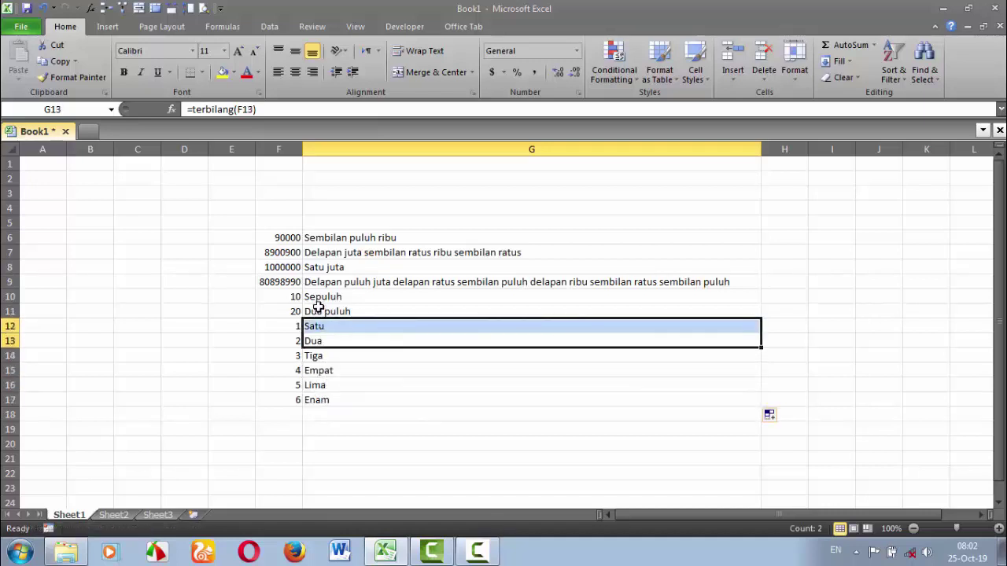
Check the terbilang formulas in G10, G17, G11 and G7.
left_click(319, 298)
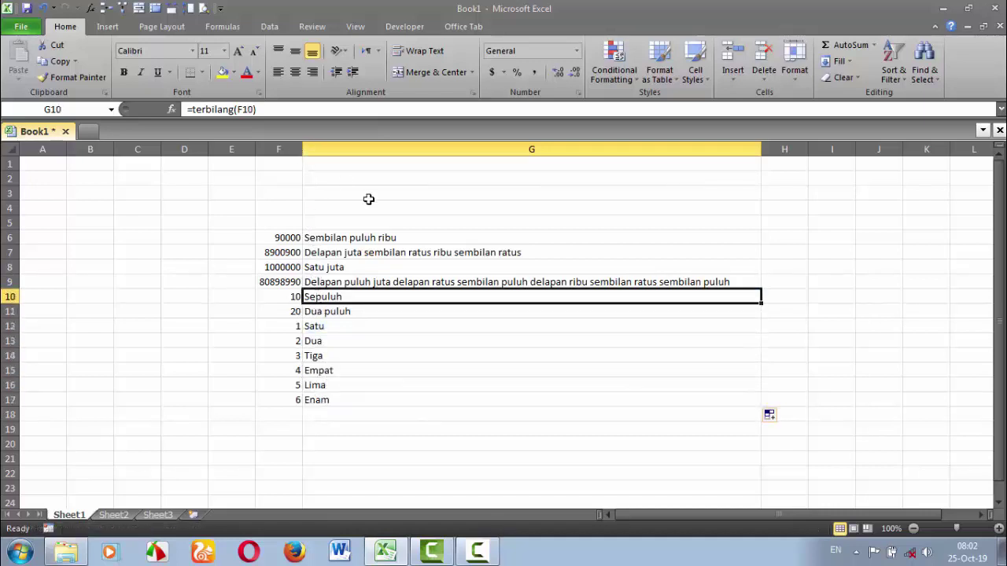
left_click(410, 236)
left_click(418, 317)
left_click(379, 385)
left_click(331, 400)
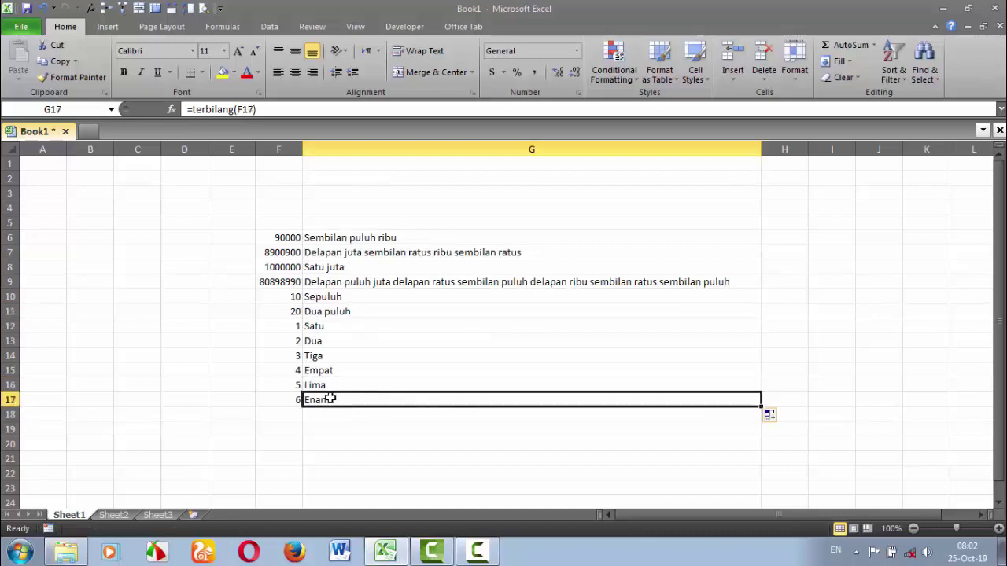
left_click(323, 311)
left_click(332, 252)
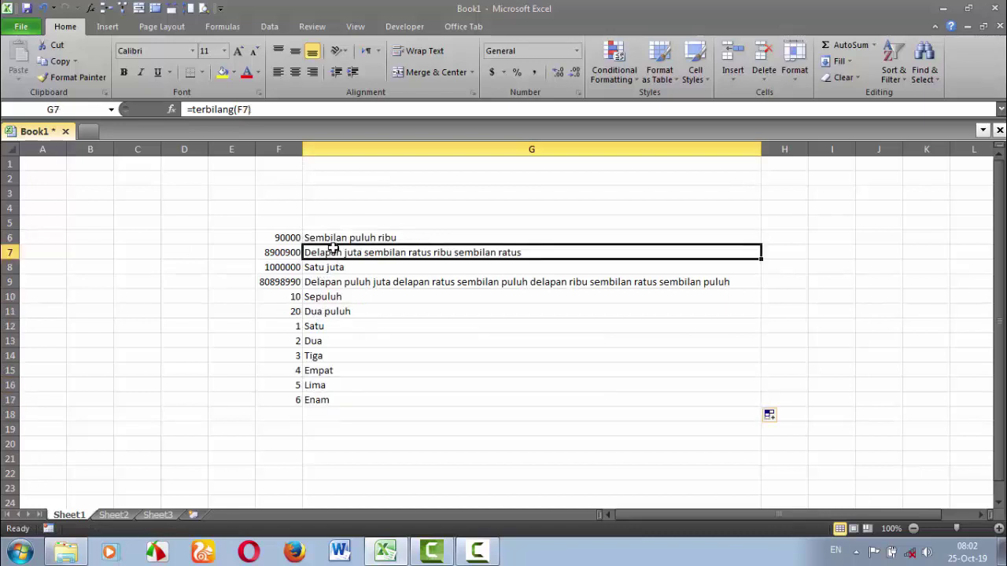
View the terbilang add-in file's details in Local Disk (C:).
left_click(83, 544)
left_click(881, 118)
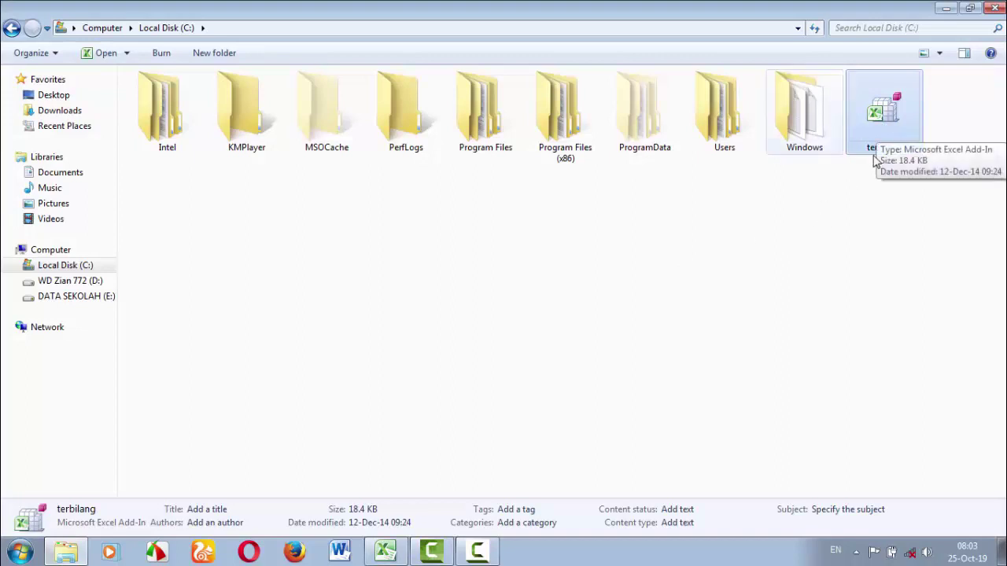
left_click(443, 333)
Open the Excel Add-ins manager via File > Options > Add-Ins and tick Terbilang.
left_click(383, 551)
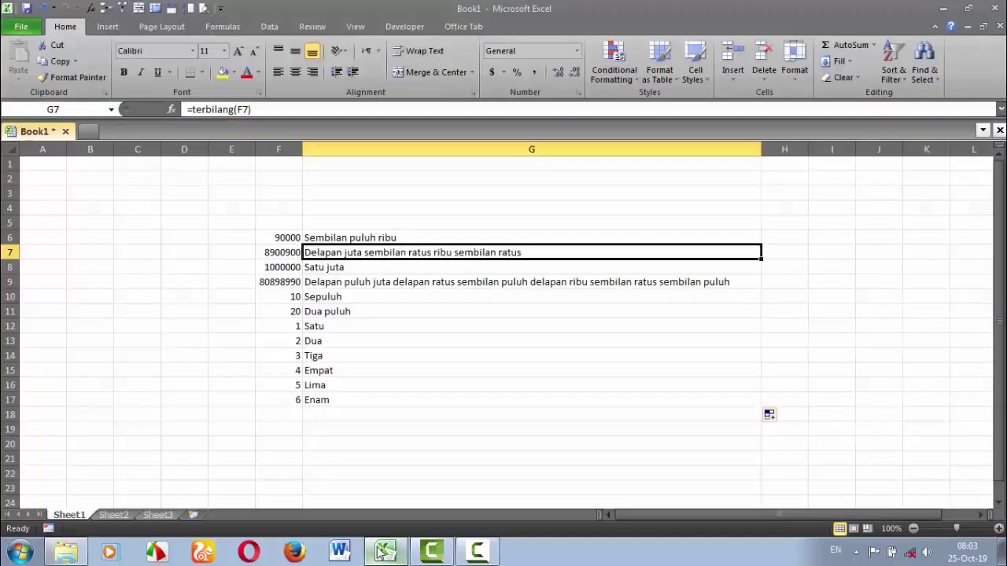
left_click(22, 29)
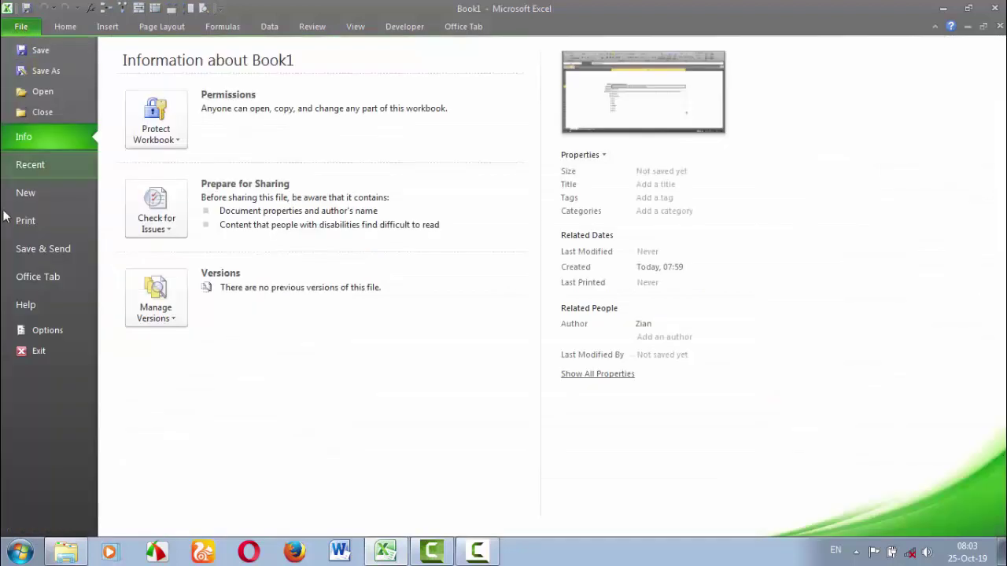
left_click(46, 332)
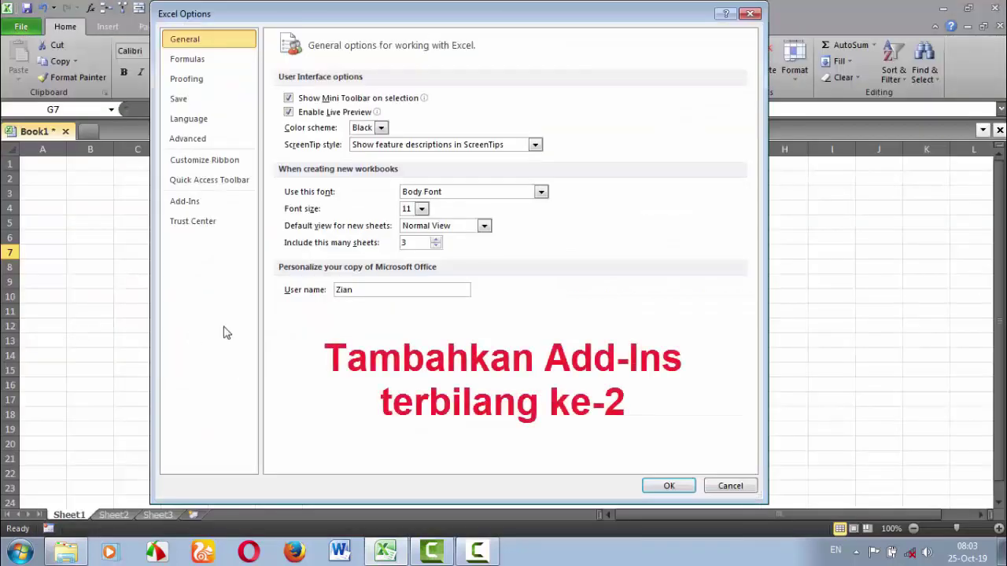
left_click(186, 203)
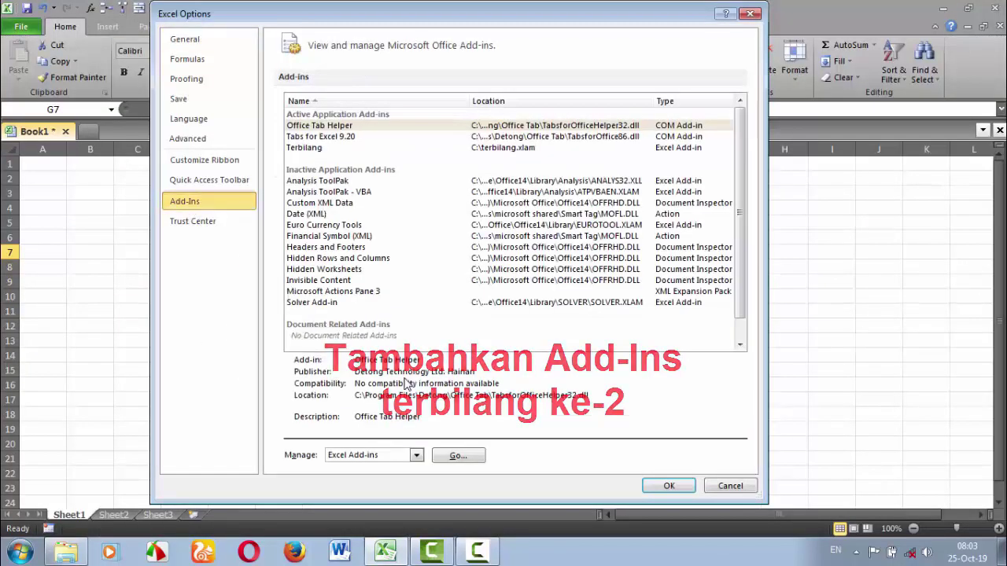
left_click(456, 457)
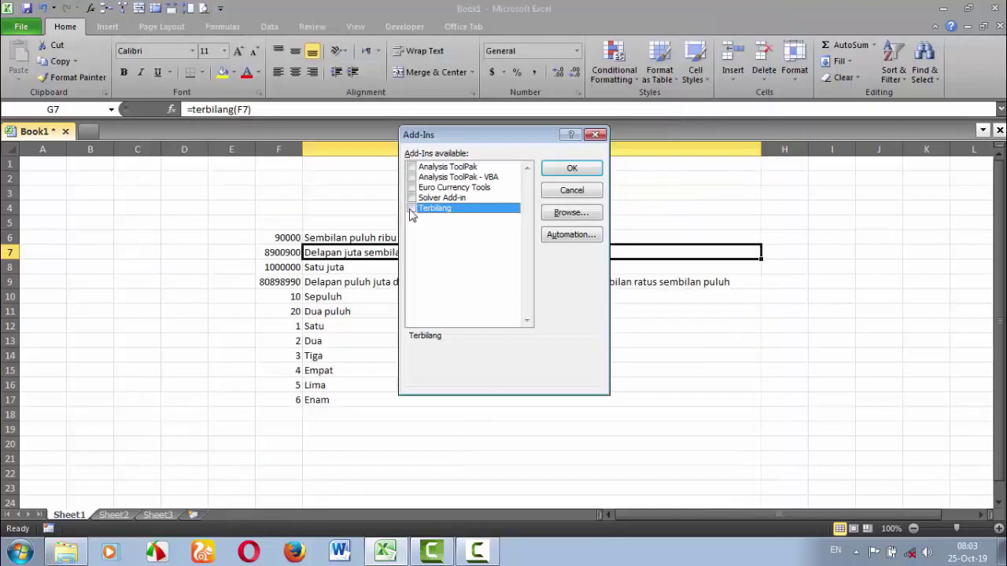
left_click(410, 210)
Extract the xl_terbilang rupiah archive inside the Compressed downloads folder.
left_click(66, 552)
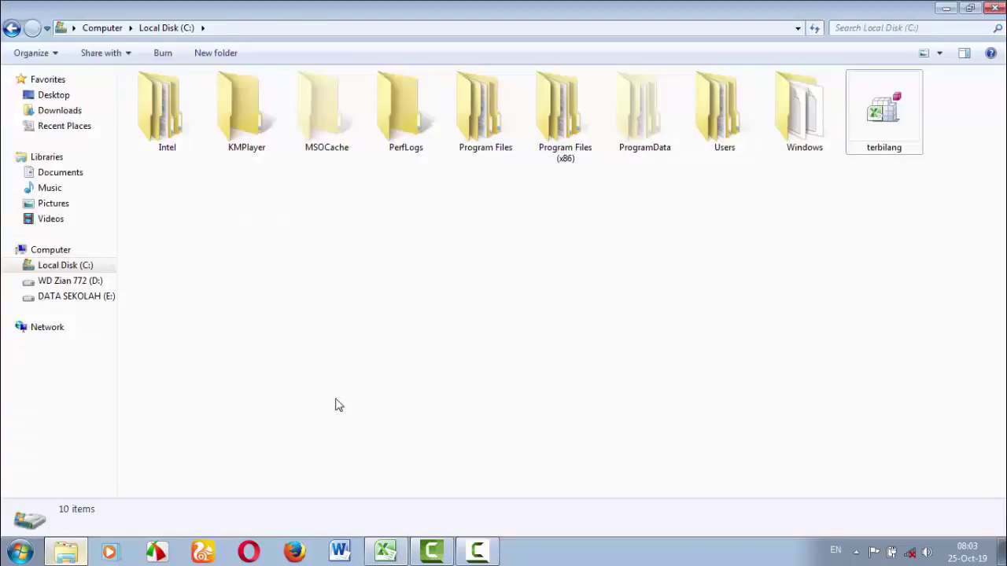
left_click(73, 112)
double_click(165, 110)
left_click(227, 133)
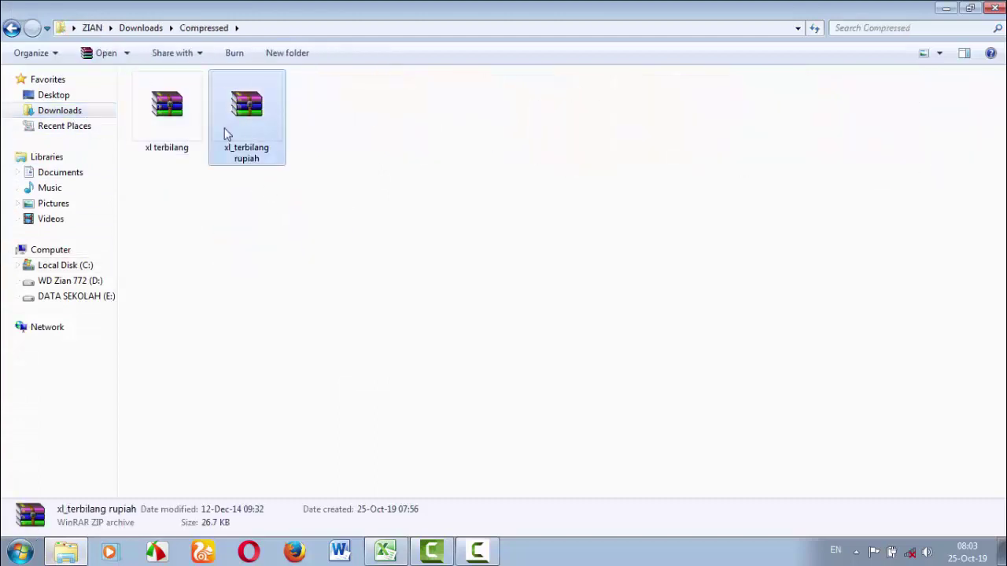
right_click(254, 150)
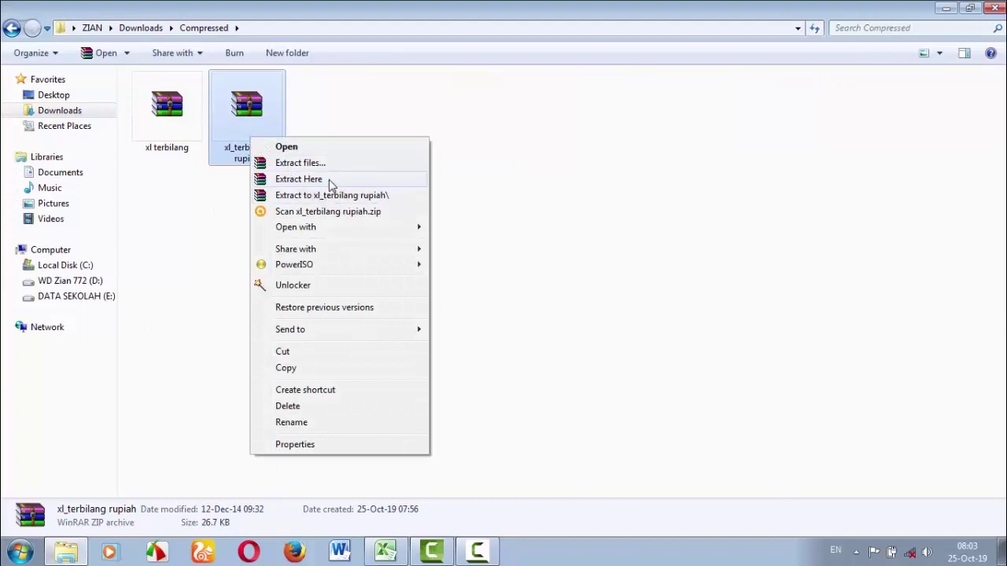
left_click(327, 180)
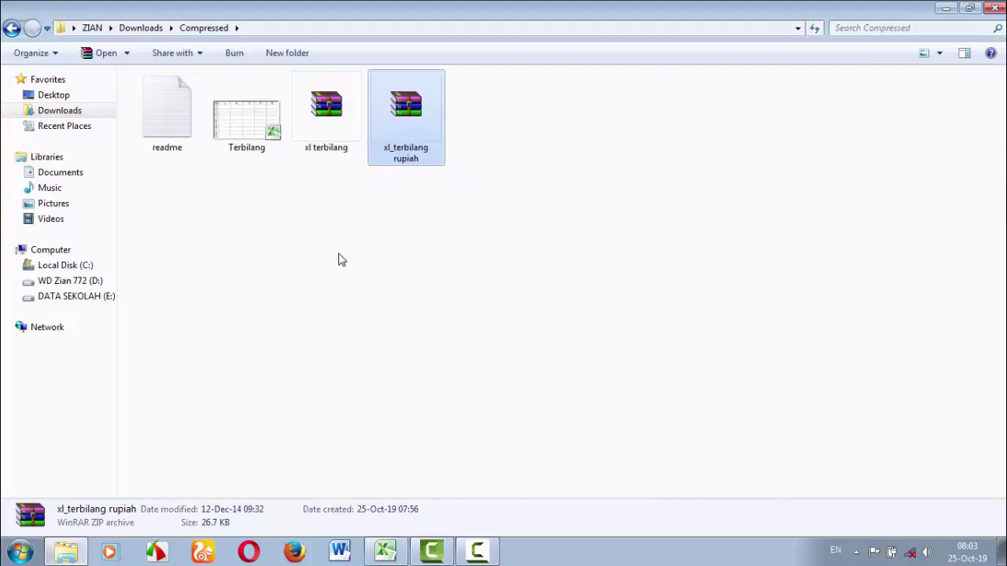
left_click(340, 260)
Cut the extracted Terbilang add-in file and look inside Local Disk (C:).
left_click(244, 126)
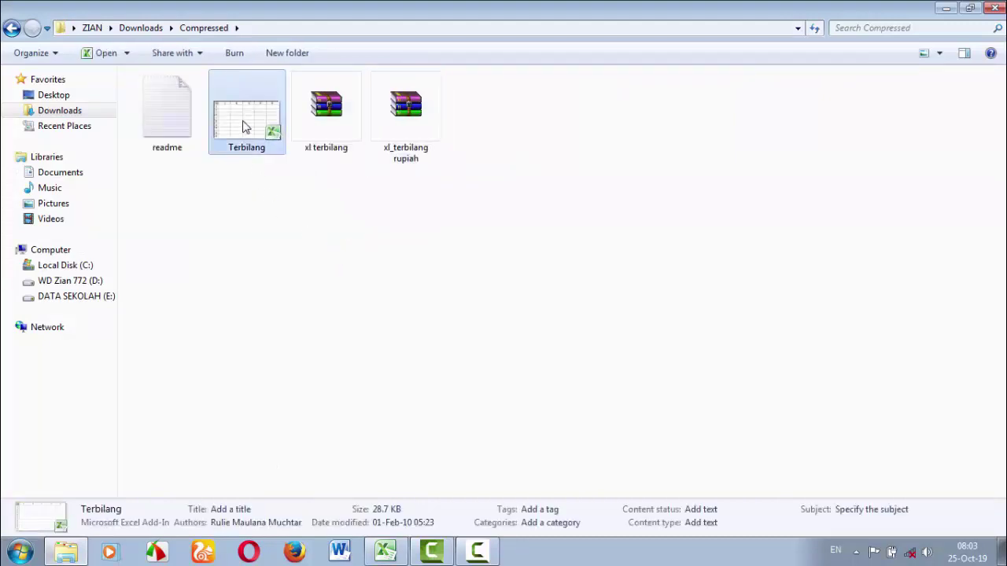
right_click(244, 126)
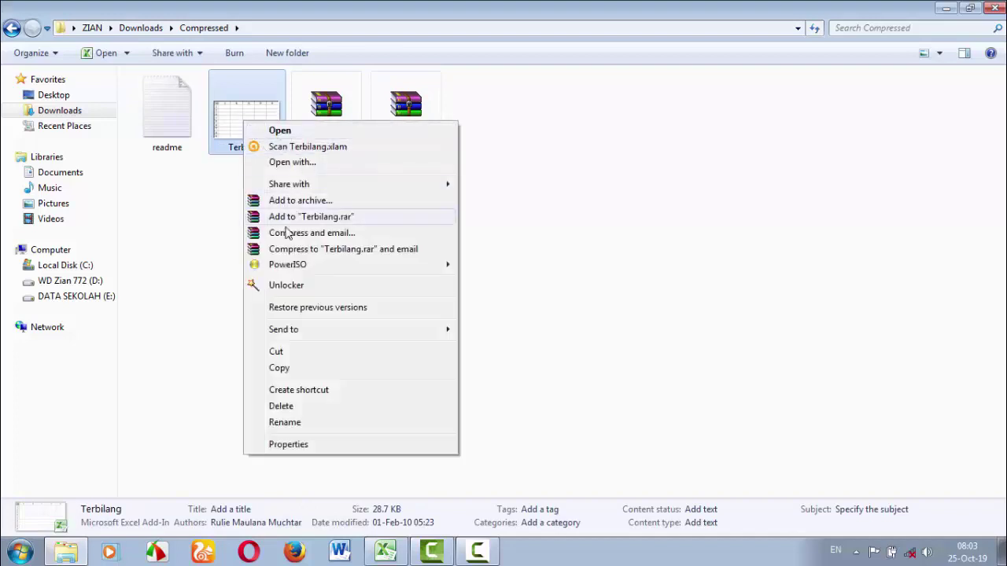
left_click(280, 351)
left_click(71, 271)
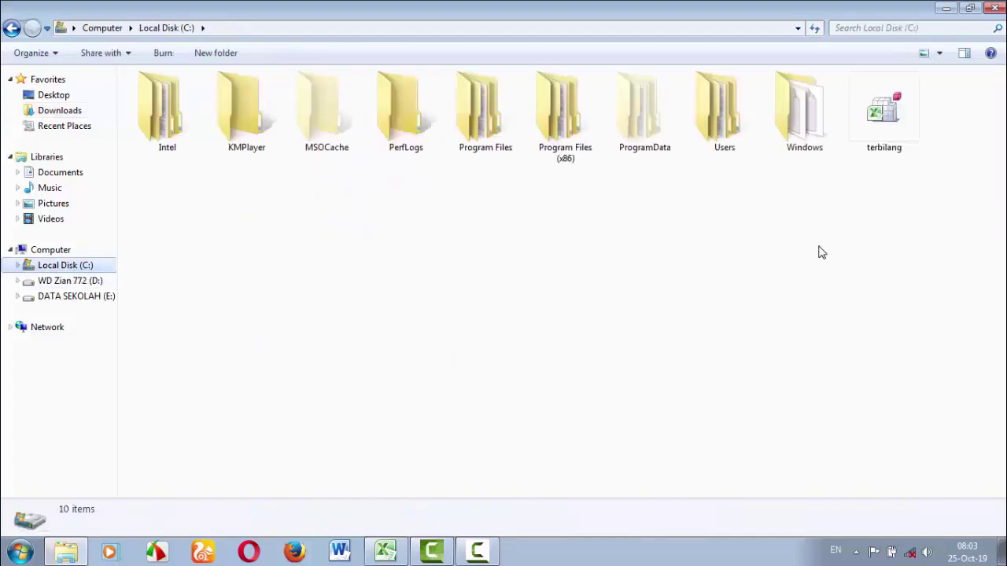
left_click(11, 29)
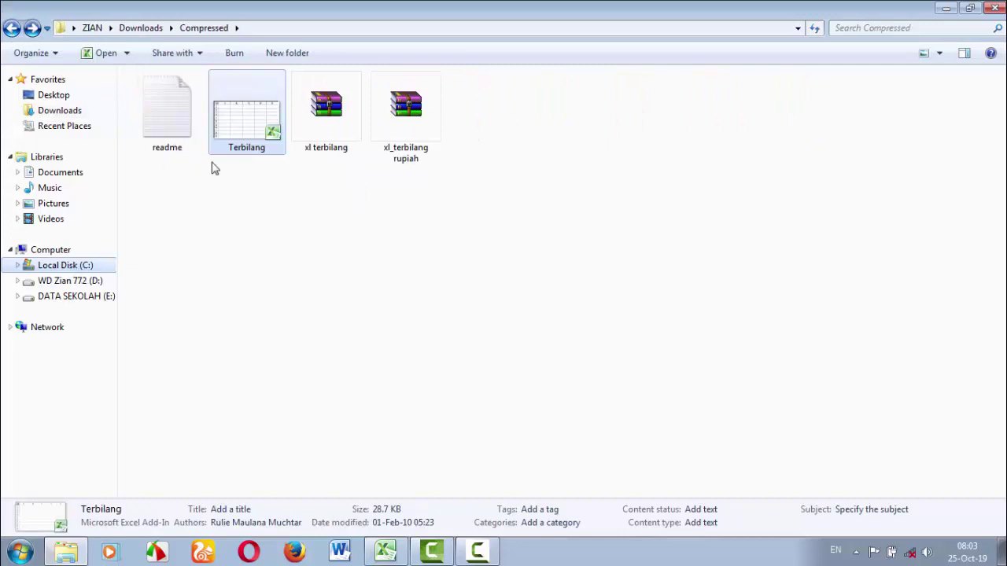
Rename the Terbilang add-in file to Terbilang2.
right_click(240, 136)
left_click(280, 438)
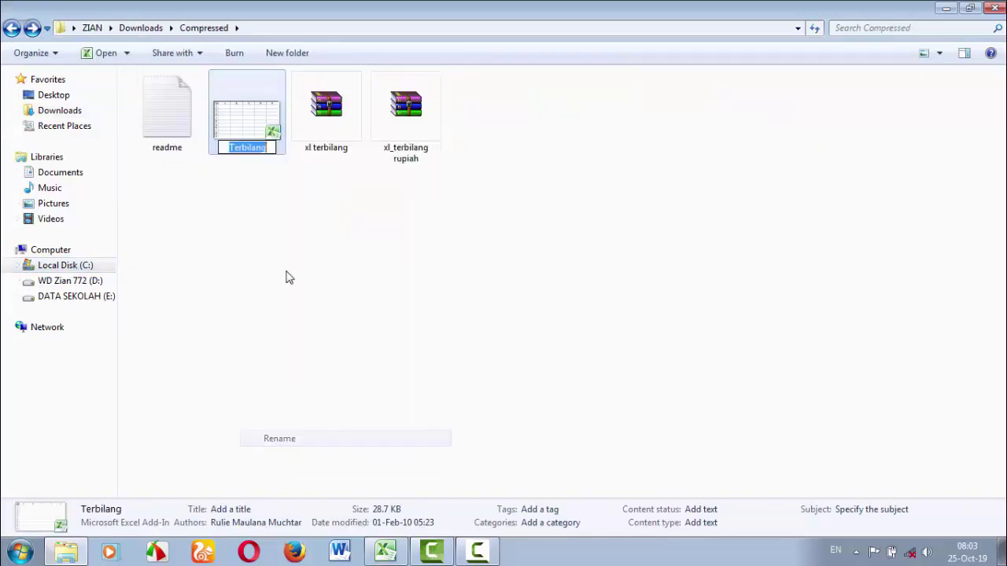
left_click(270, 149)
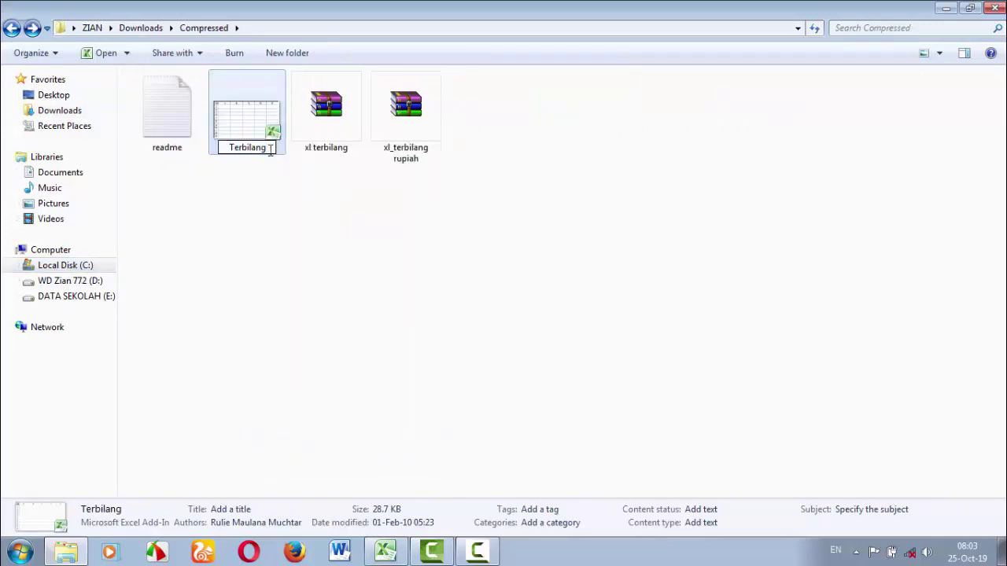
type("2")
left_click(311, 250)
Move Terbilang2 into Local Disk (C:), granting administrator permission for the paste.
left_click(261, 144)
right_click(258, 148)
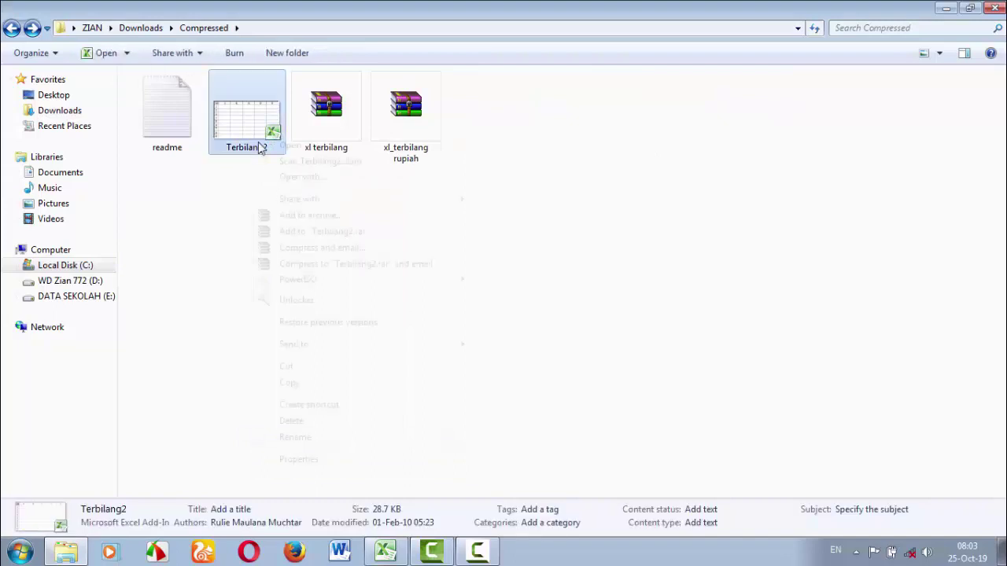
left_click(286, 366)
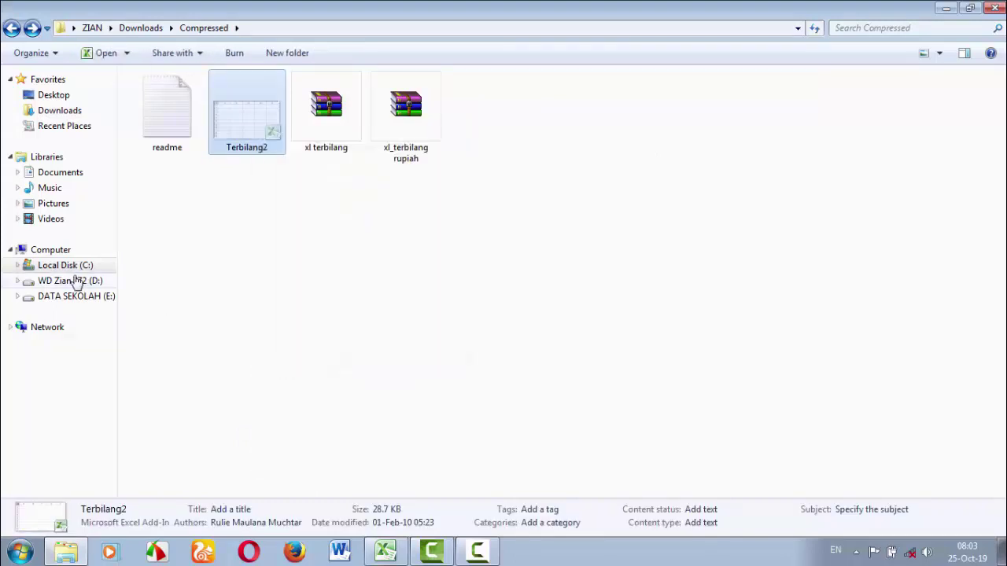
left_click(79, 267)
right_click(600, 260)
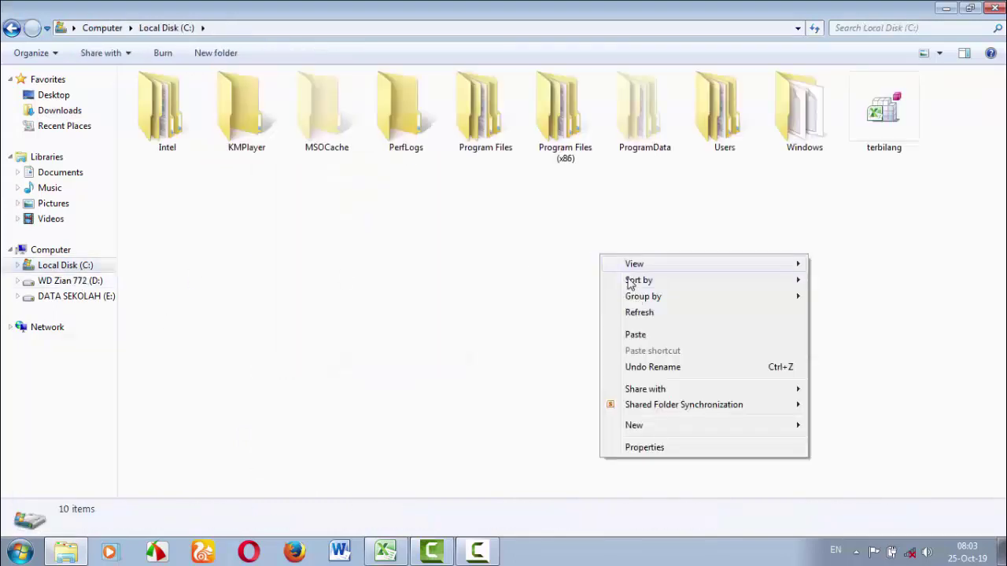
left_click(643, 336)
left_click(508, 336)
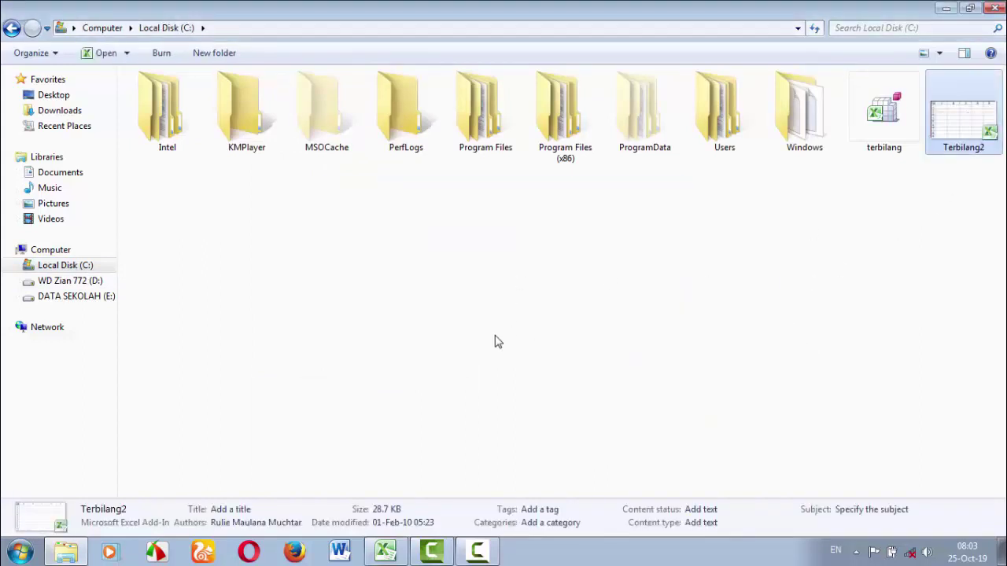
Browse to Local Disk (C:) and add the Terbilang2 add-in to Excel's add-ins list.
left_click(386, 551)
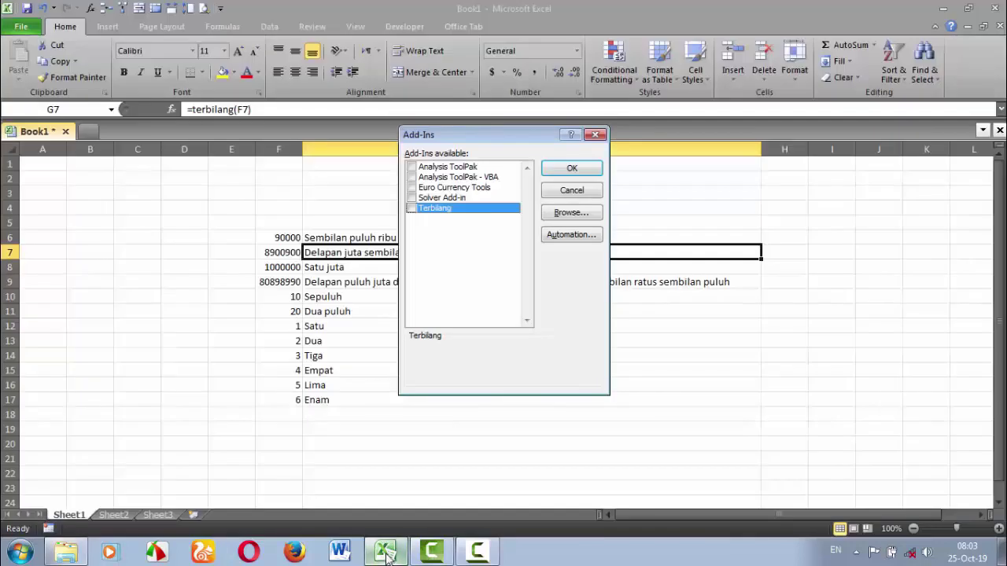
left_click(577, 214)
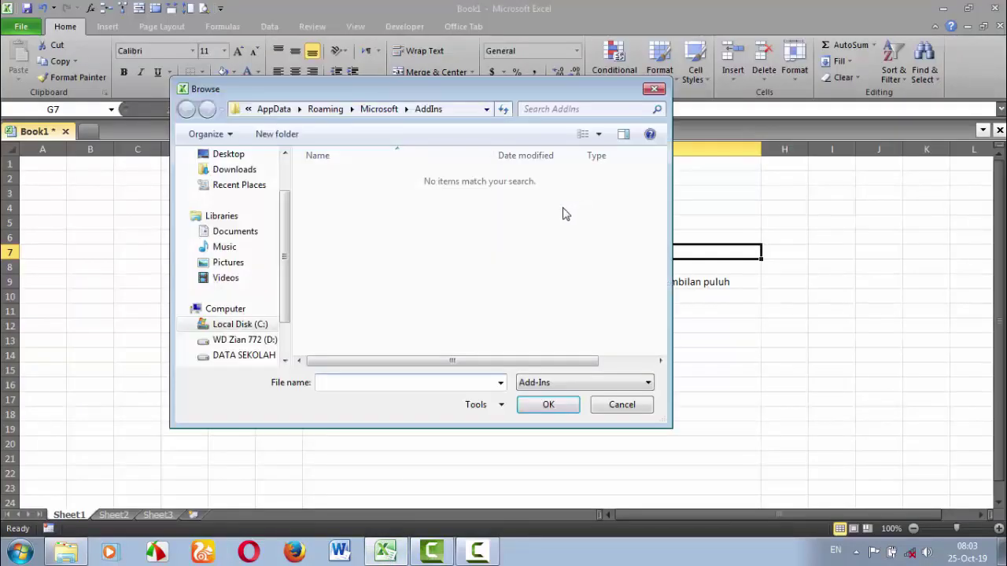
left_click(258, 326)
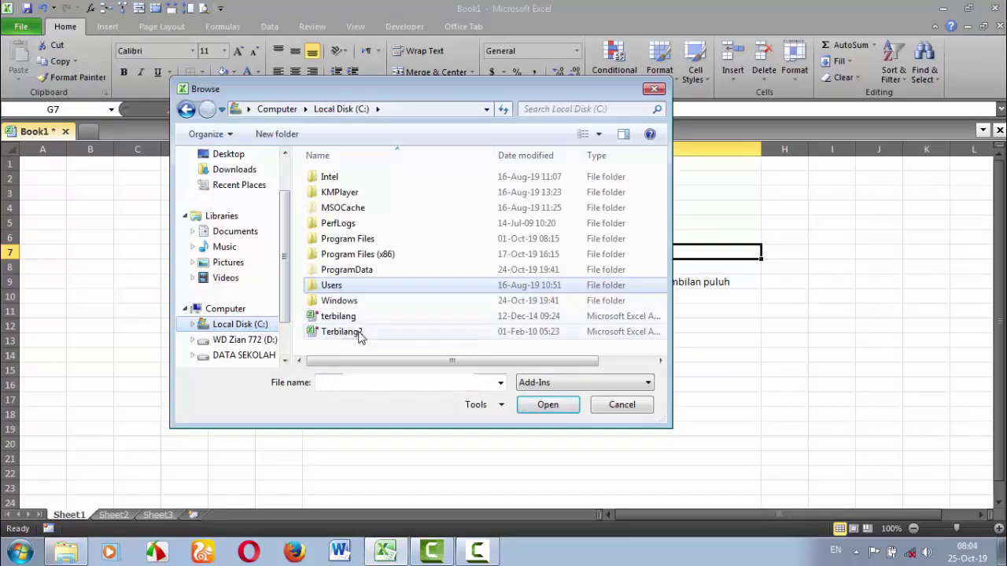
left_click(359, 334)
left_click(547, 405)
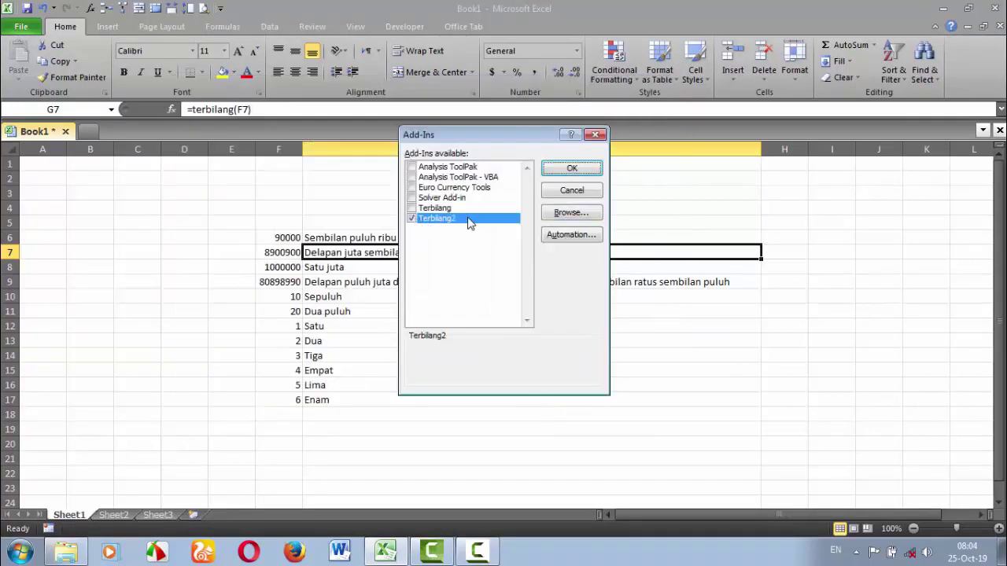
left_click(570, 170)
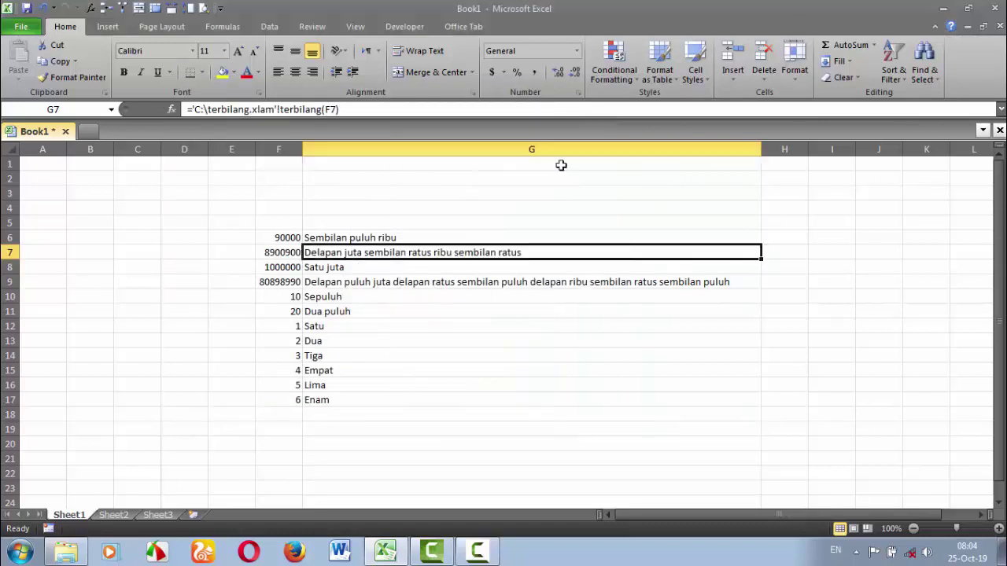
Check the terbilang formulas in column G cells such as G11, G9 and G6.
left_click(457, 317)
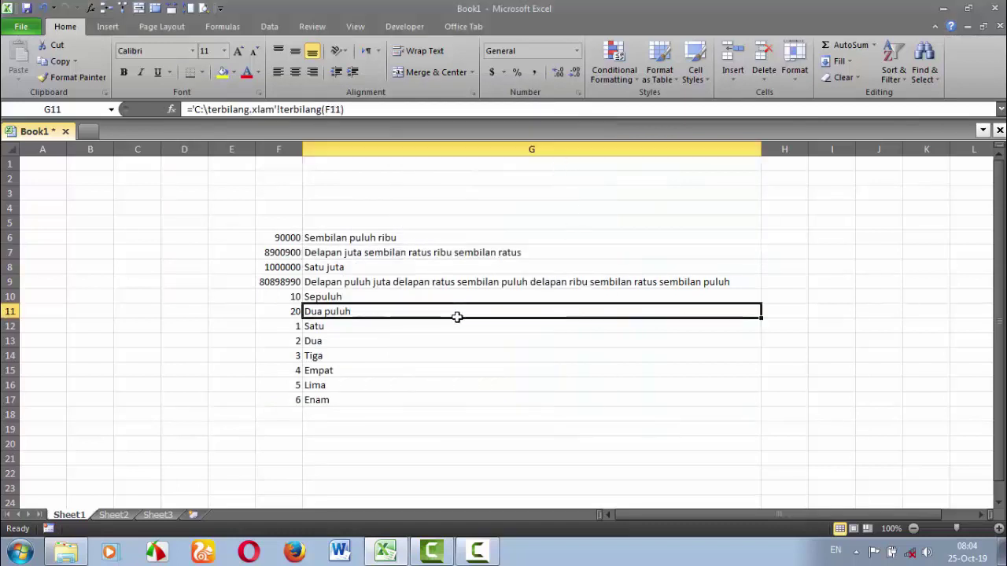
left_click(362, 281)
left_click(369, 315)
left_click(354, 279)
left_click(348, 238)
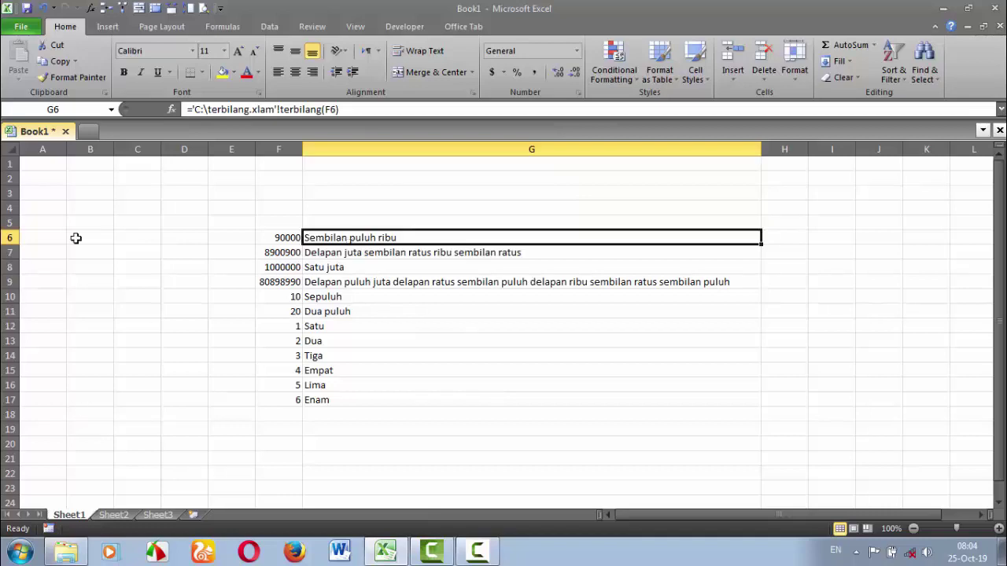
Open the Excel Add-Ins manager from File > Options > Add-Ins.
left_click(21, 26)
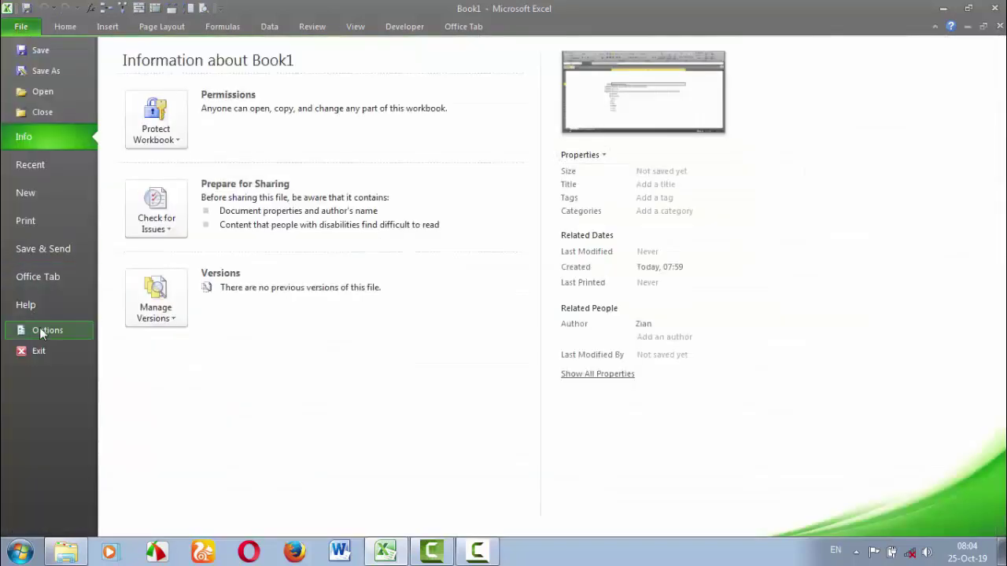
left_click(39, 329)
left_click(187, 204)
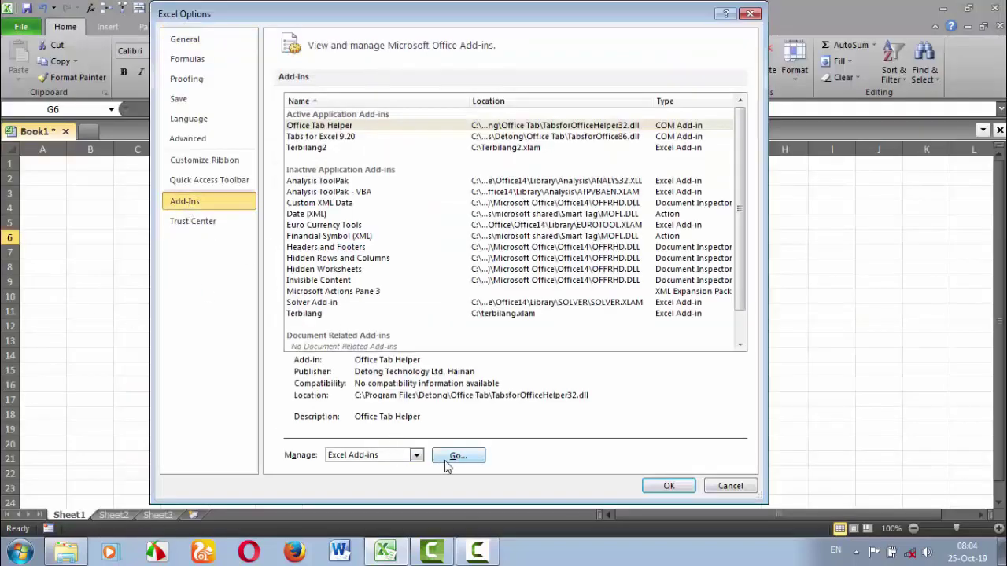
left_click(446, 463)
Untick Terbilang and tick Terbilang2 so only Terbilang2 is enabled, then confirm.
left_click(410, 209)
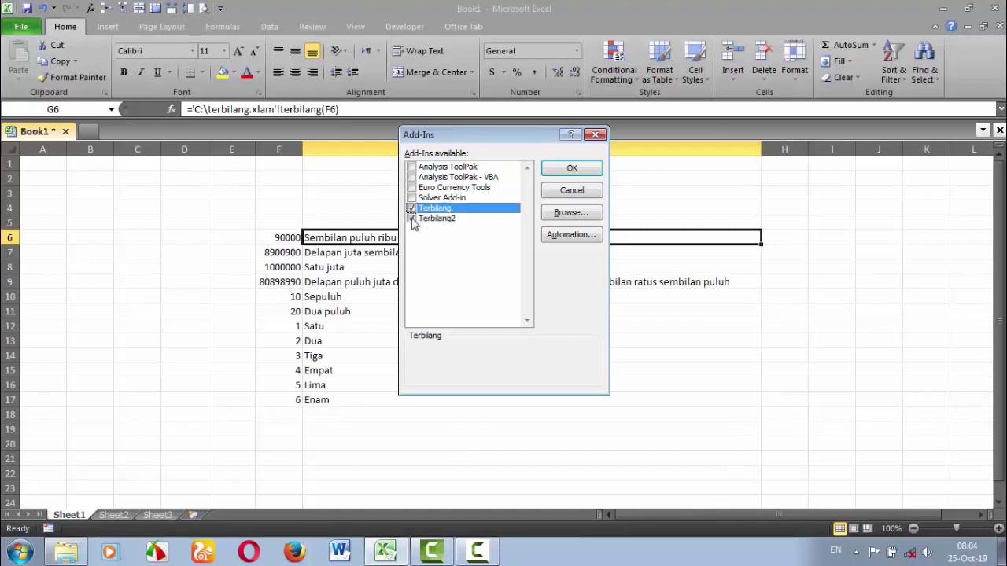
left_click(413, 219)
left_click(411, 208)
left_click(413, 219)
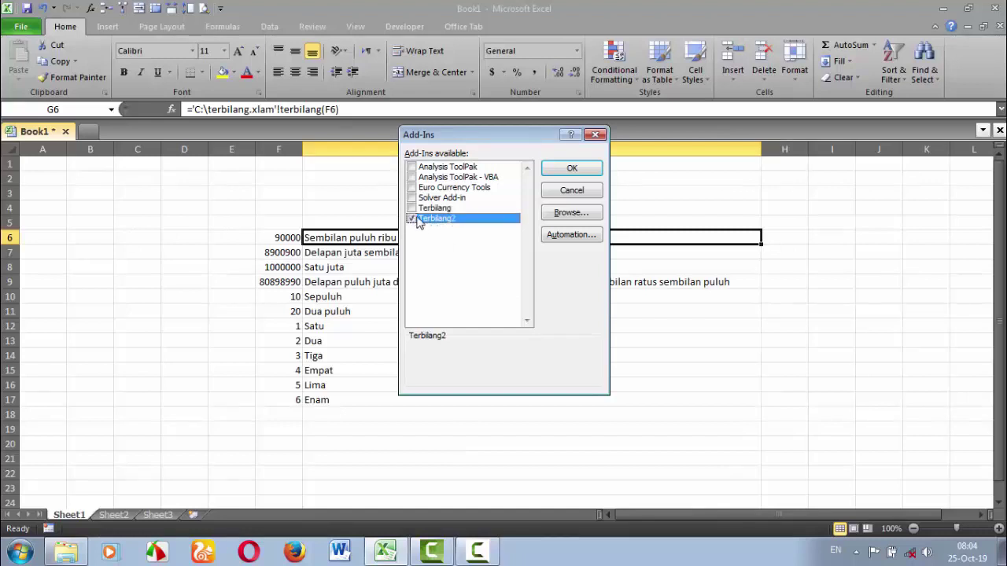
left_click(410, 209)
left_click(412, 219)
left_click(410, 208)
left_click(412, 219)
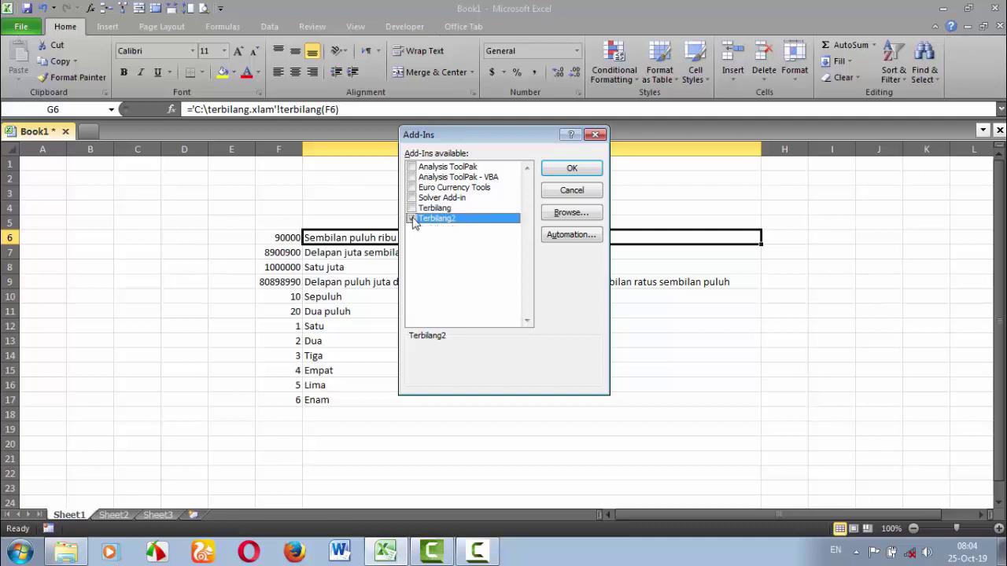
left_click(572, 168)
In a new workbook, enter 900000 in F6 and =terbilang(F6) in G6.
left_click(89, 131)
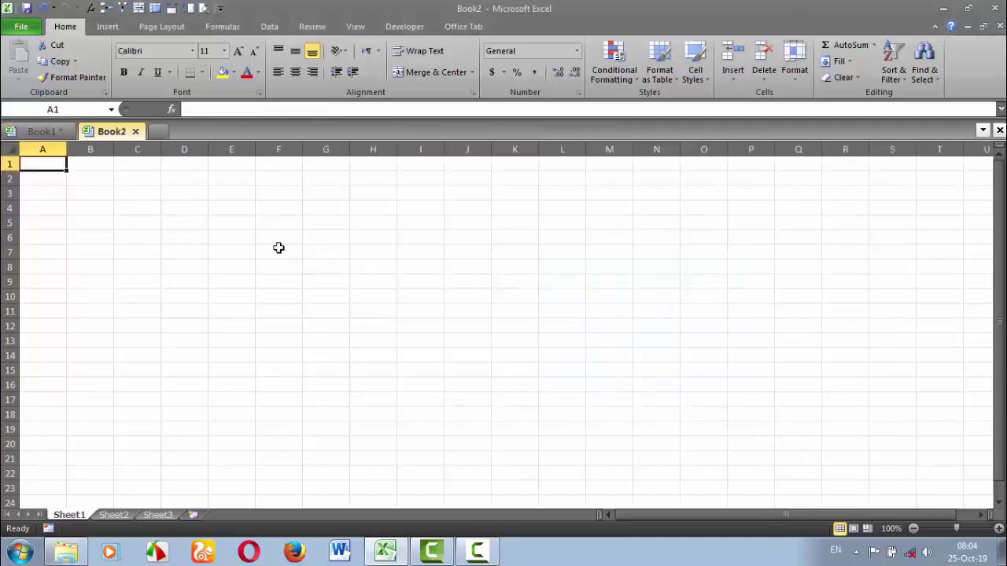
left_click(278, 237)
type("900000")
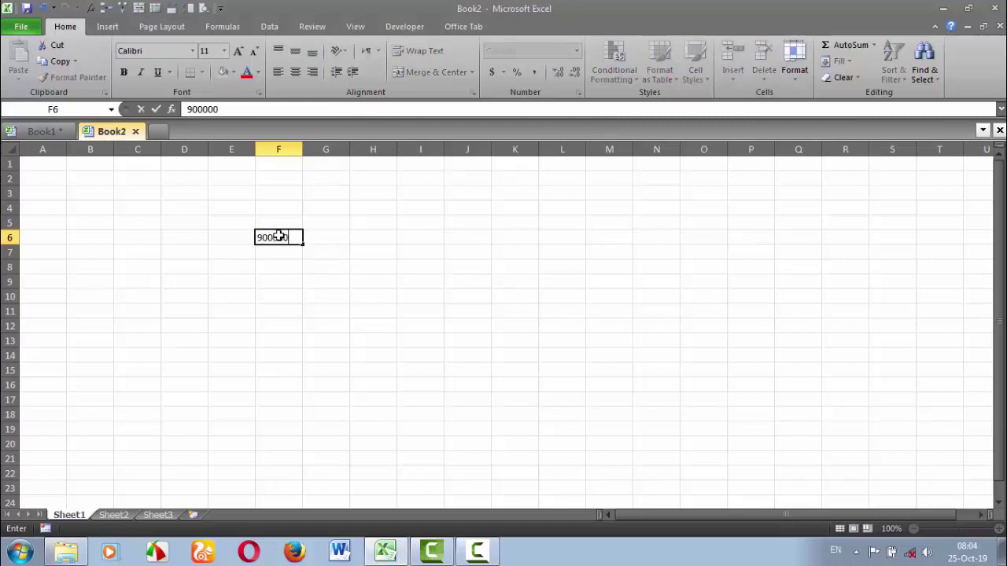
key("Tab")
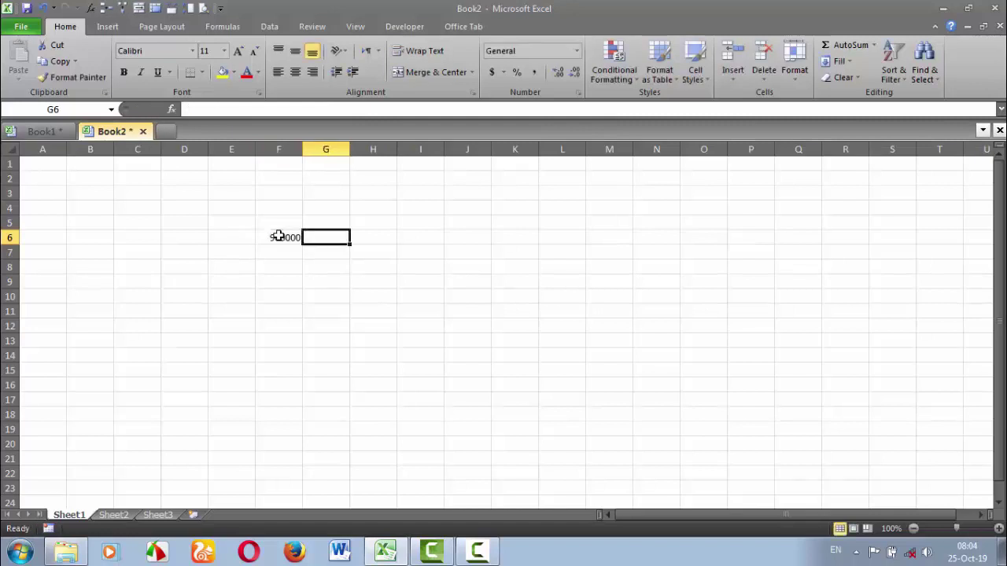
type("=terbila")
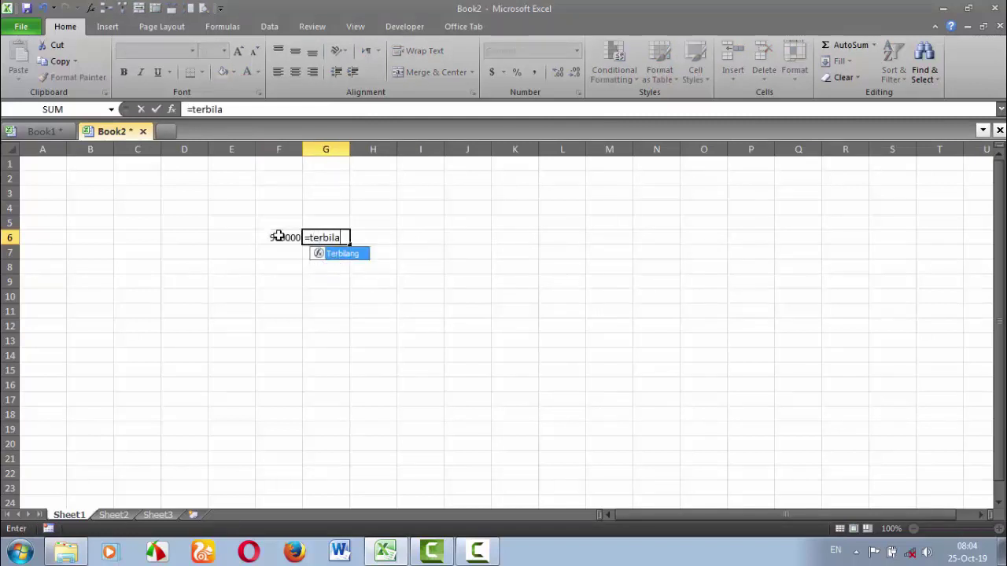
type("ng(")
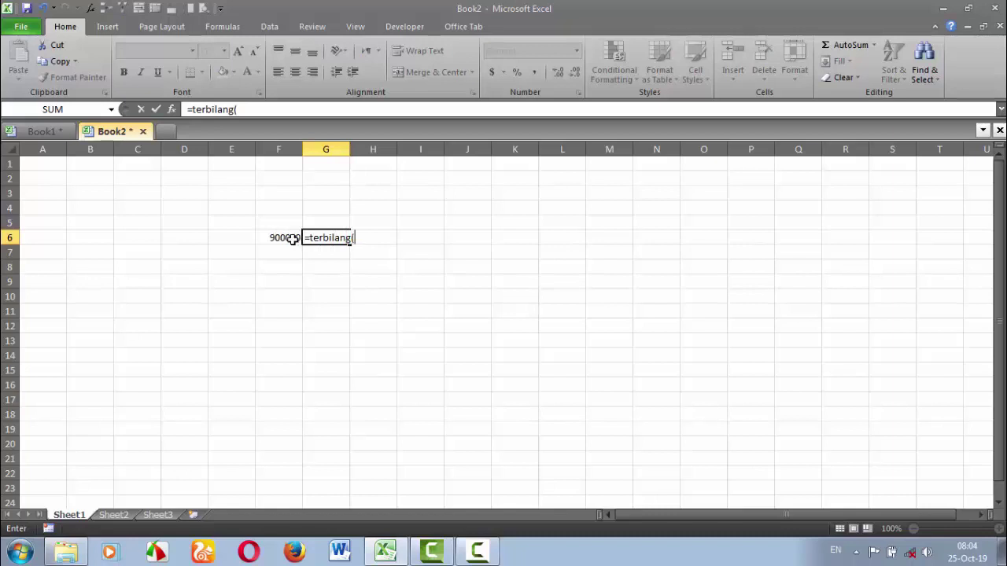
left_click(292, 239)
type(")")
key("Return")
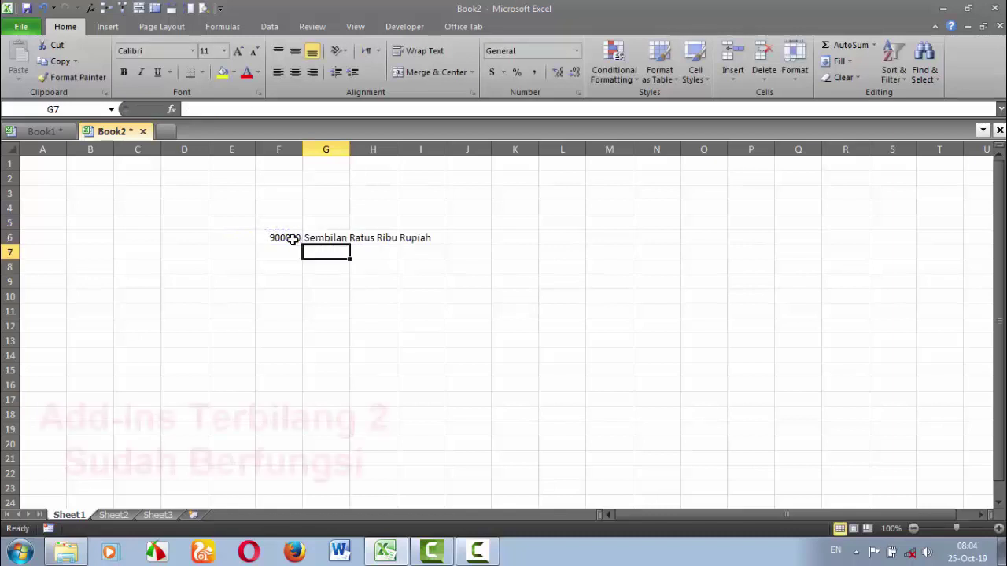
Widen column G and recheck the G6 formula.
left_click_drag(350, 150, 592, 156)
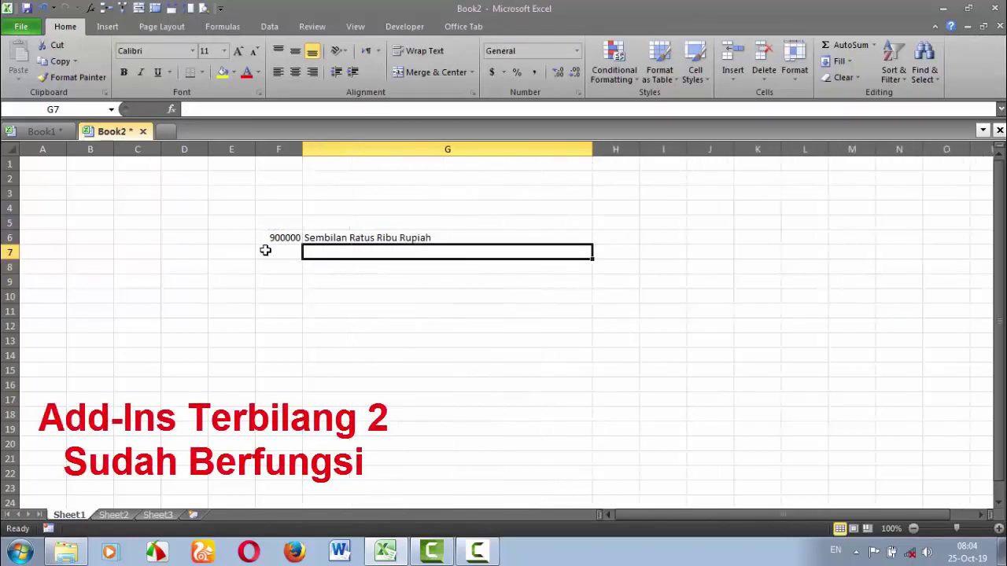
left_click(322, 238)
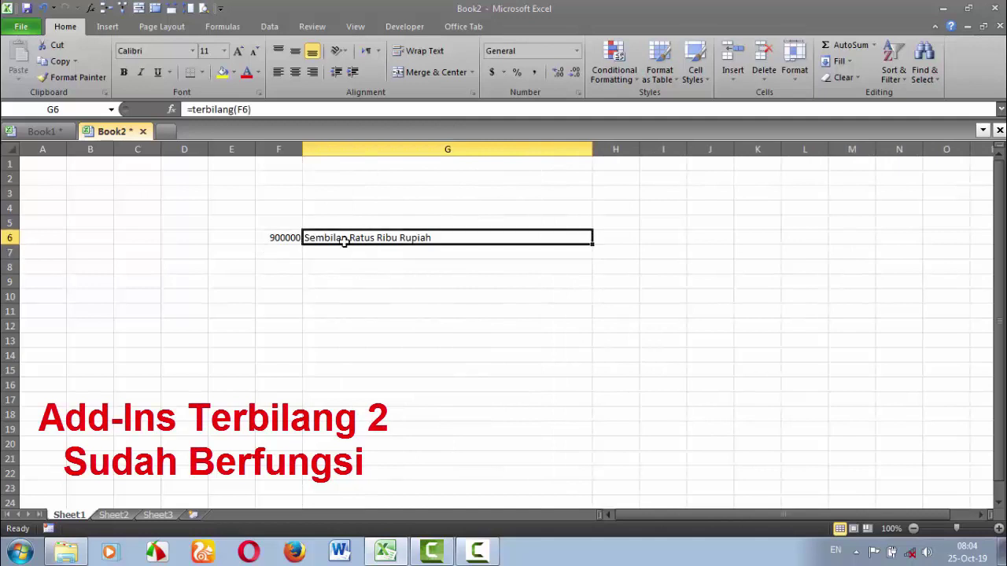
double_click(429, 236)
key("Return")
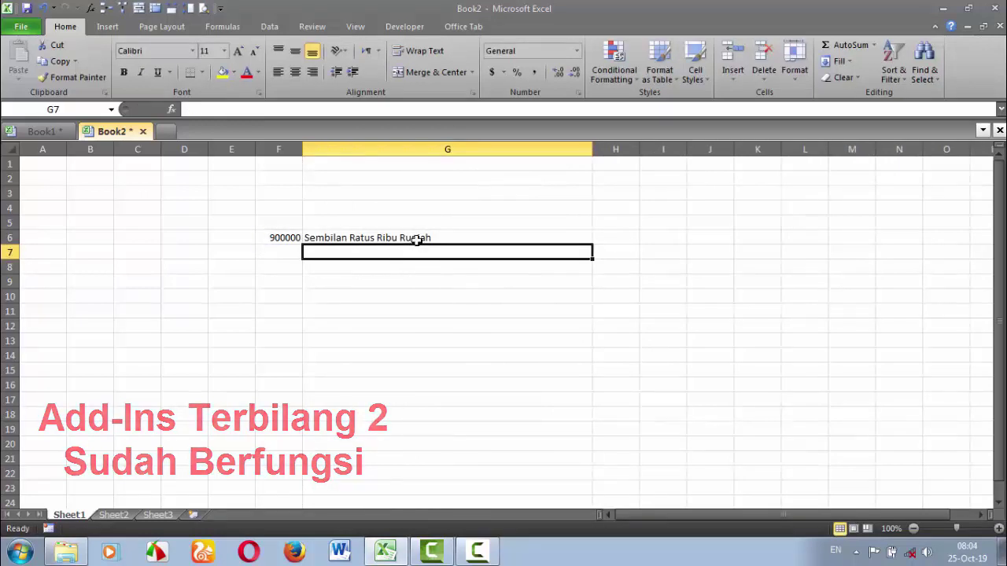
Compare G6's word formula in Book1 and Book2, then select F7.
left_click(424, 238)
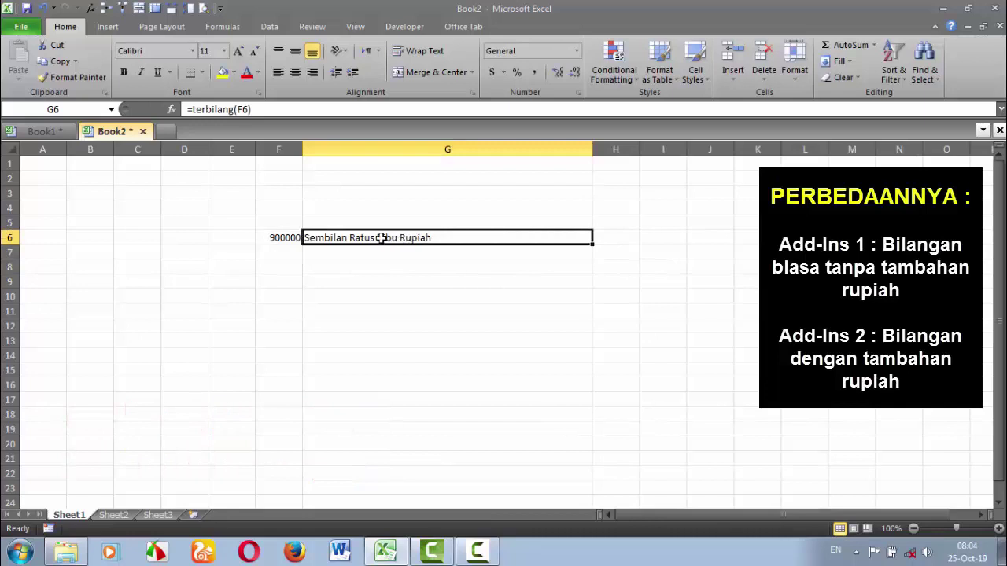
left_click(33, 132)
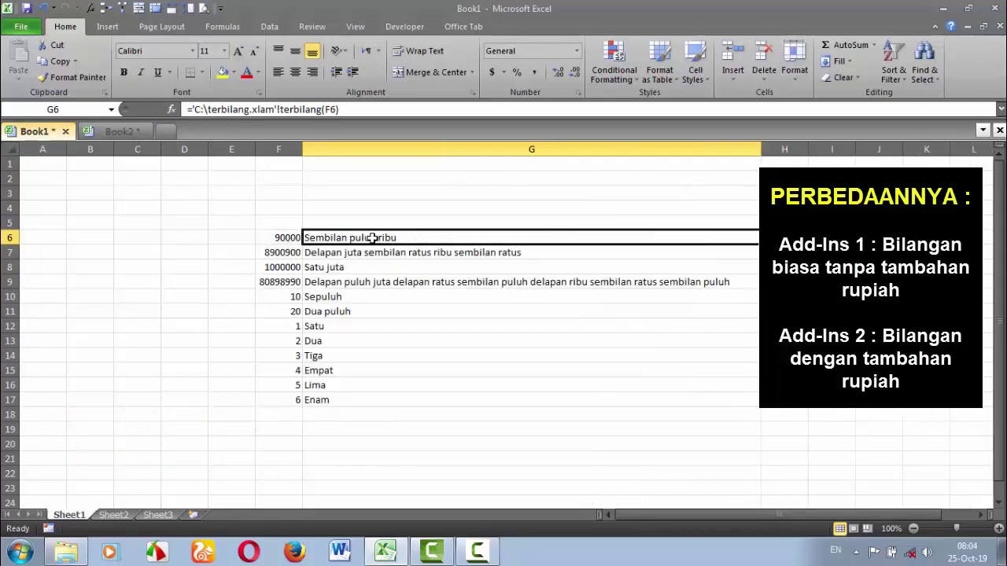
left_click(122, 132)
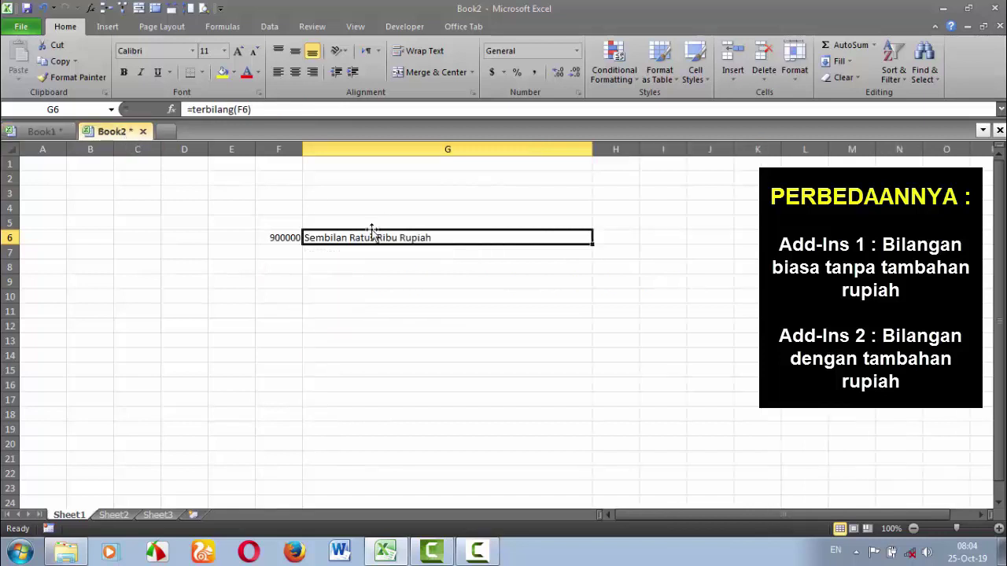
left_click(452, 266)
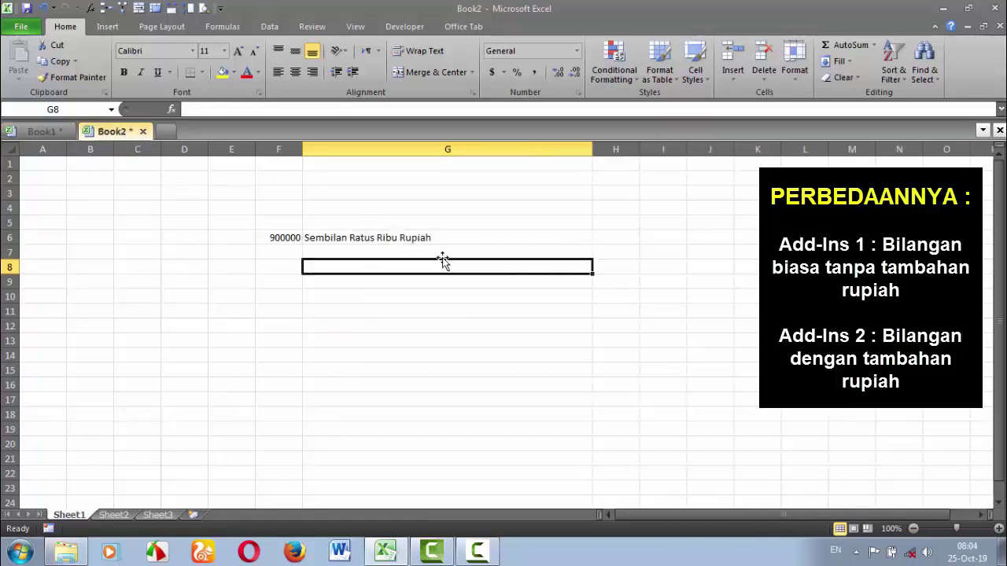
left_click(398, 239)
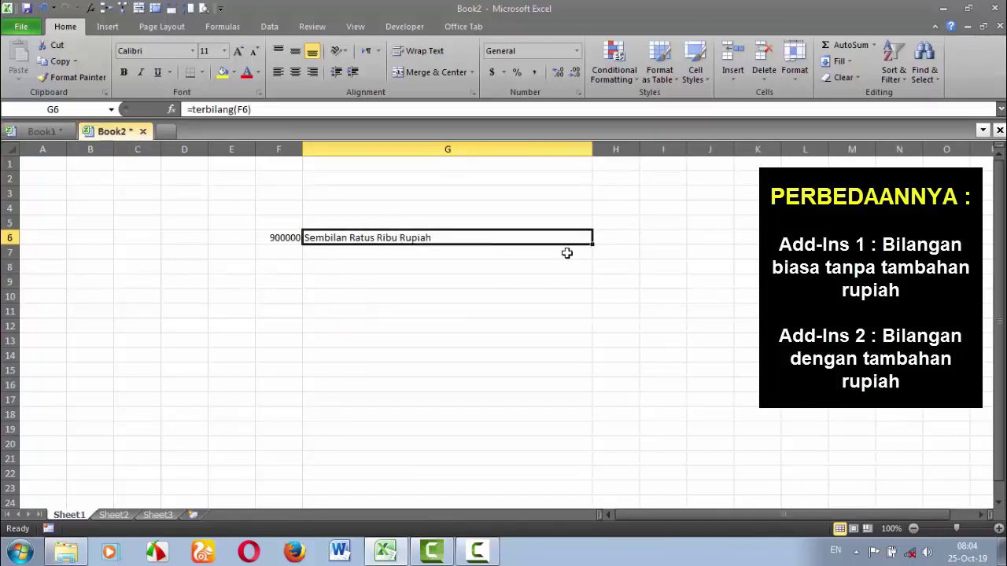
left_click(288, 254)
Enter 1 and 2 in F7:F8 and fill G6's terbilang formula down to G8.
type("1")
key("Return")
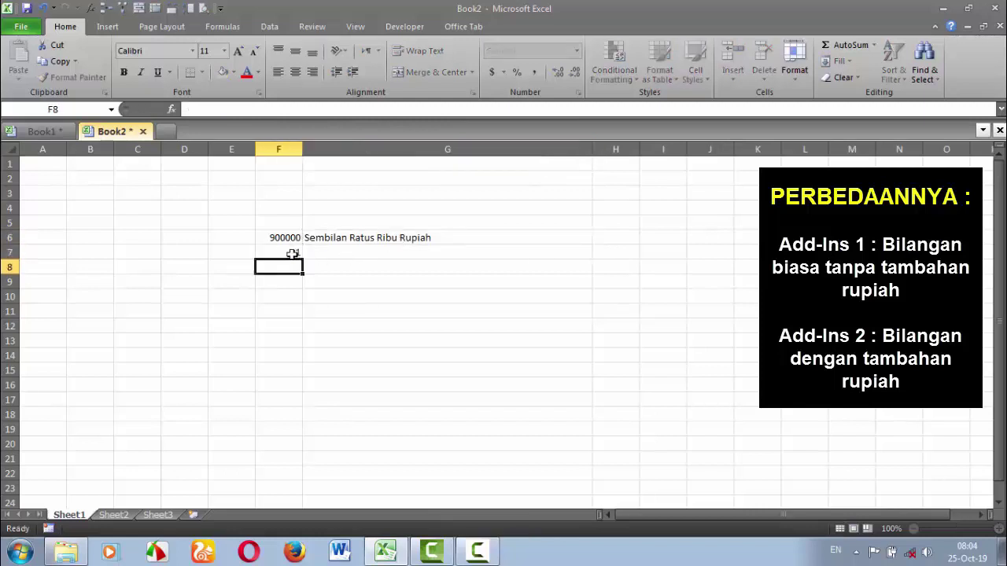
type("2")
key("Return")
left_click(291, 254)
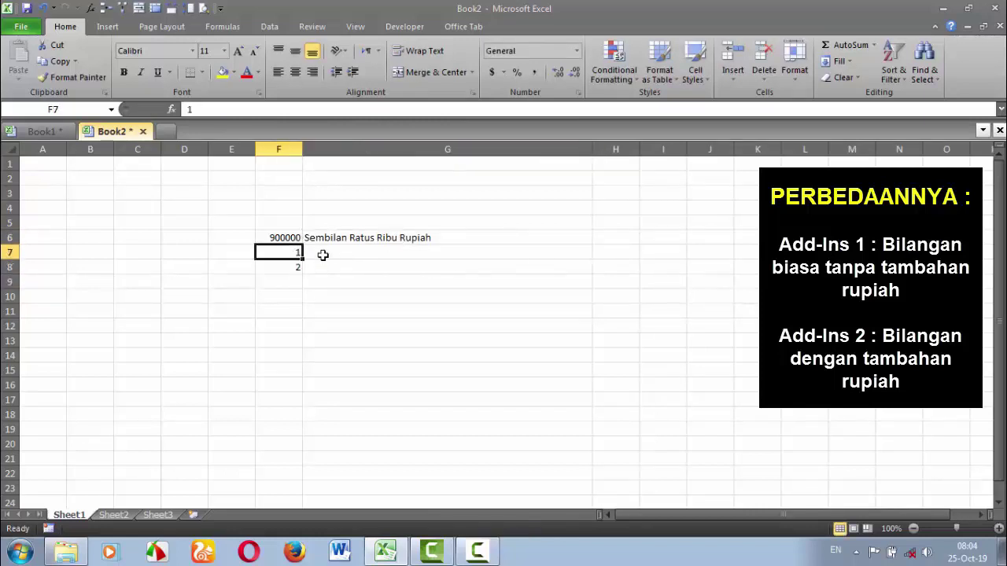
left_click(367, 240)
left_click_drag(595, 245, 598, 274)
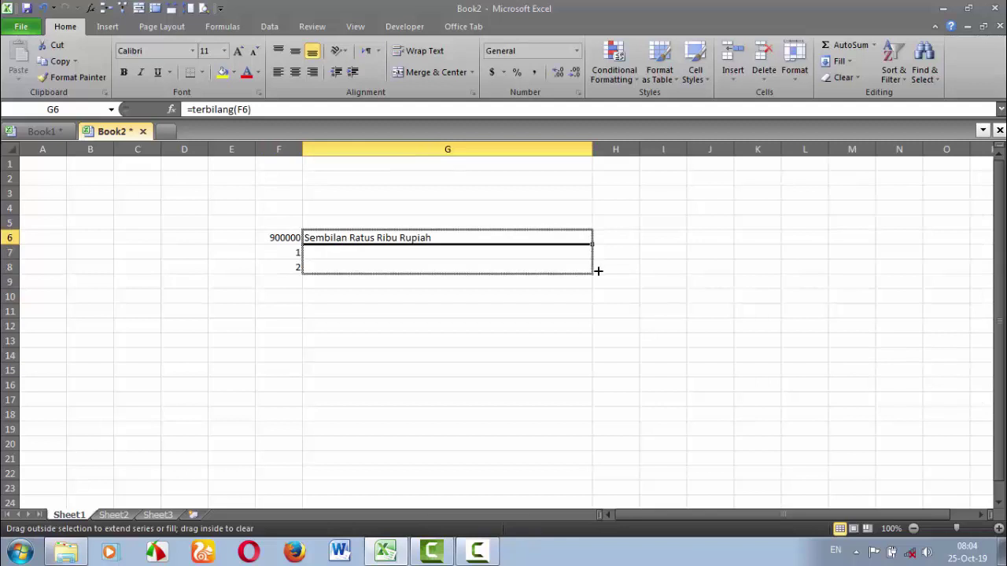
left_click(492, 337)
left_click(337, 253)
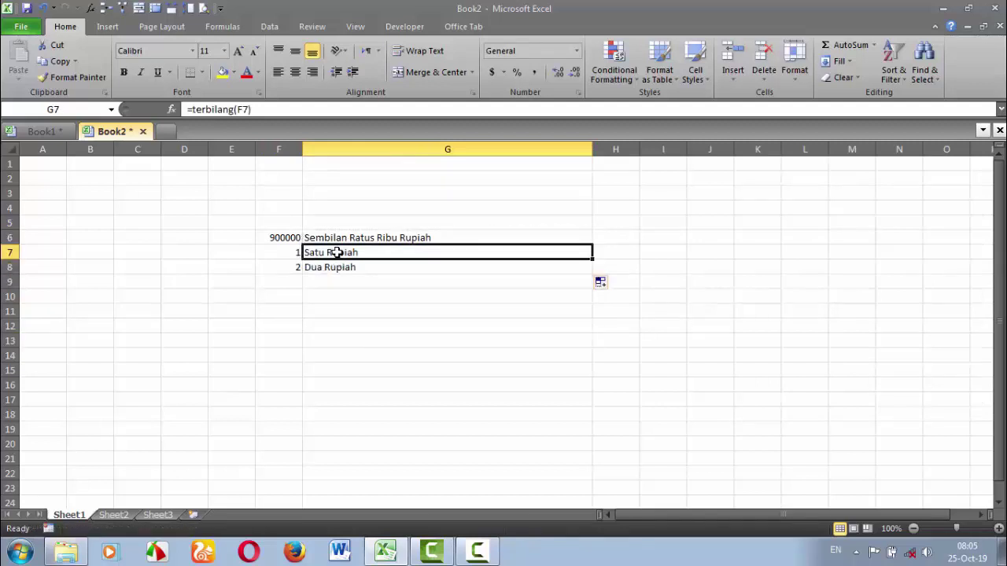
left_click(343, 268)
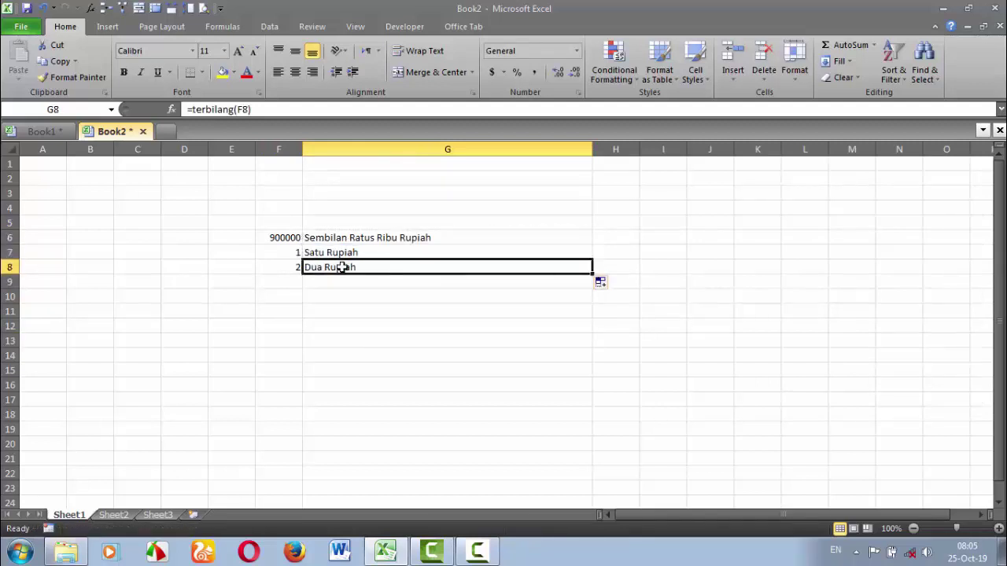
Enter 1000000 in F9 with =terbilang(F9) in G9, then 123456789 in F10.
left_click(293, 282)
type("1000000")
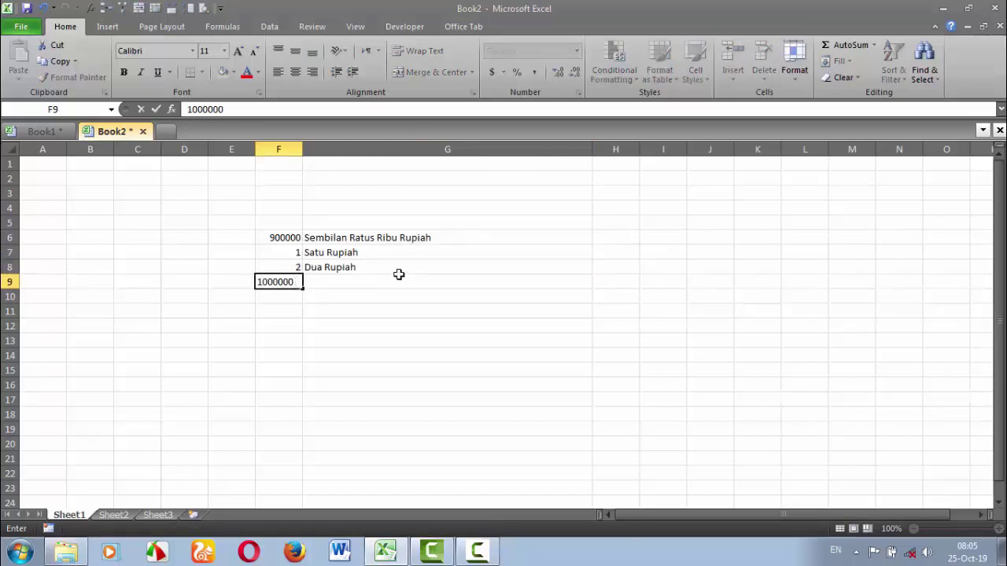
left_click(398, 277)
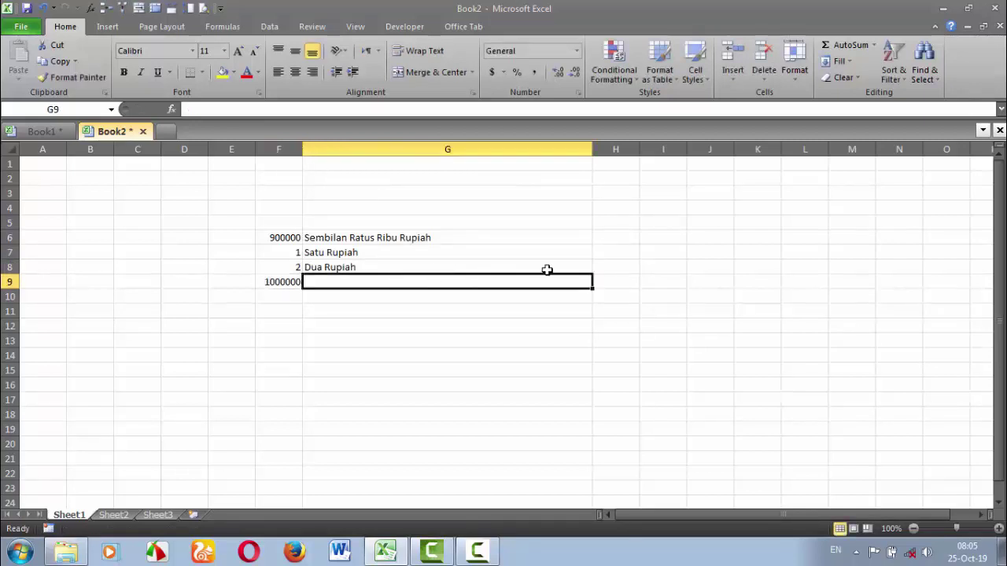
type("=t")
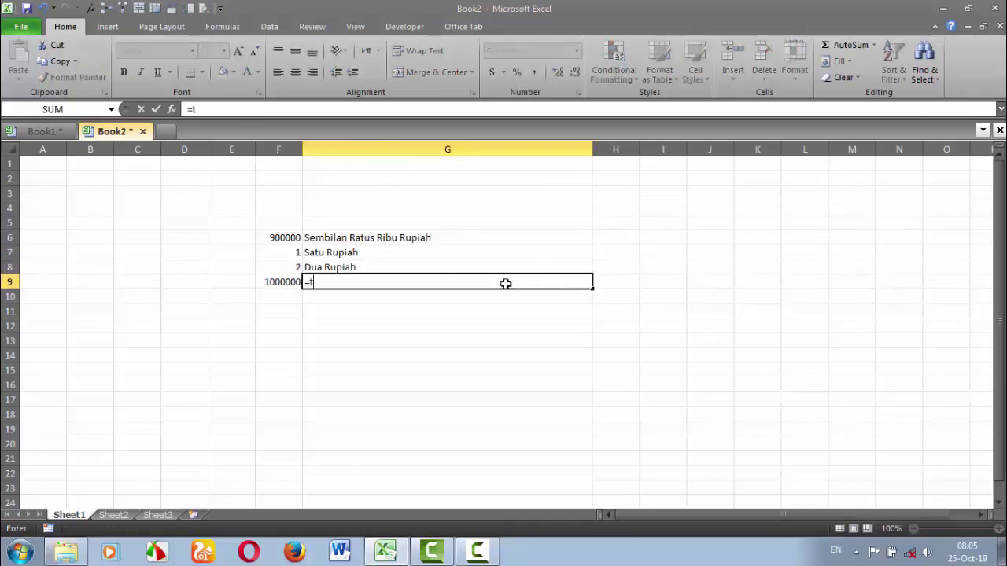
type("erbila")
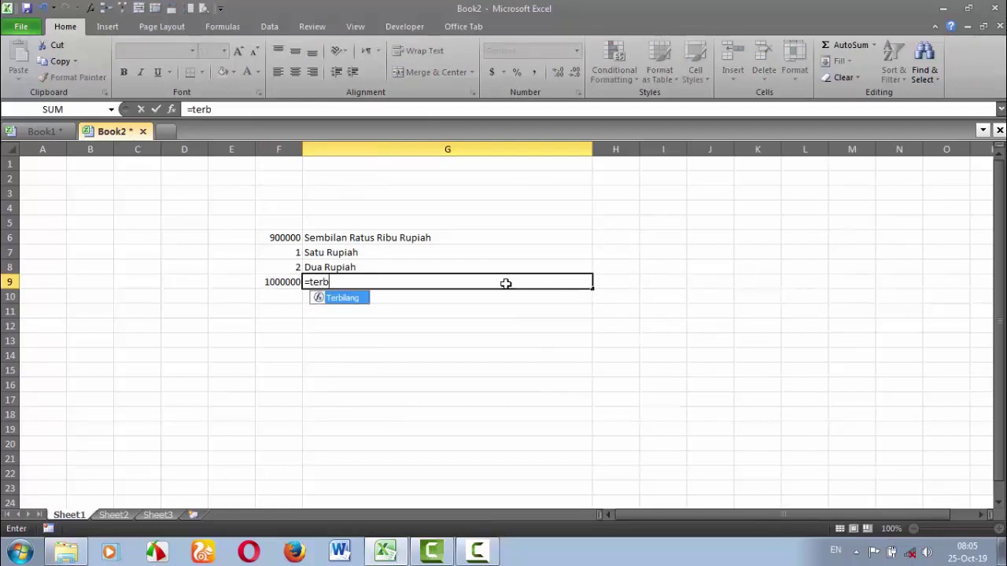
type("ng(")
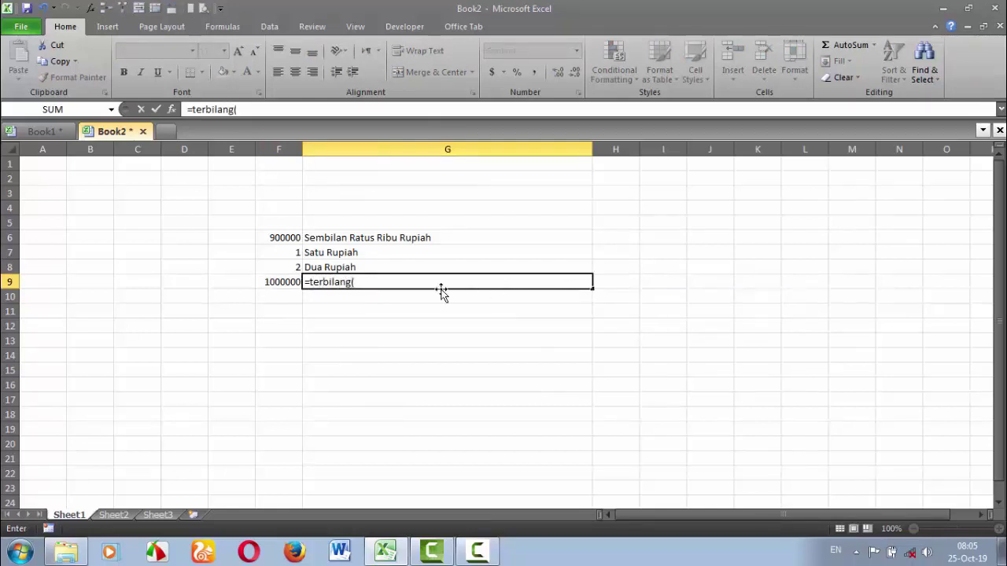
left_click(284, 288)
type(")")
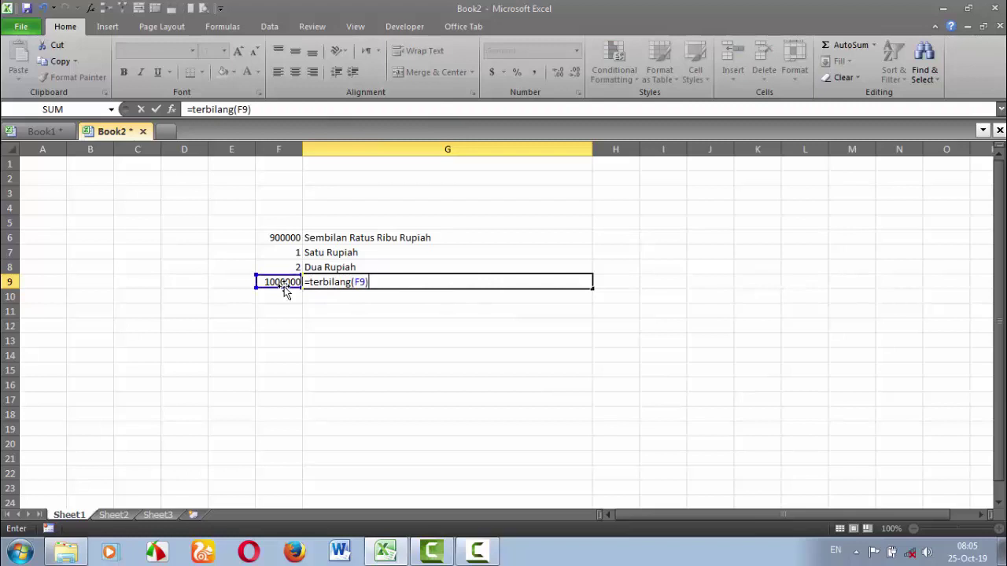
key("Return")
left_click(350, 284)
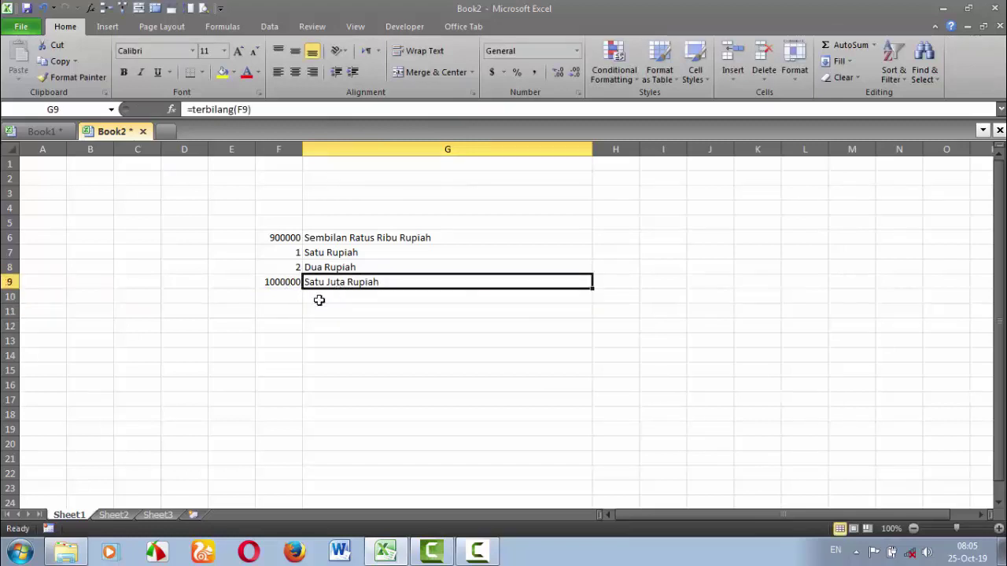
left_click(283, 298)
type("12")
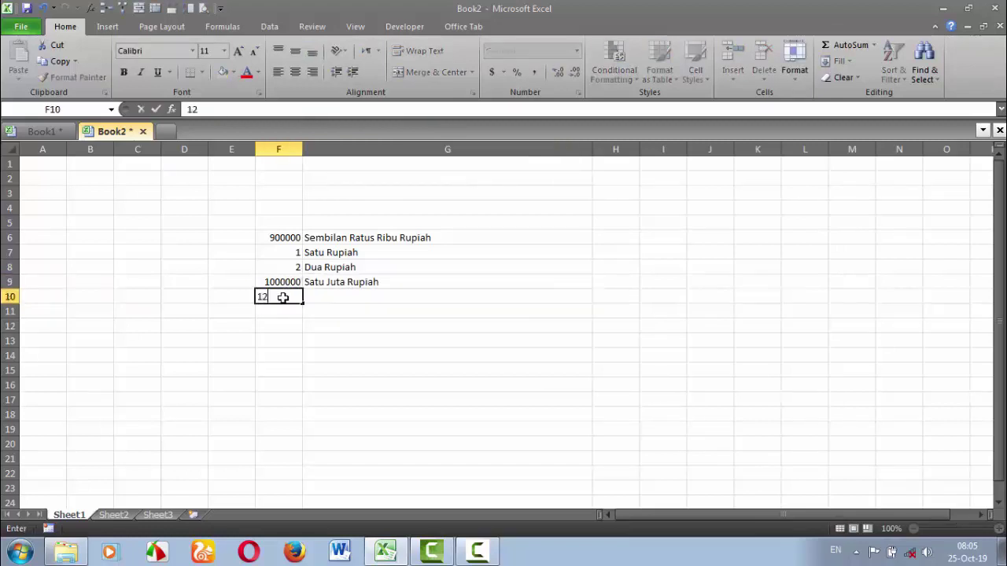
type("3456789")
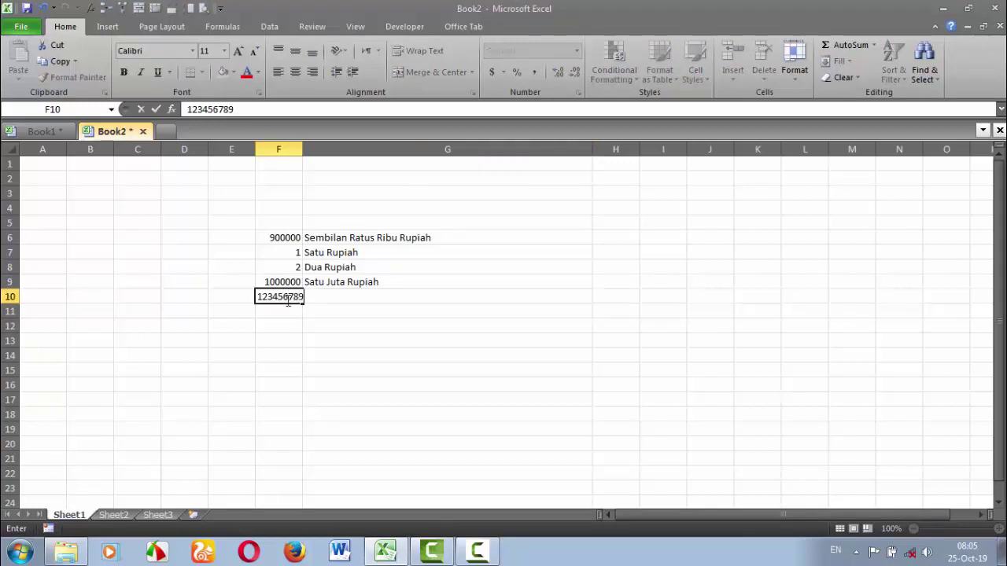
left_click(440, 287)
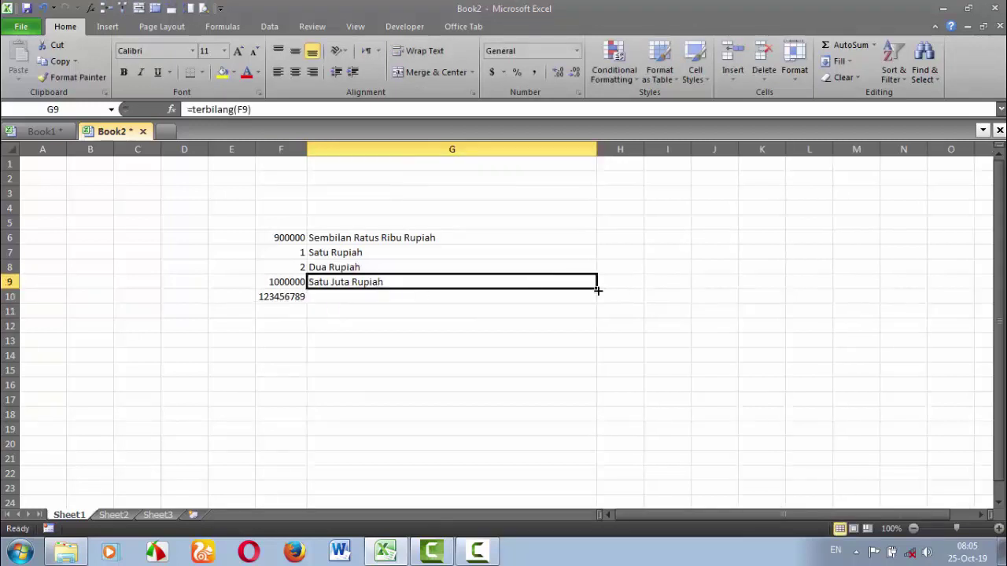
Fill the formula down to G10, widen column G, and bold G10.
left_click_drag(597, 290, 598, 303)
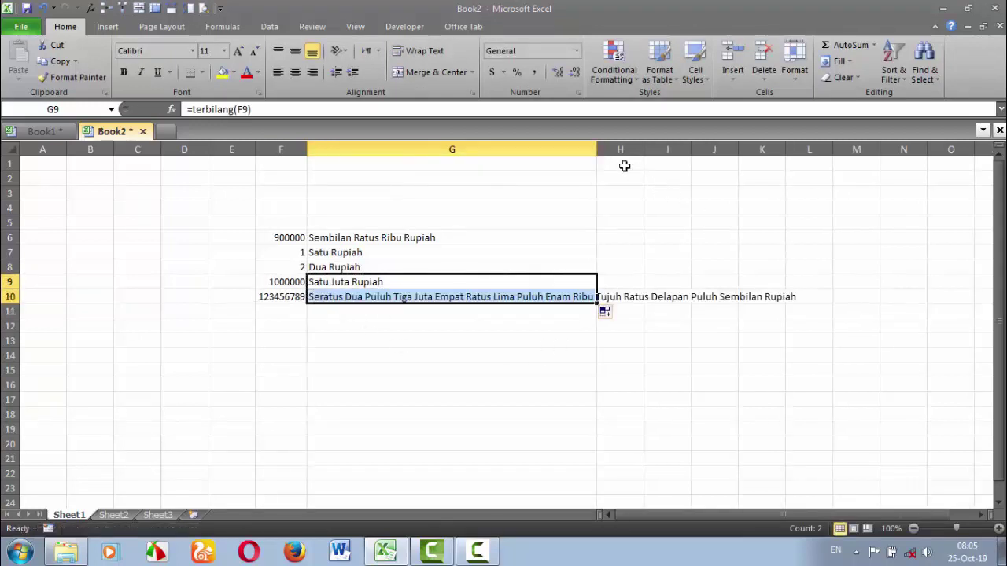
left_click_drag(596, 149, 831, 148)
left_click(645, 352)
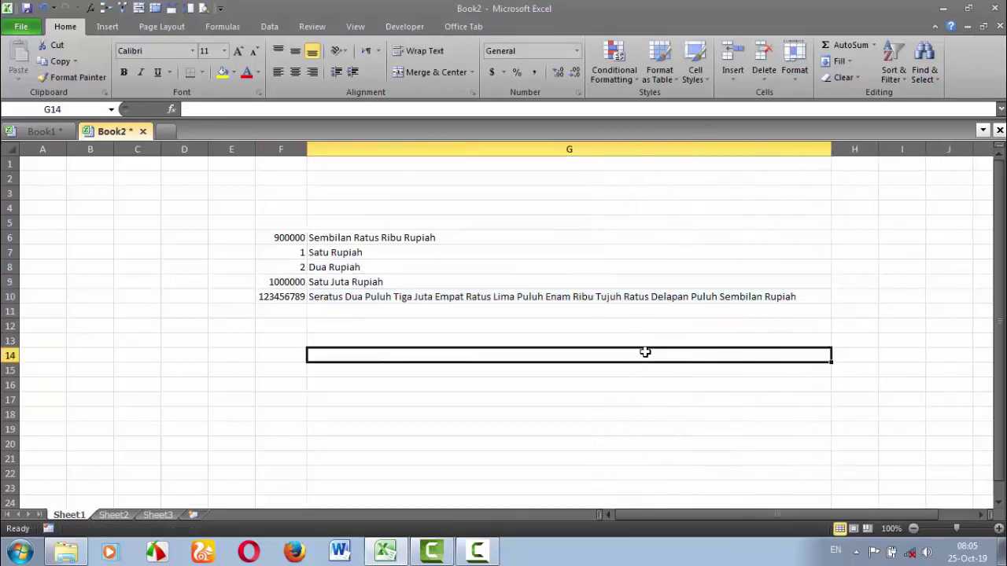
left_click(494, 297)
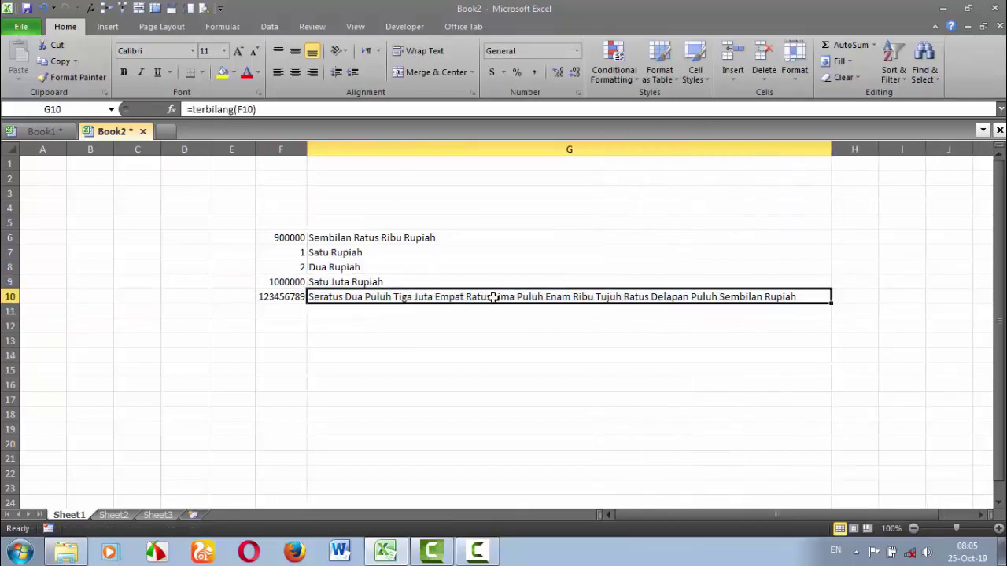
left_click(123, 71)
left_click(411, 370)
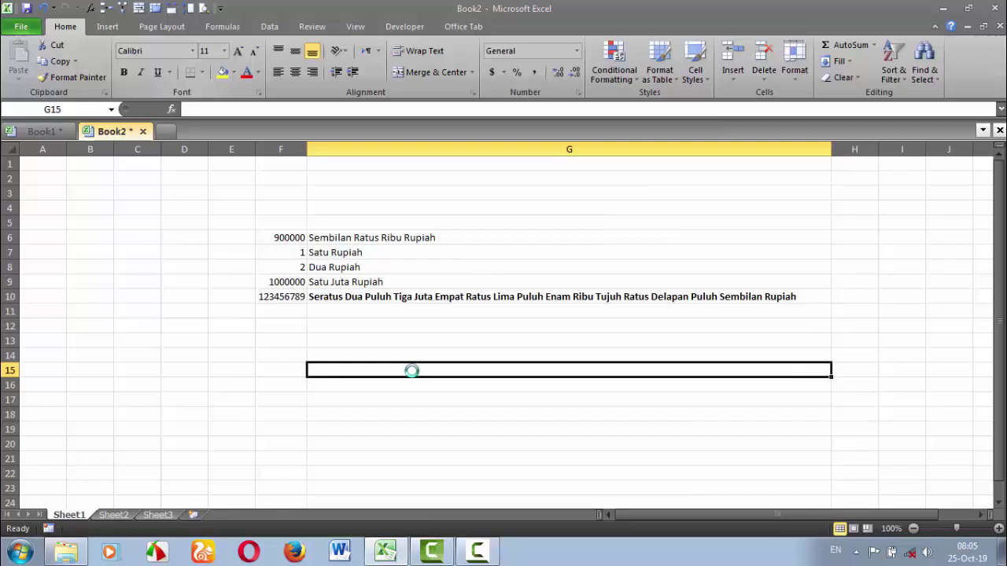
Enter 78, then 98, in F10 to watch G10's words update.
left_click(356, 299)
left_click(282, 296)
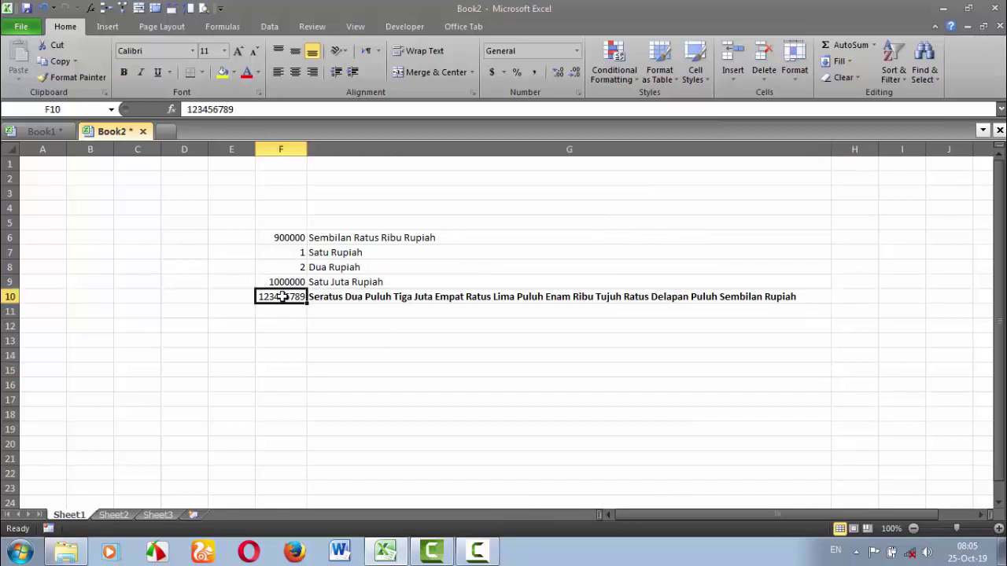
type("78")
key("Return")
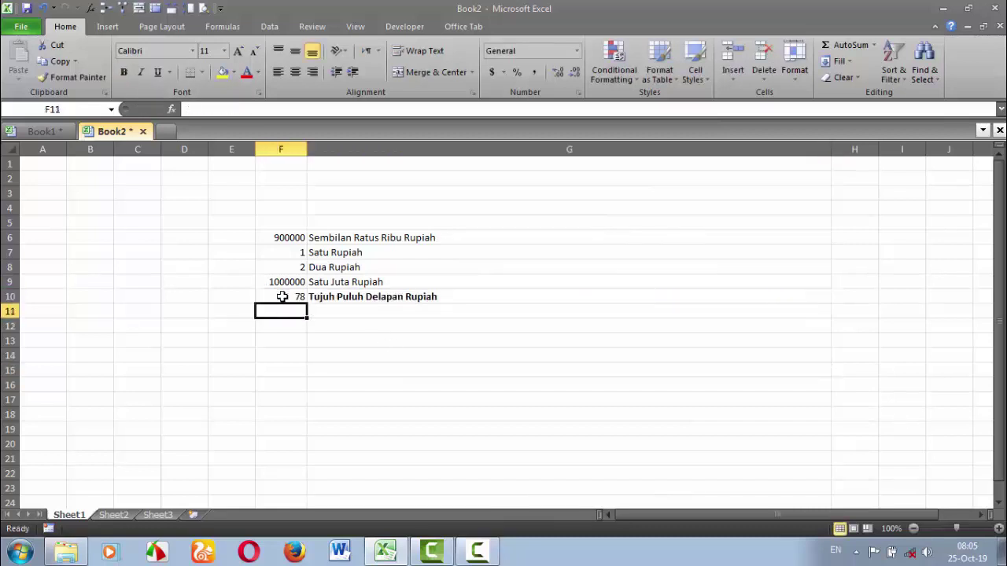
left_click(281, 297)
type("00098")
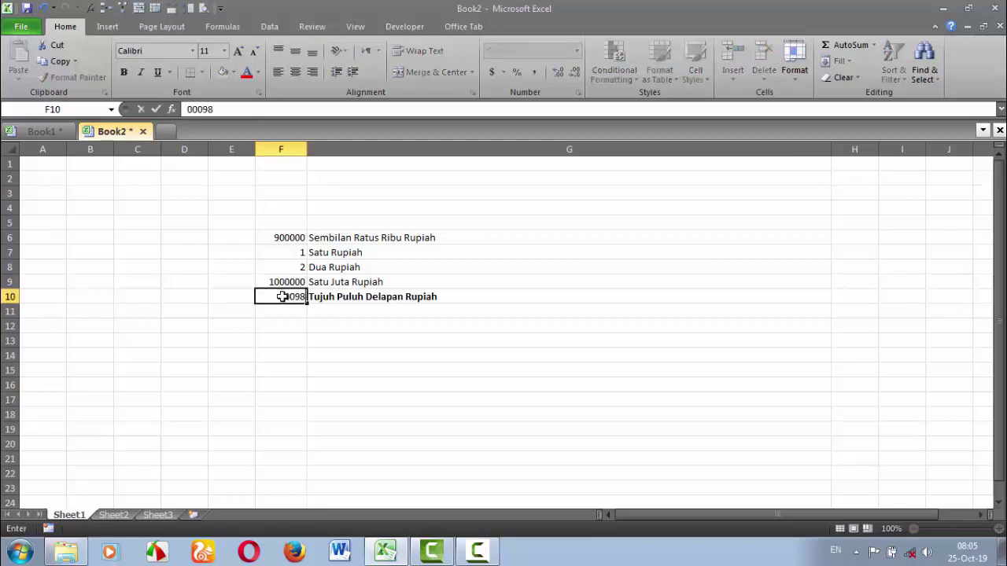
key("Return")
Change F10 to 700000000 so G10 reads Tujuh Ratus Juta Rupiah.
left_click(282, 297)
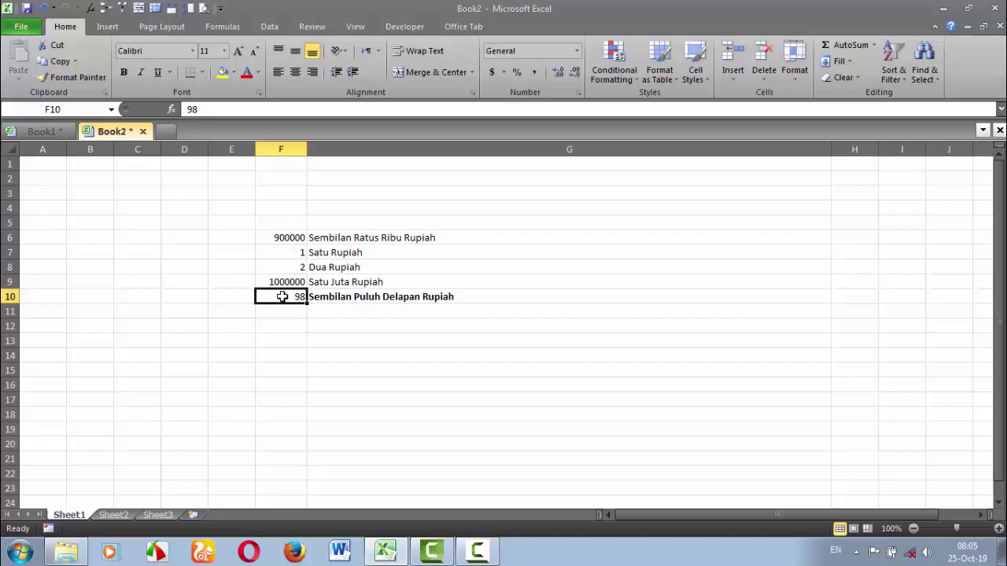
type("700000000")
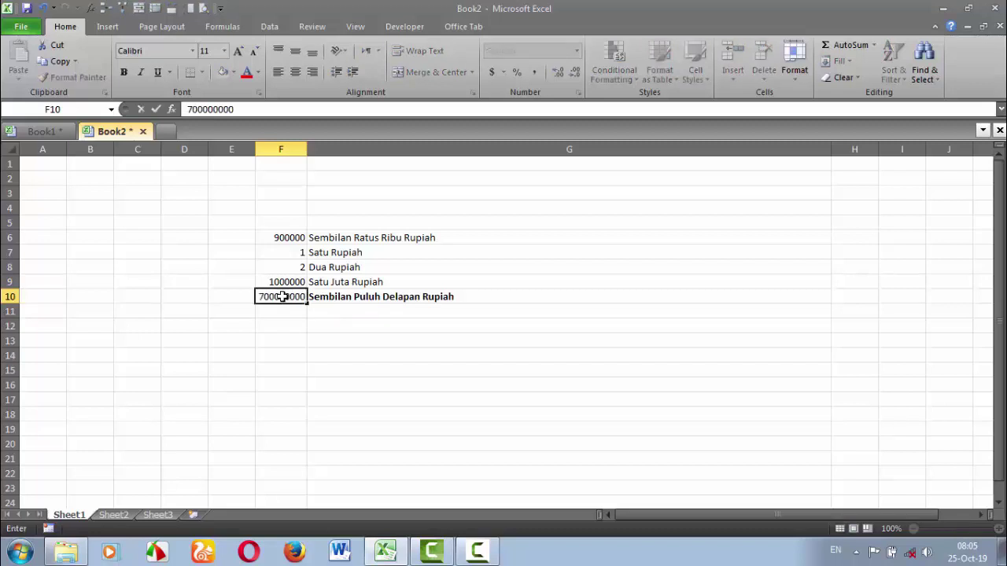
key("Return")
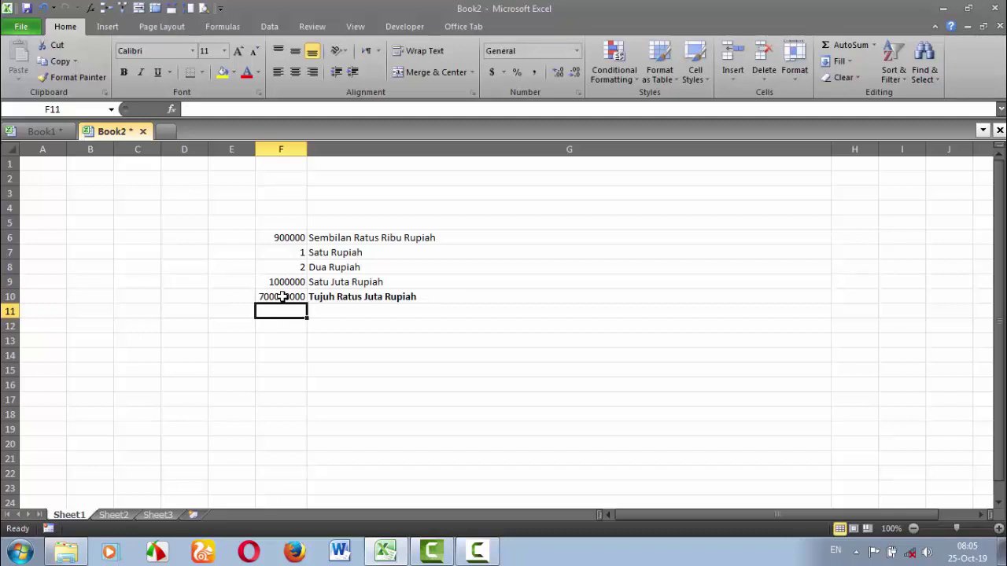
key("Down")
key("Up")
key("Up")
key("Up")
key("Up")
key("Up")
key("Up")
key("Up")
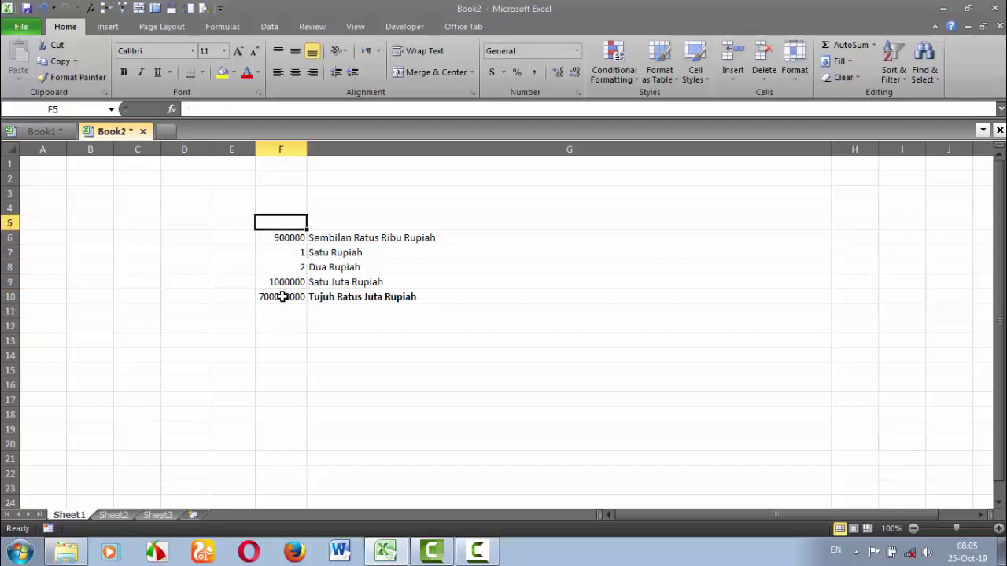
key("Down")
key("Down")
key("Down")
key("Down")
key("Down")
key("Down")
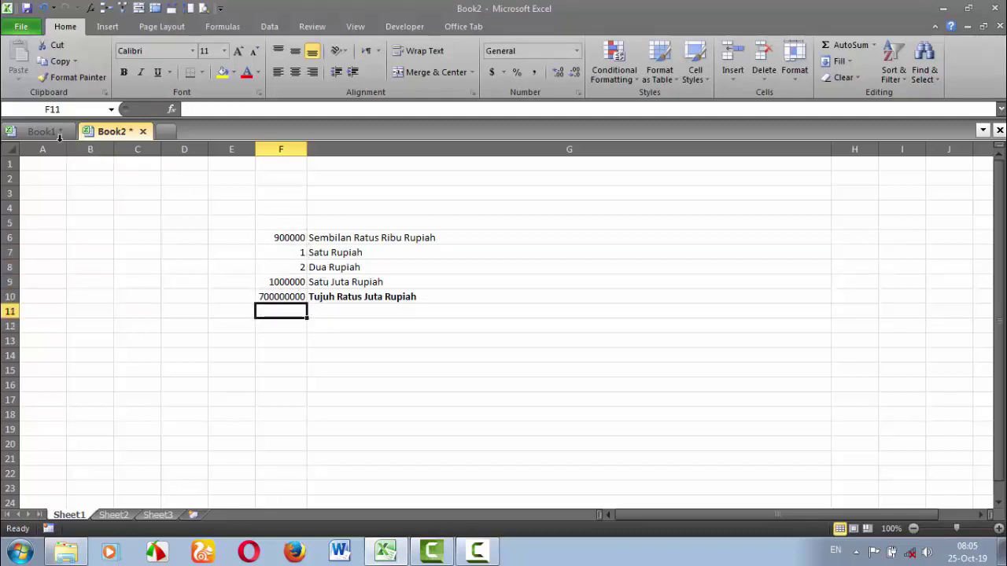
Switch to Book1 and check the formulas behind its spelled-out results.
left_click(41, 131)
left_click(461, 297)
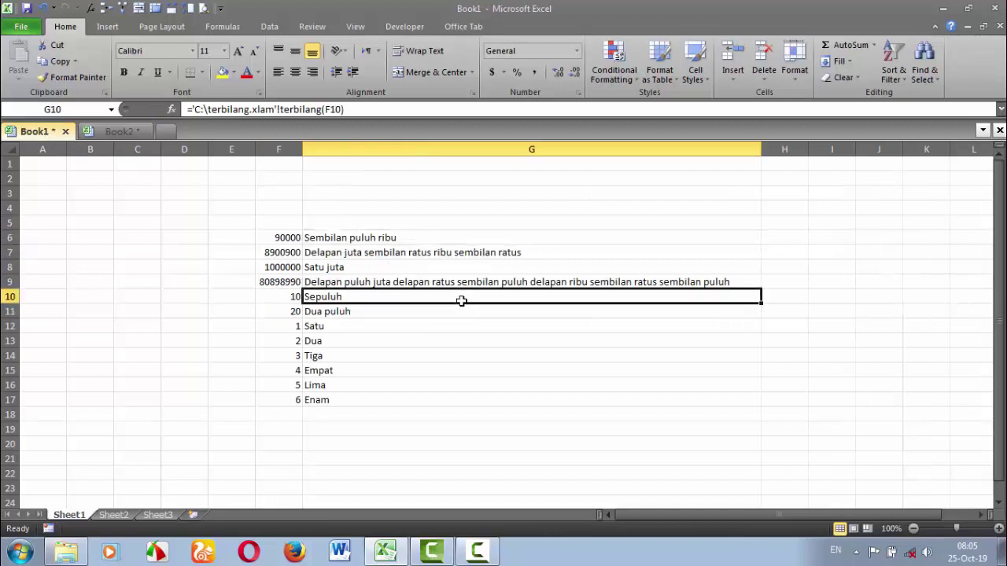
left_click(346, 237)
left_click(344, 356)
left_click(337, 401)
left_click(328, 240)
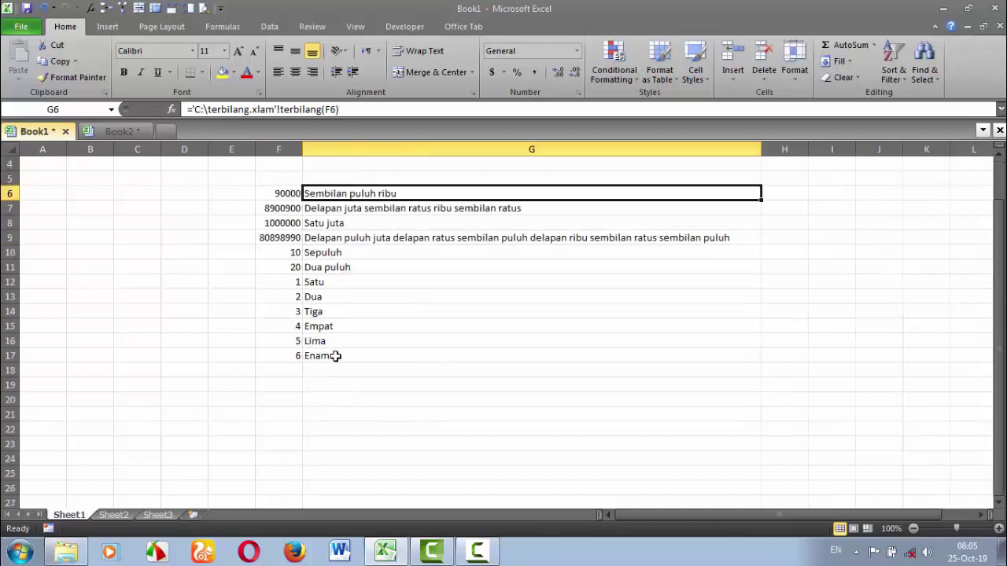
scroll(334, 358, "down", 4)
scroll(335, 358, "up", 4)
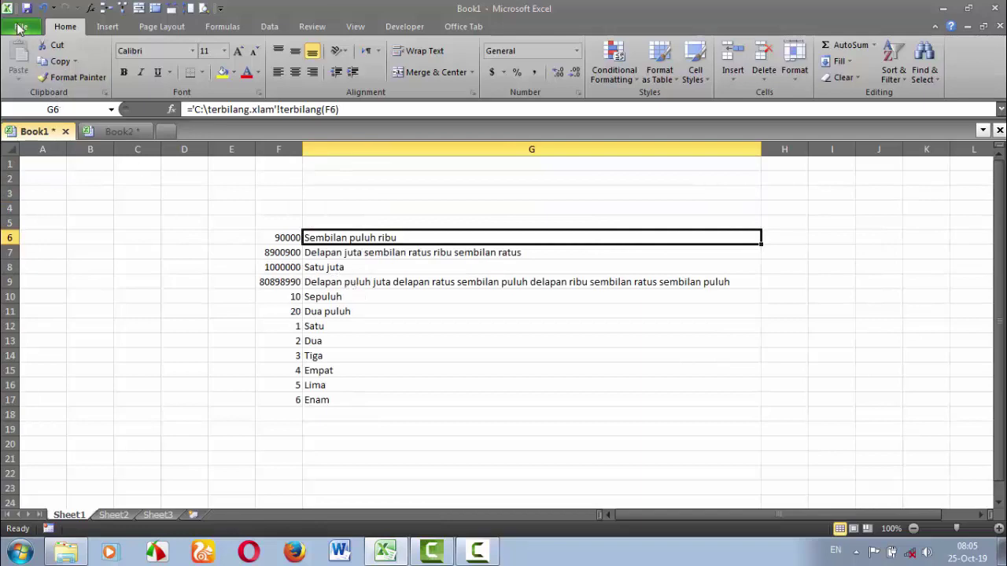
Enable the Terbilang add-in in the Excel Options Add-Ins manager.
left_click(21, 29)
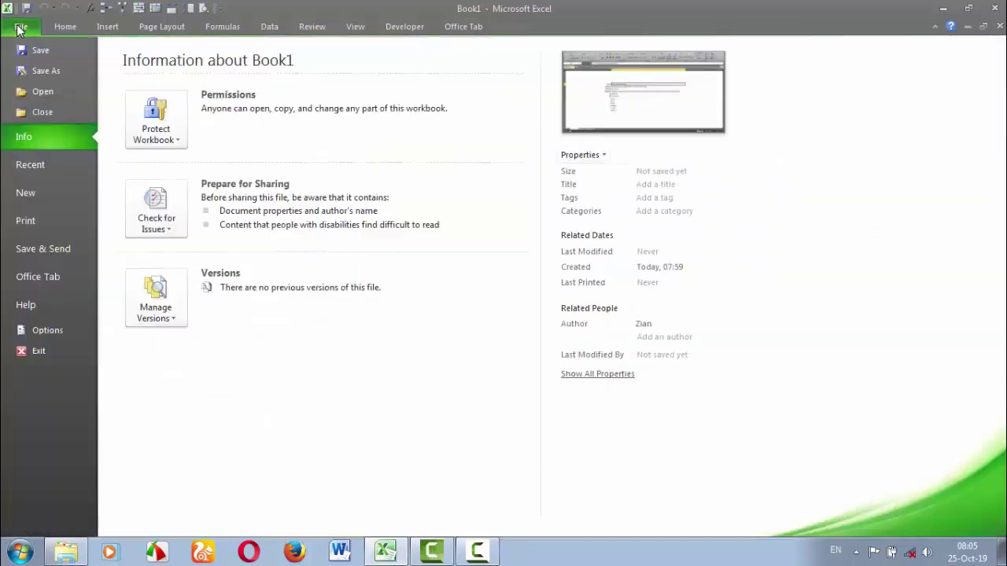
left_click(58, 332)
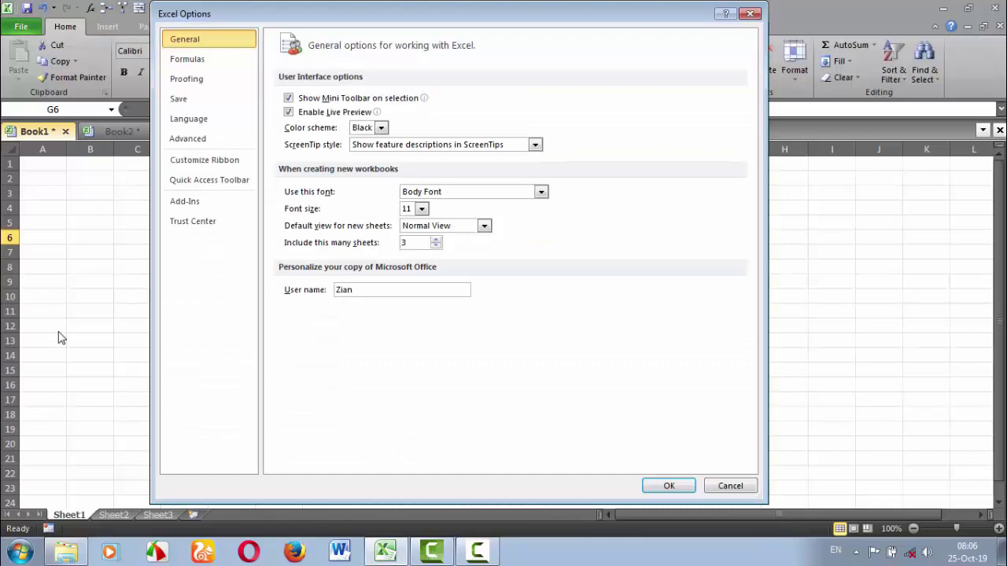
left_click(210, 206)
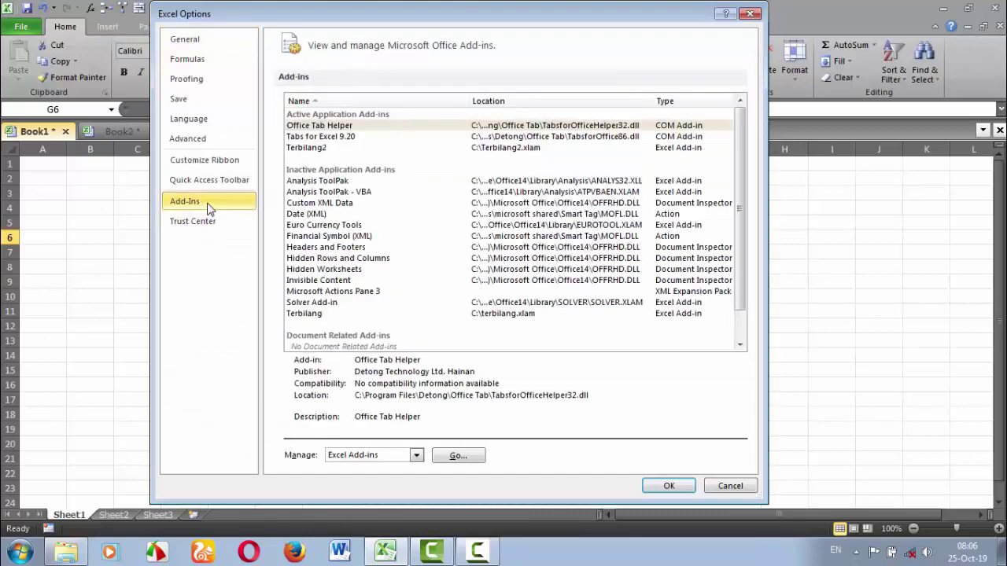
left_click(457, 454)
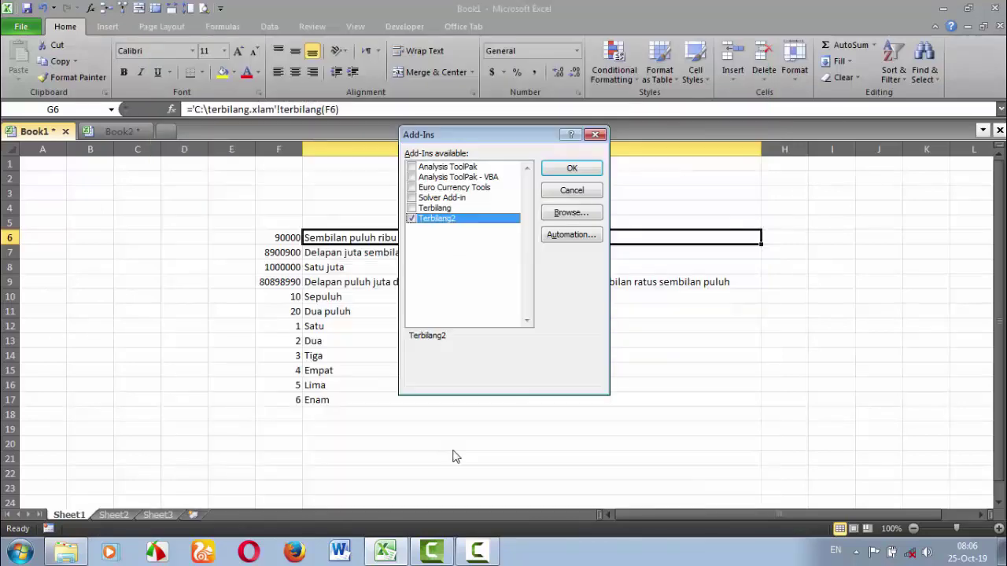
left_click(412, 208)
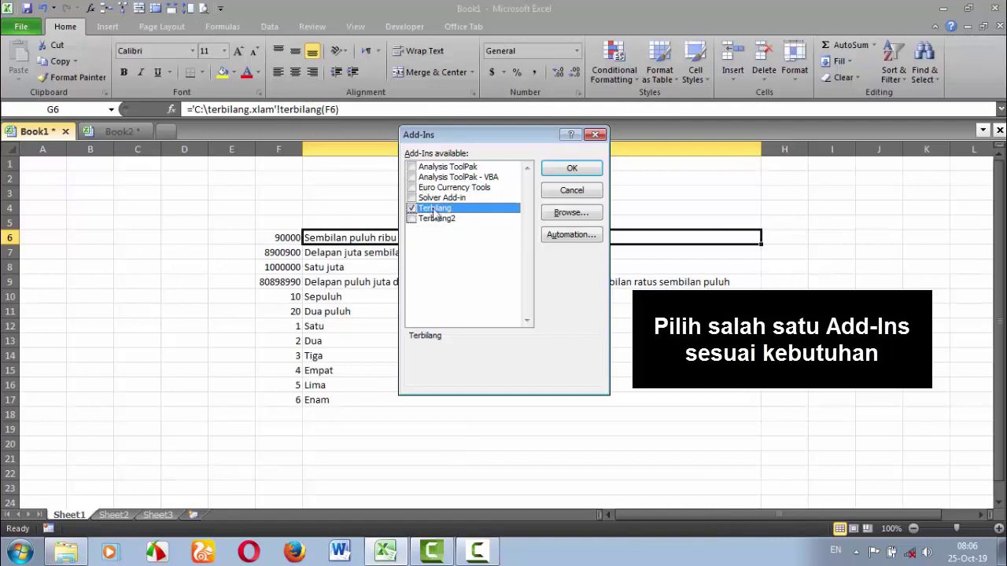
left_click(572, 168)
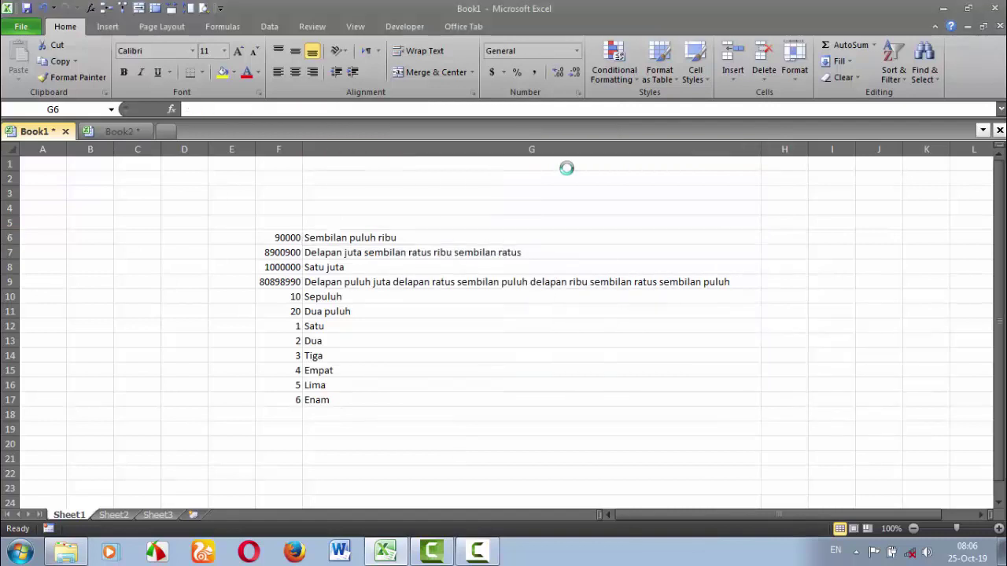
Create Book3 with 10000 in G4 and =terbilang(G4) in H4, widening column H.
double_click(172, 134)
left_click(315, 203)
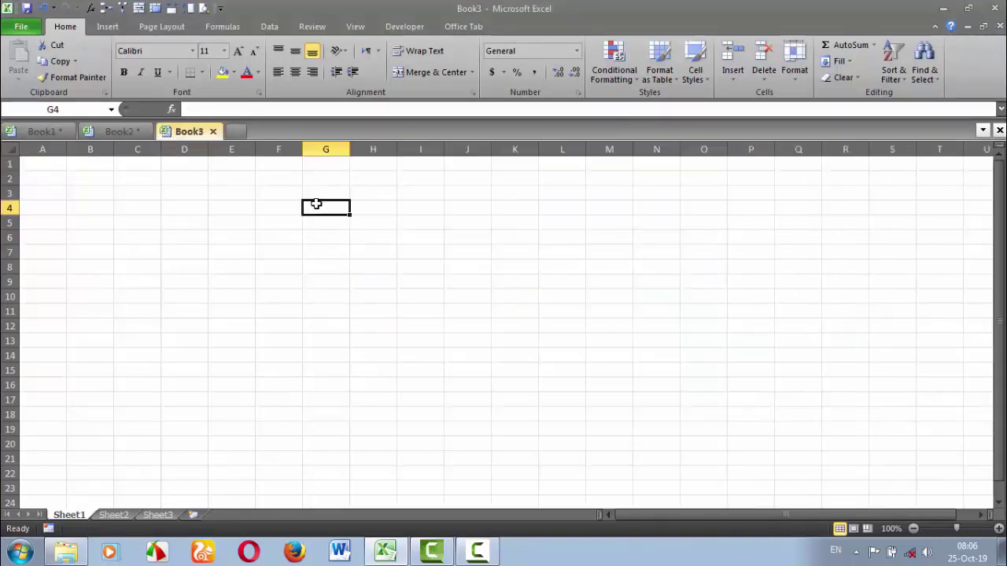
type("10000")
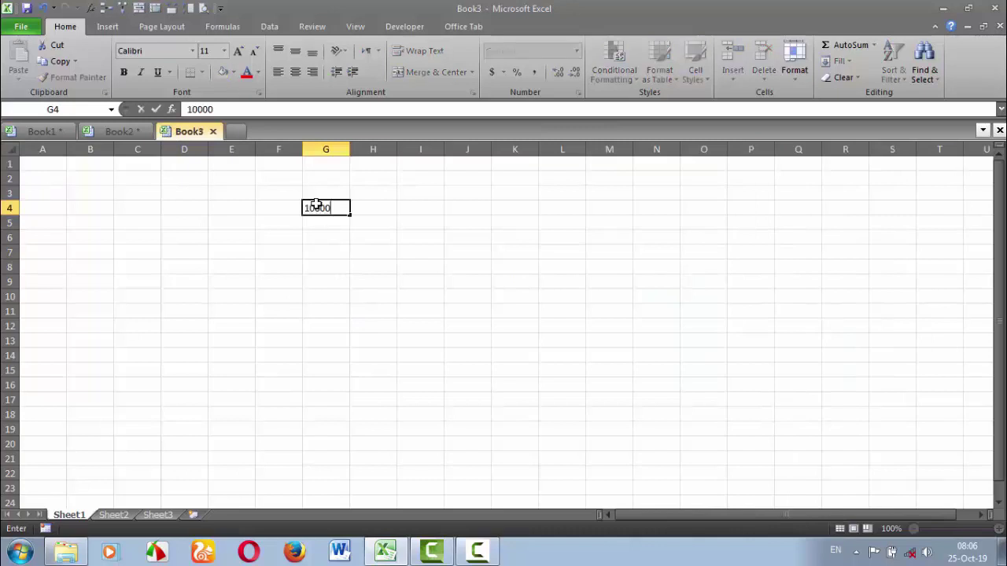
key("Tab")
type("=t")
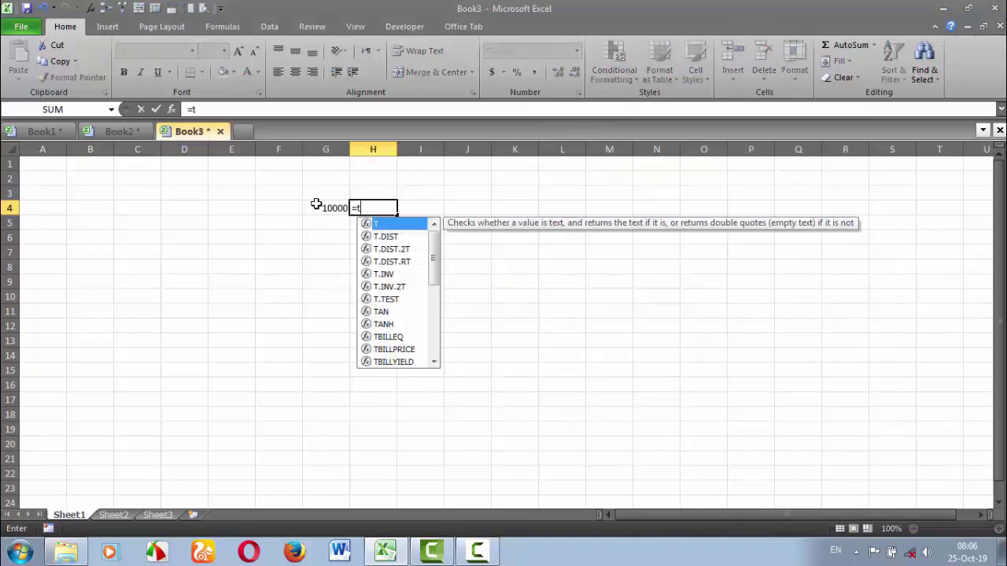
type("erbilang")
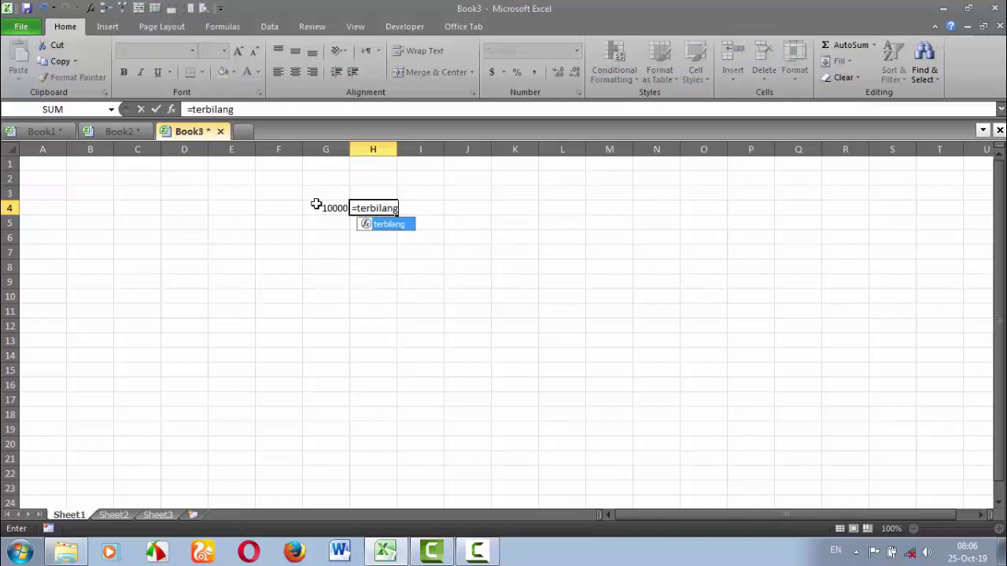
type("(")
left_click(328, 205)
type(")")
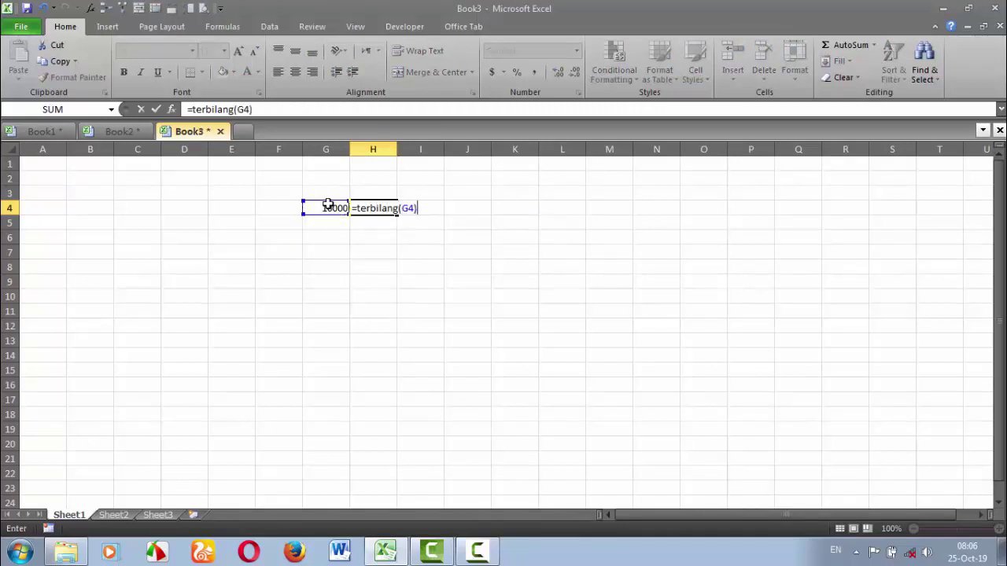
key("Return")
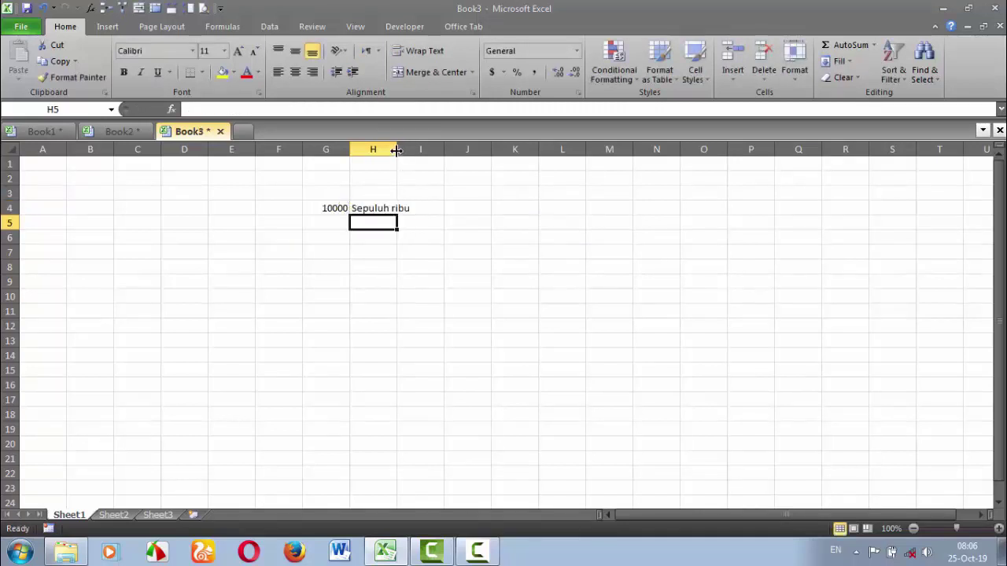
left_click_drag(397, 150, 494, 150)
left_click(362, 209)
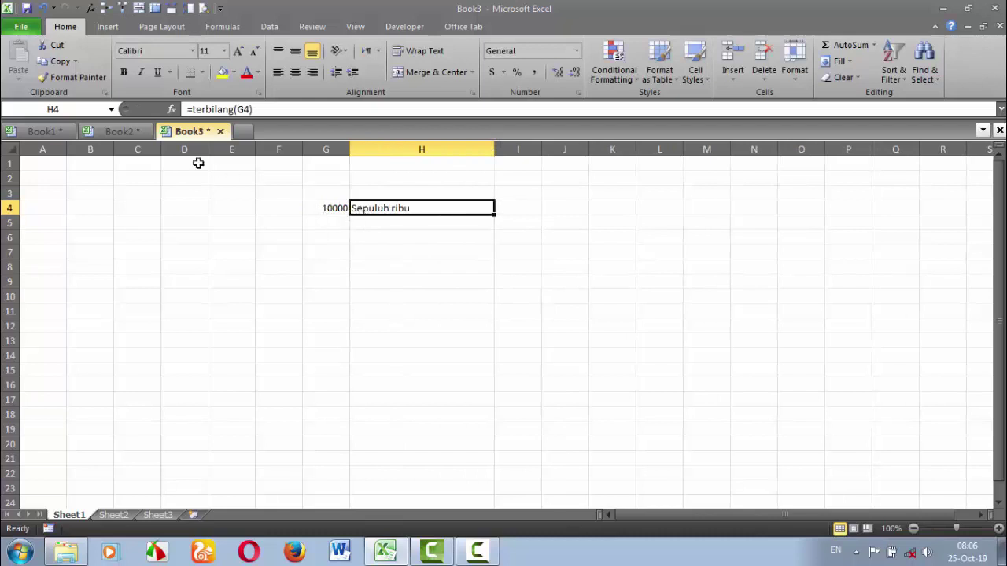
Compare Book2's G6 formula with Book3's G4 and H4 cells.
left_click(117, 131)
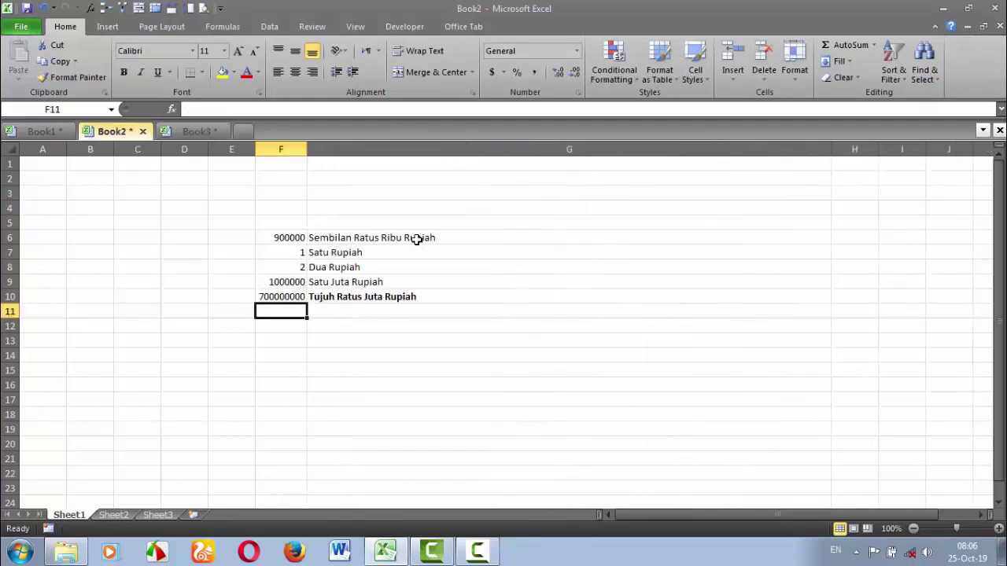
left_click(417, 239)
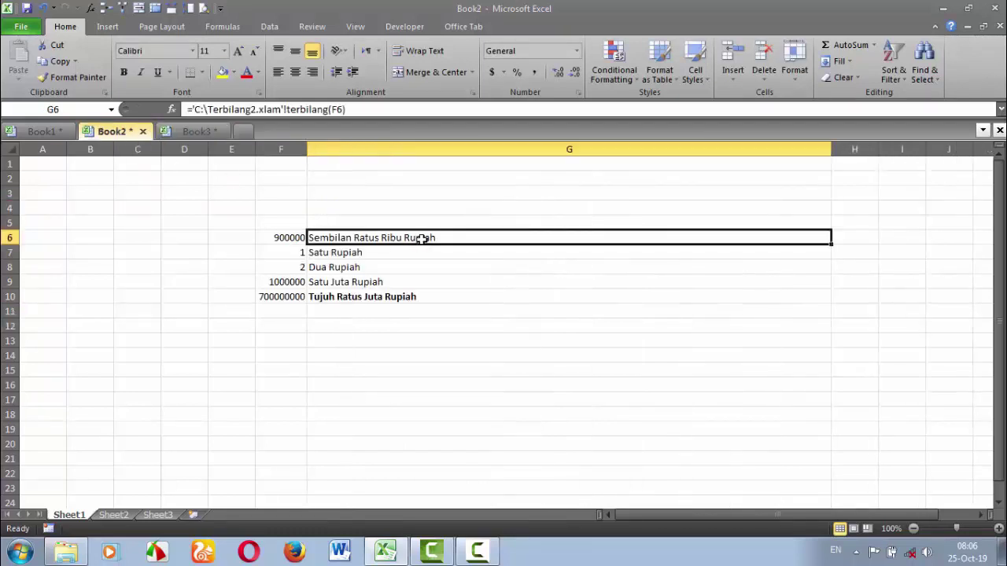
left_click(188, 131)
left_click(321, 209)
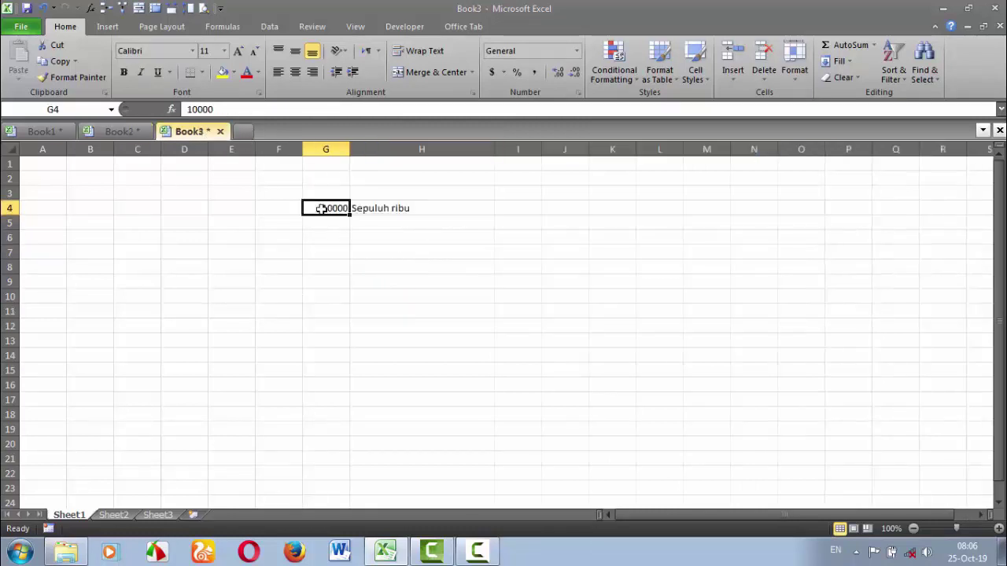
left_click(364, 208)
left_click(326, 208)
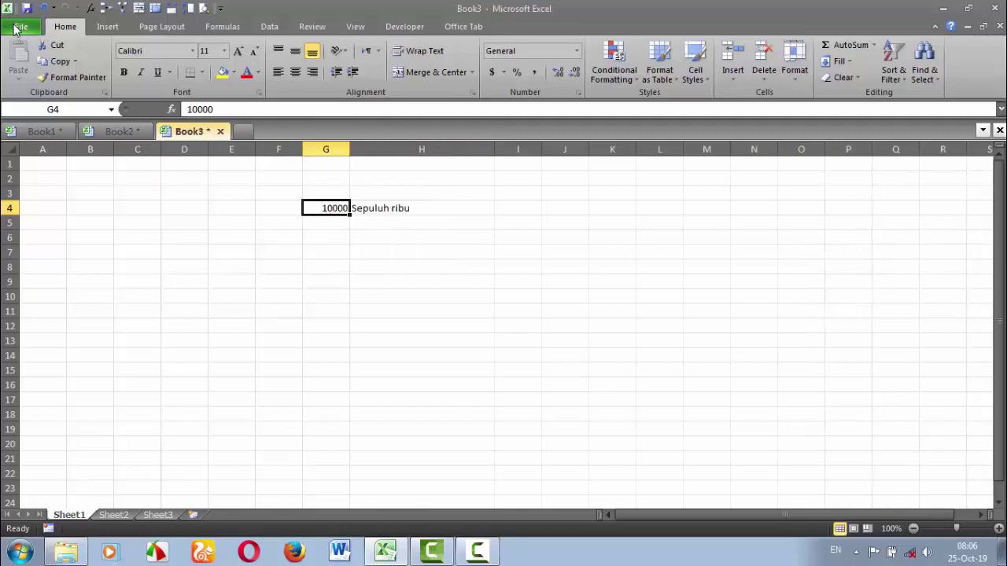
Open the Excel Add-ins manager through File > Options > Add-Ins.
left_click(17, 28)
left_click(61, 330)
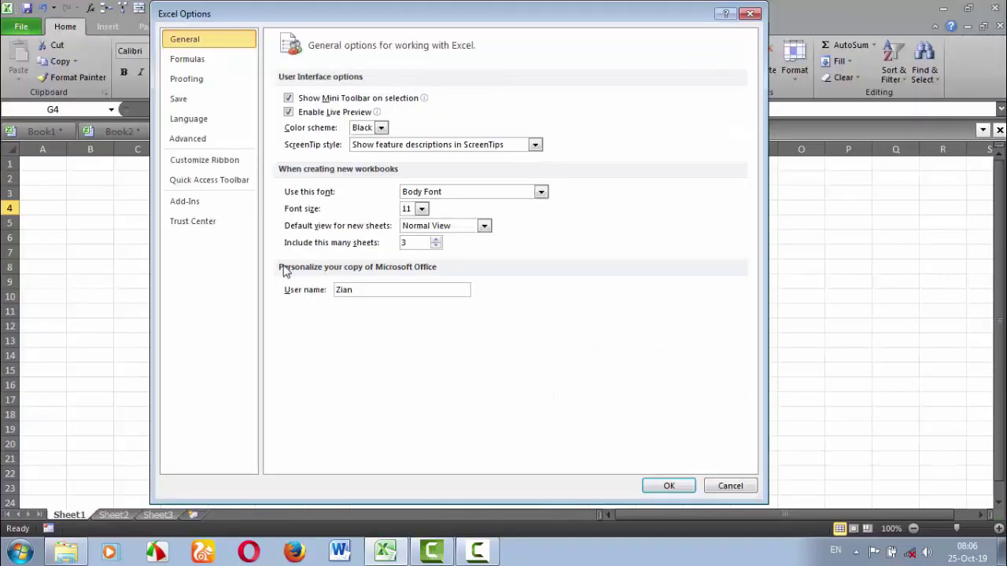
left_click(196, 202)
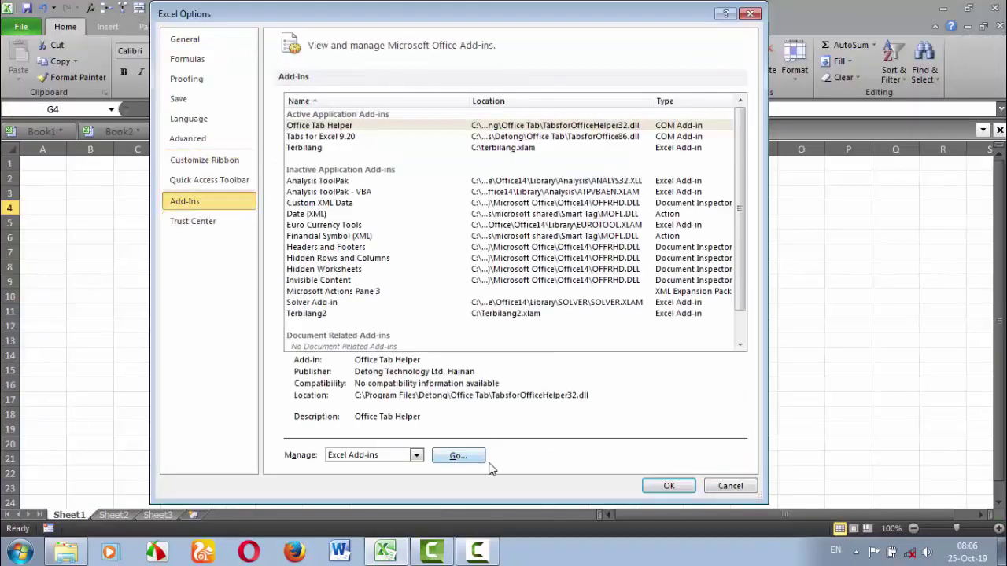
left_click(458, 456)
Enable both the Terbilang and Terbilang2 add-ins, then start a new blank workbook.
left_click(437, 218)
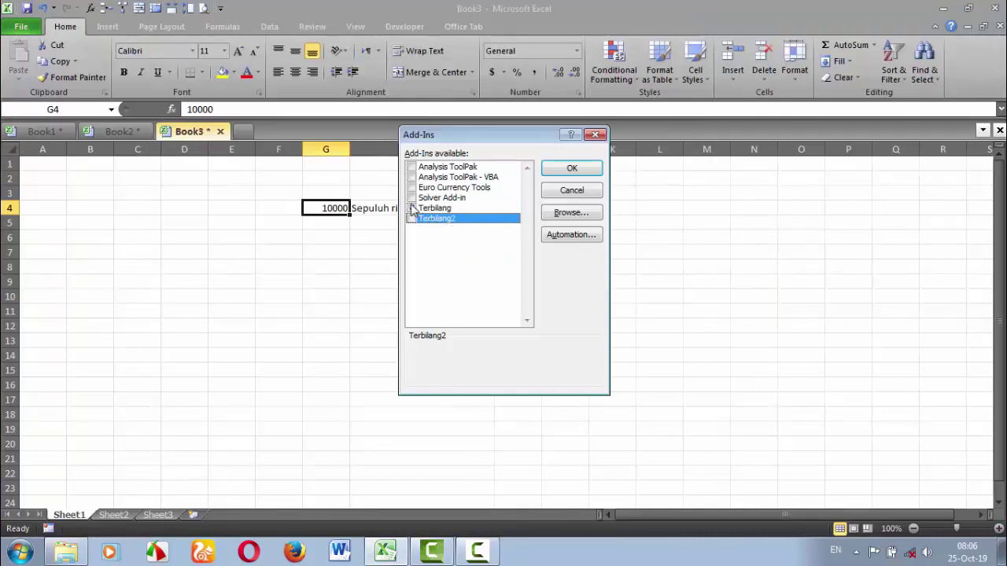
left_click(412, 209)
left_click(414, 220)
left_click(412, 208)
left_click(414, 219)
left_click(412, 209)
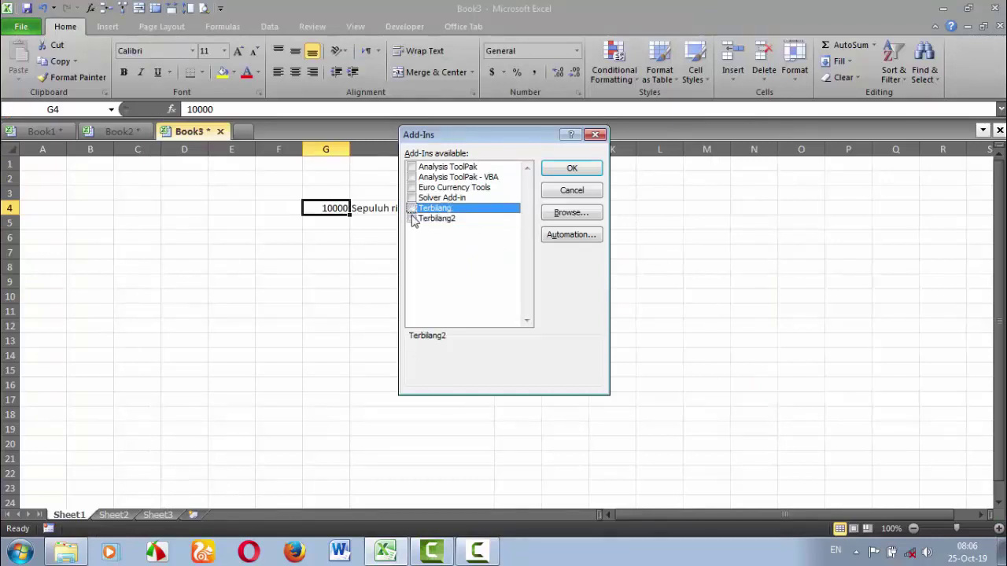
left_click(411, 208)
left_click(411, 218)
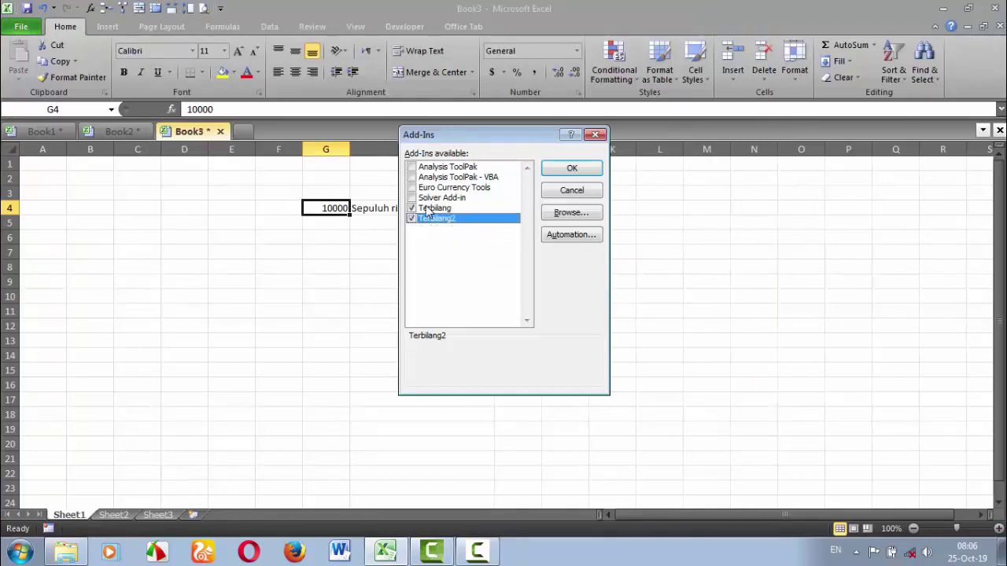
left_click(568, 169)
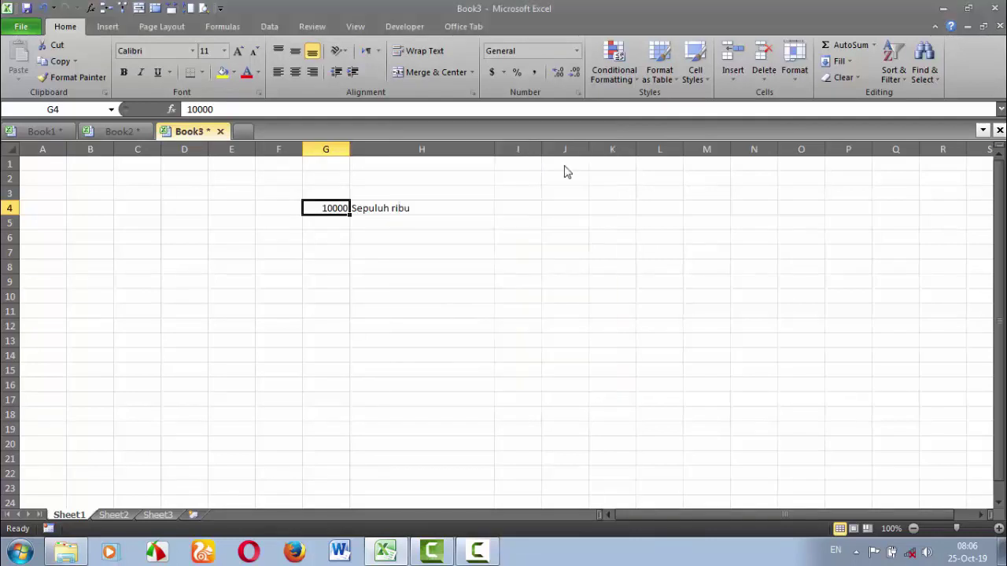
left_click(245, 135)
Enter 10000 in cell H6.
left_click(365, 238)
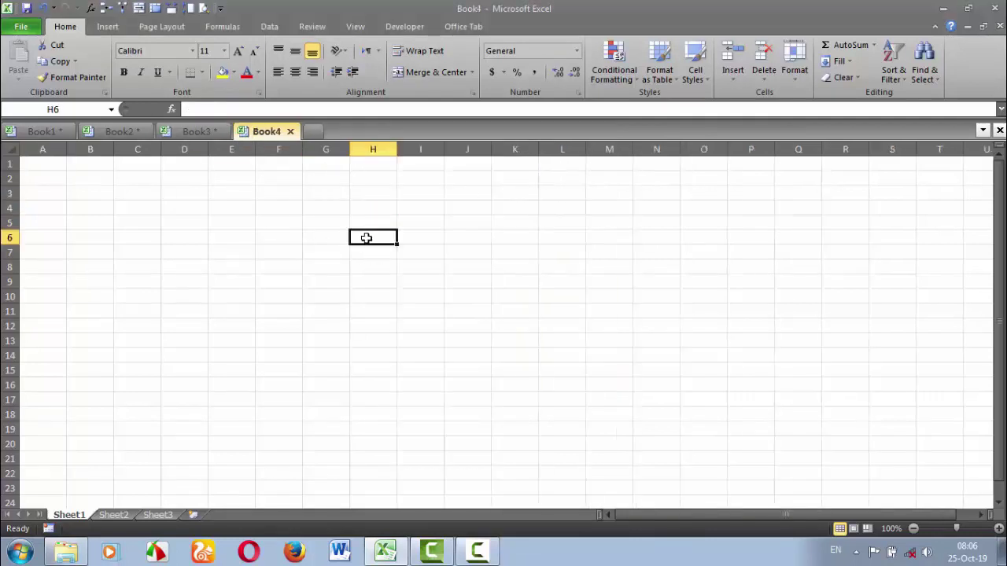
type("1")
type("0000")
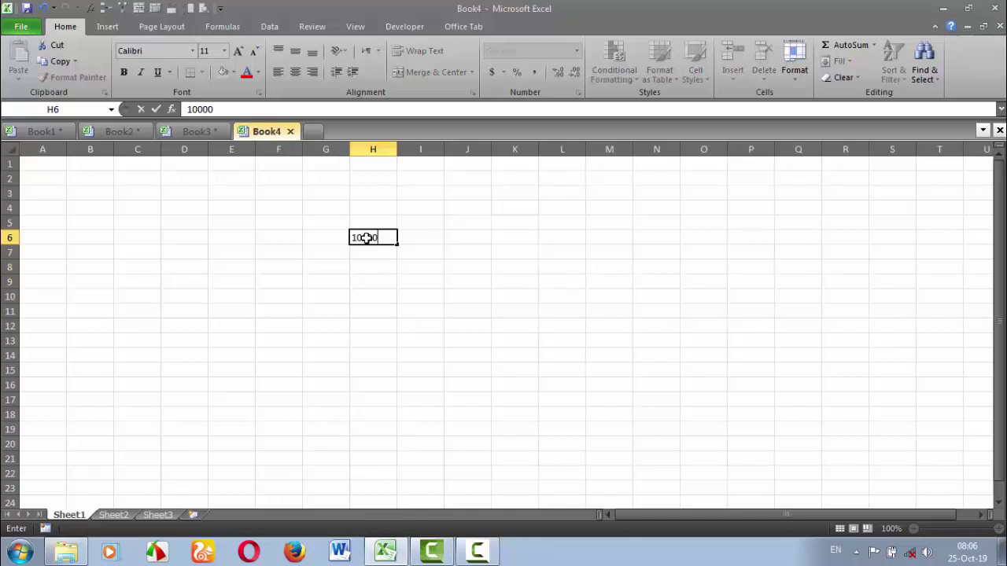
key("Tab")
key("Tab")
Put =terbilang(H6) in I6 so it reads Sepuluh ribu, and widen column I.
key("Left")
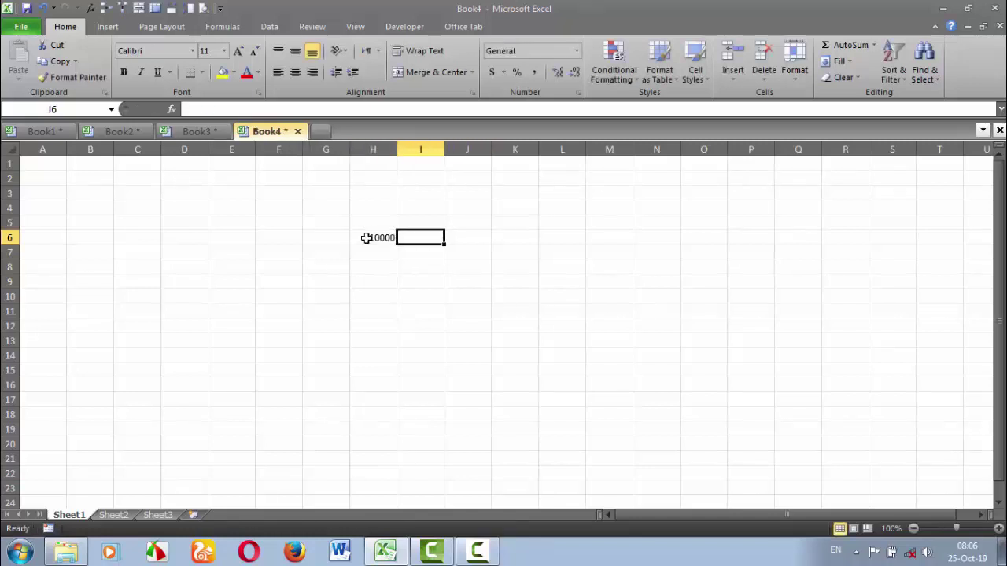
type("=terbi")
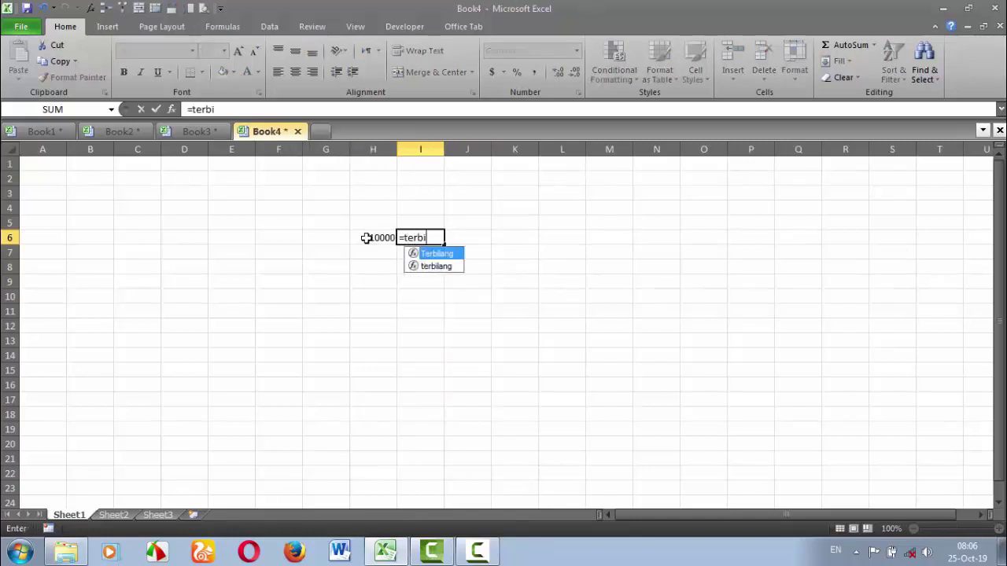
type("lang(")
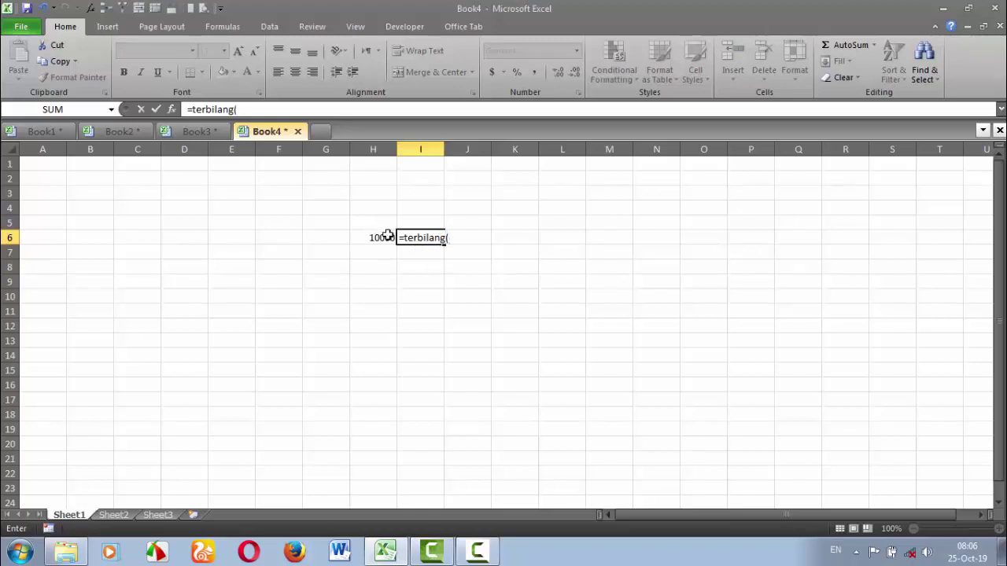
left_click(388, 235)
type(")")
key("Return")
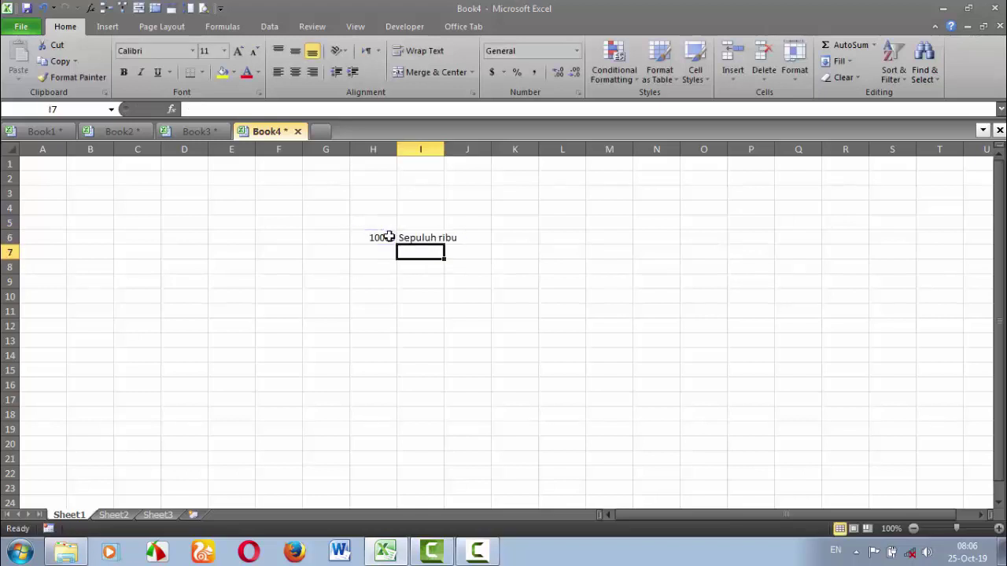
left_click_drag(441, 149, 510, 150)
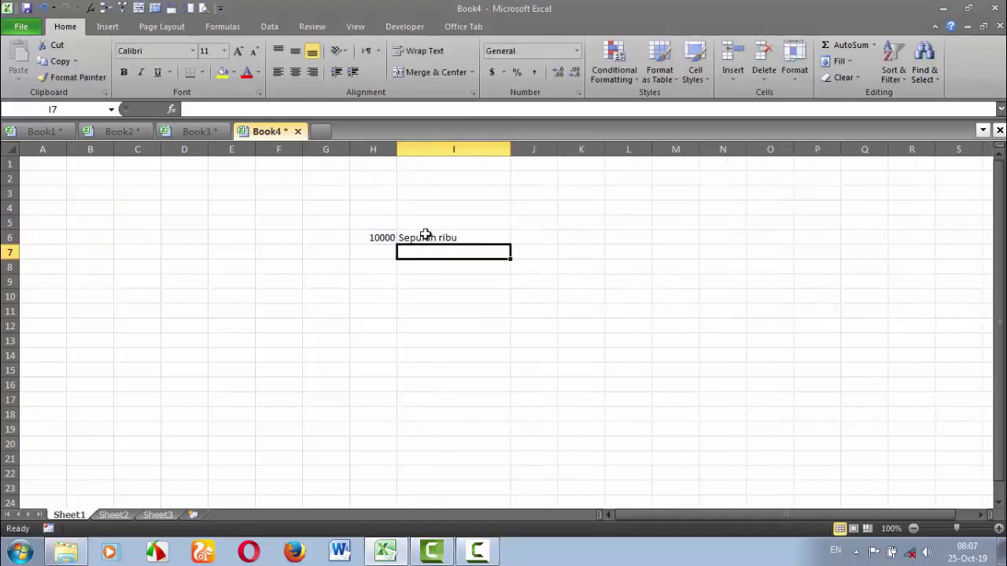
left_click(427, 236)
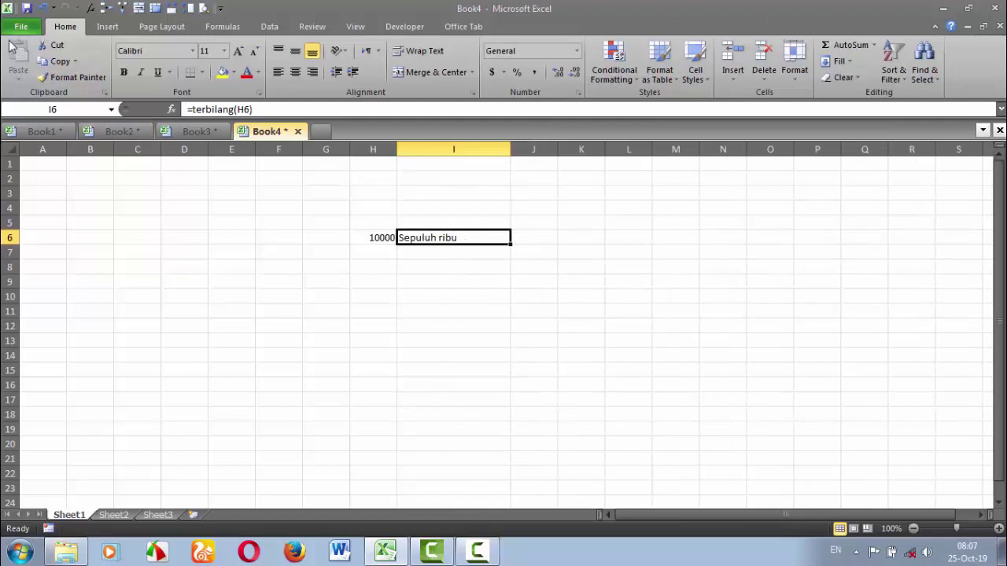
Uncheck the Terbilang2 add-in so only Terbilang stays enabled.
left_click(21, 26)
left_click(46, 329)
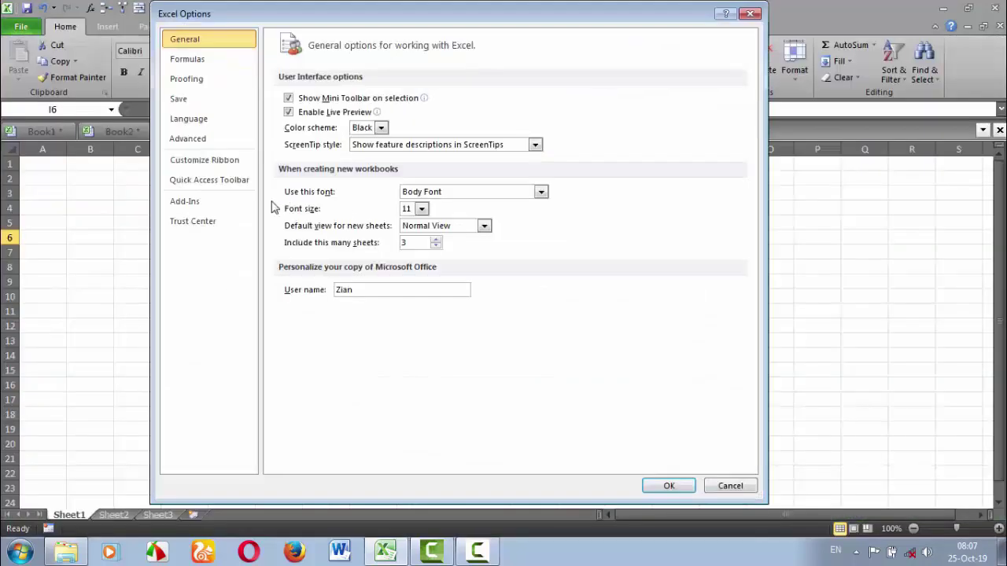
left_click(219, 209)
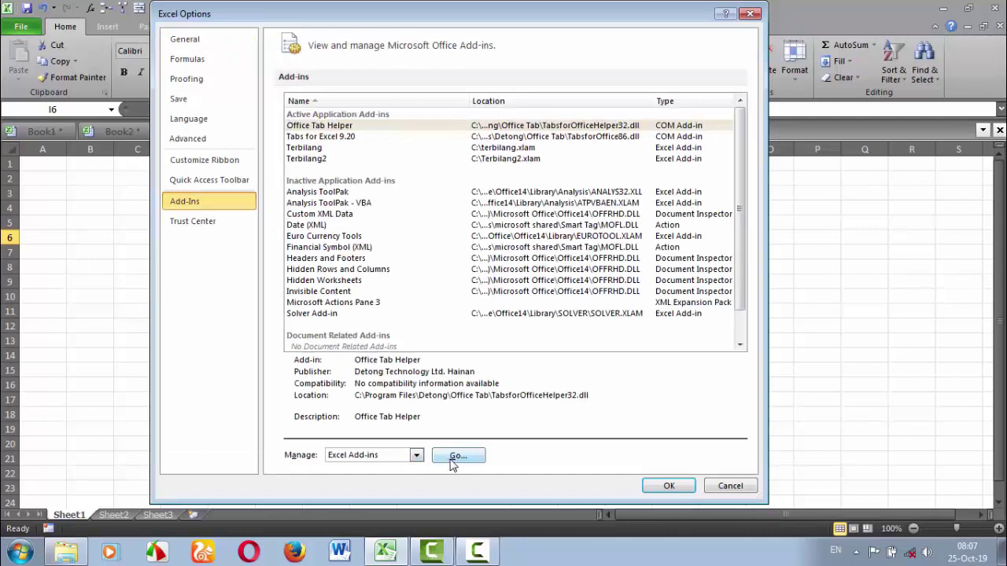
left_click(454, 462)
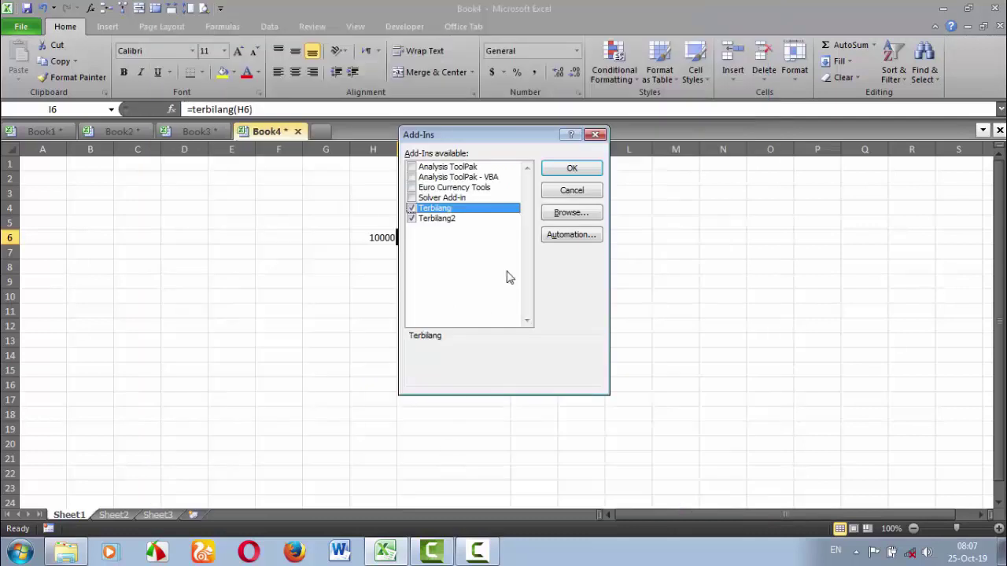
left_click(412, 219)
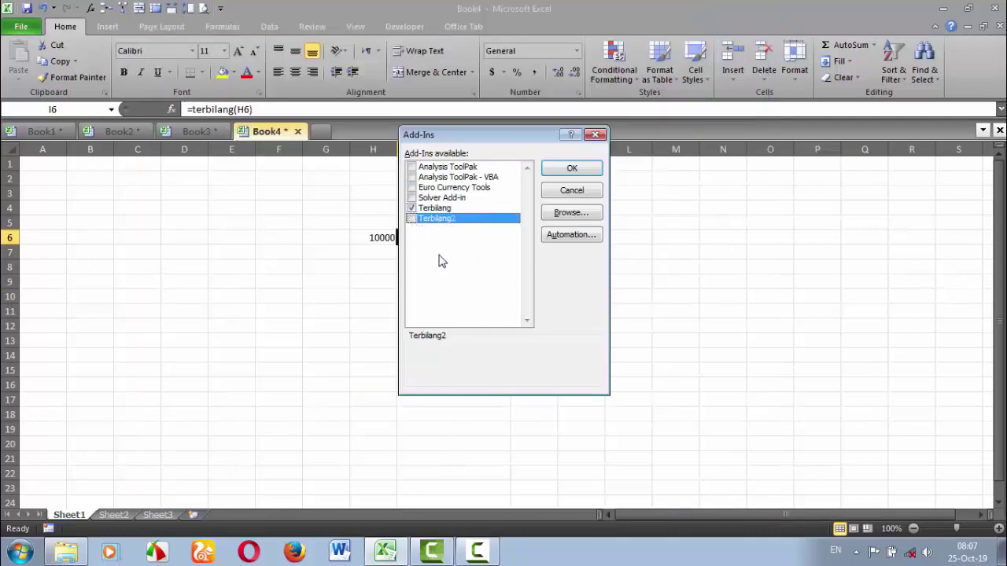
left_click(439, 211)
left_click(553, 168)
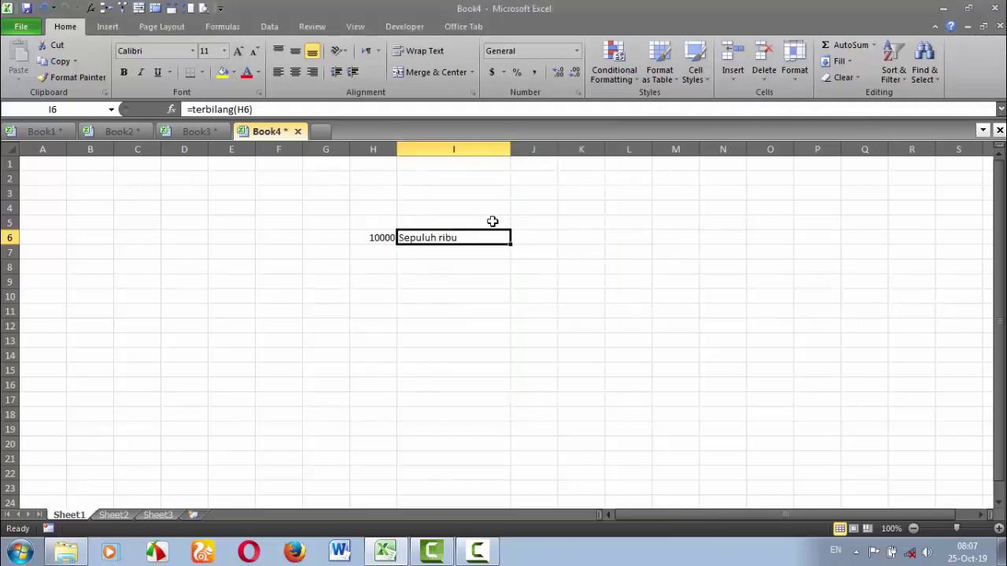
Reopen the Add-ins list to confirm only Terbilang is ticked.
left_click(21, 28)
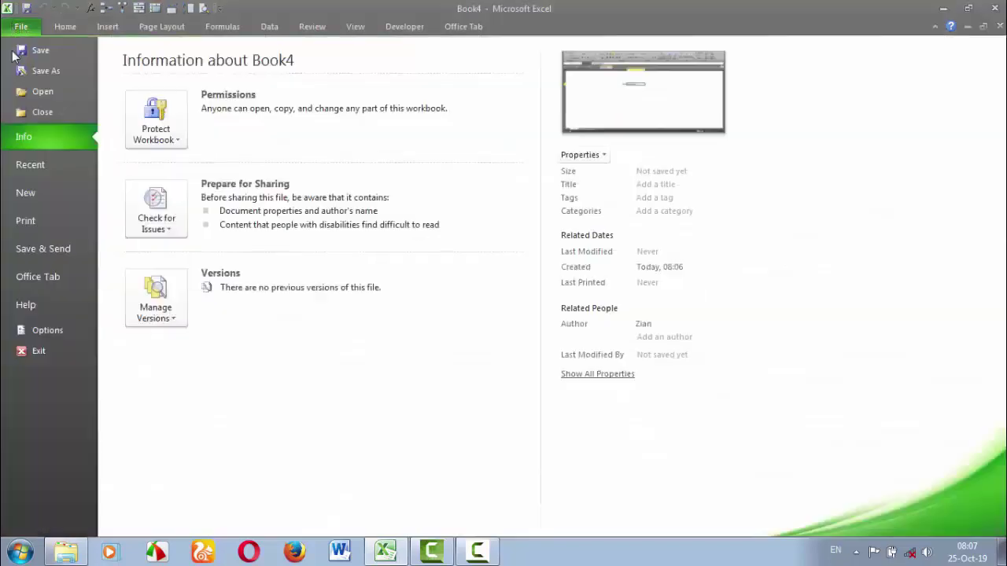
left_click(36, 330)
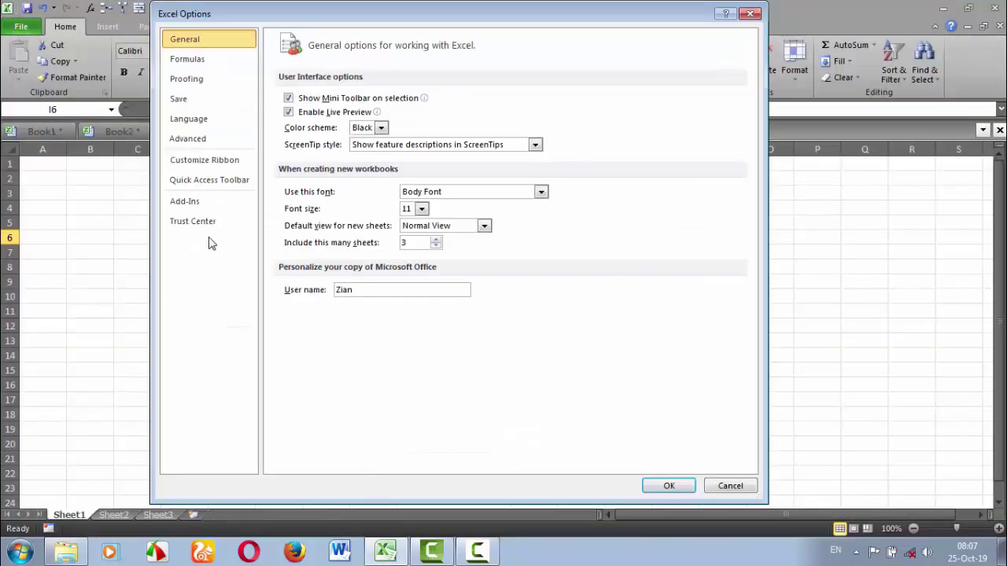
left_click(198, 206)
left_click(453, 456)
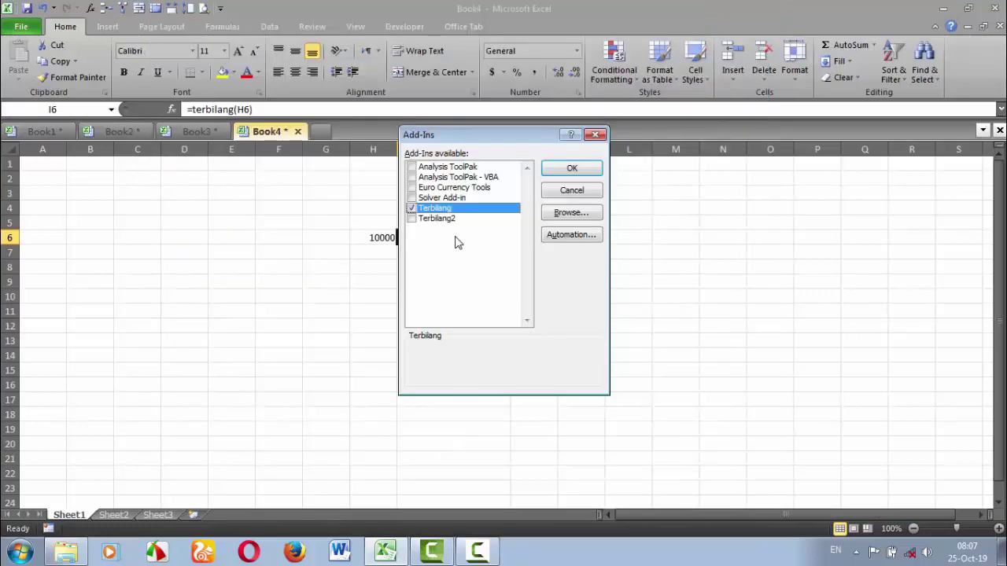
left_click(577, 172)
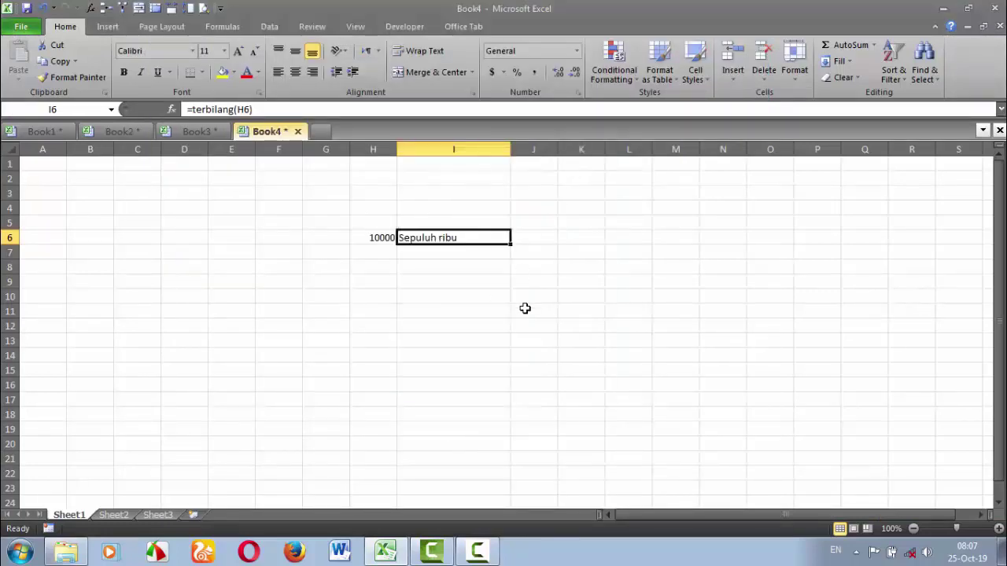
left_click(511, 308)
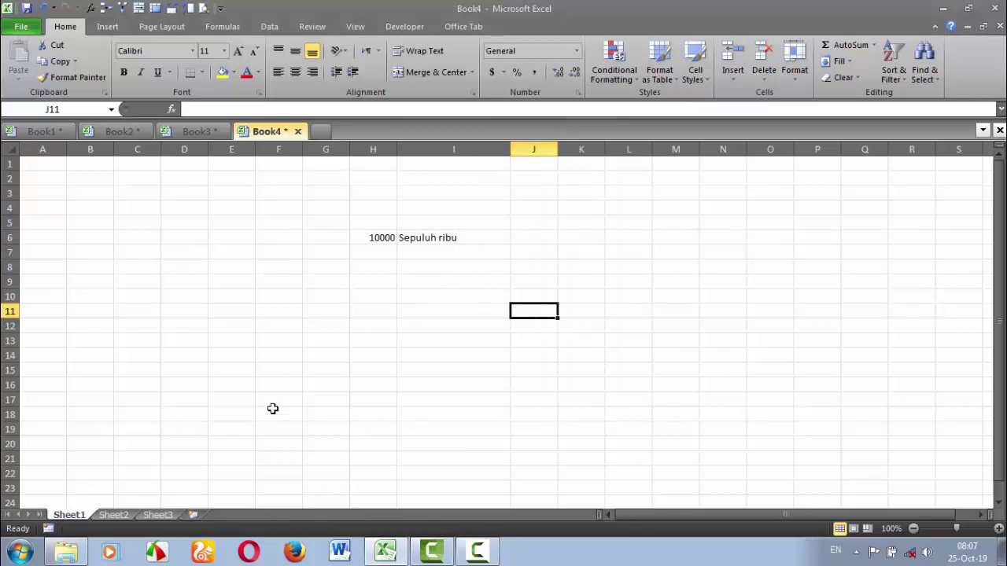
In Windows Explorer, select the terbilang and Terbilang2 add-in files to view their details.
left_click(74, 549)
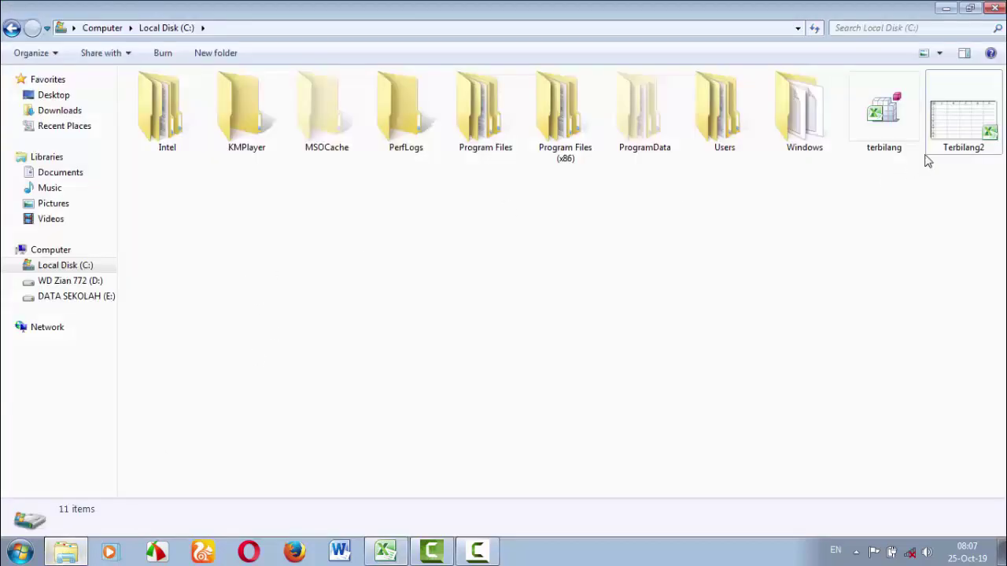
left_click(884, 126)
left_click(953, 131)
left_click(884, 134)
left_click(952, 131)
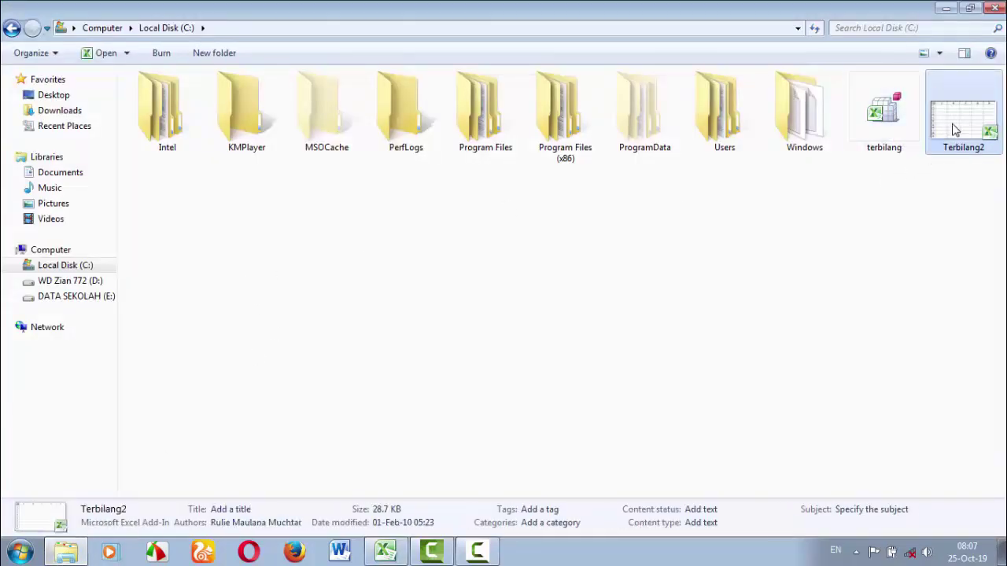
left_click(884, 129)
left_click(952, 131)
Open Downloads > Compressed and select the xl terbilang and xl_terbilang rupiah archives.
left_click(68, 116)
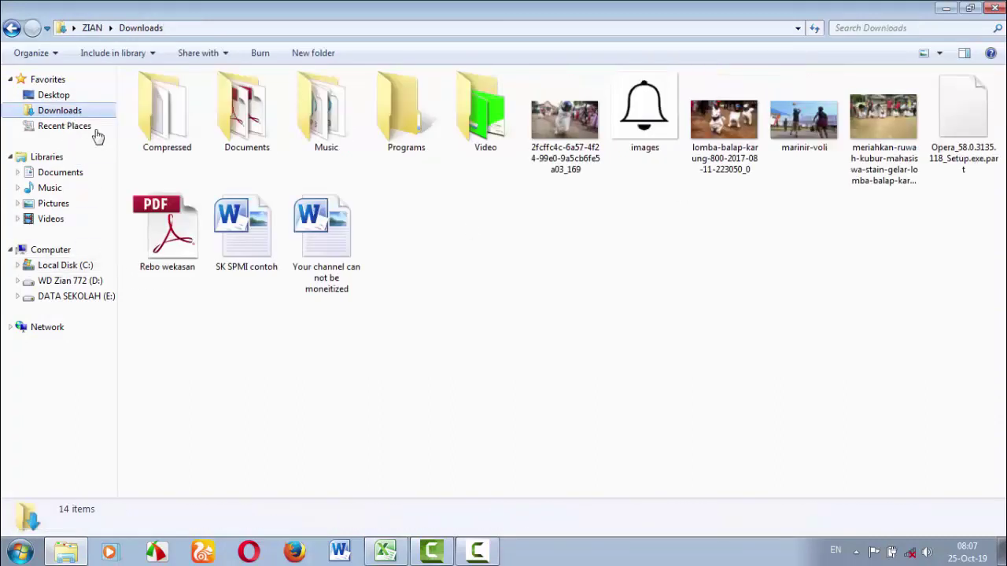
double_click(164, 137)
left_click_drag(382, 168, 223, 122)
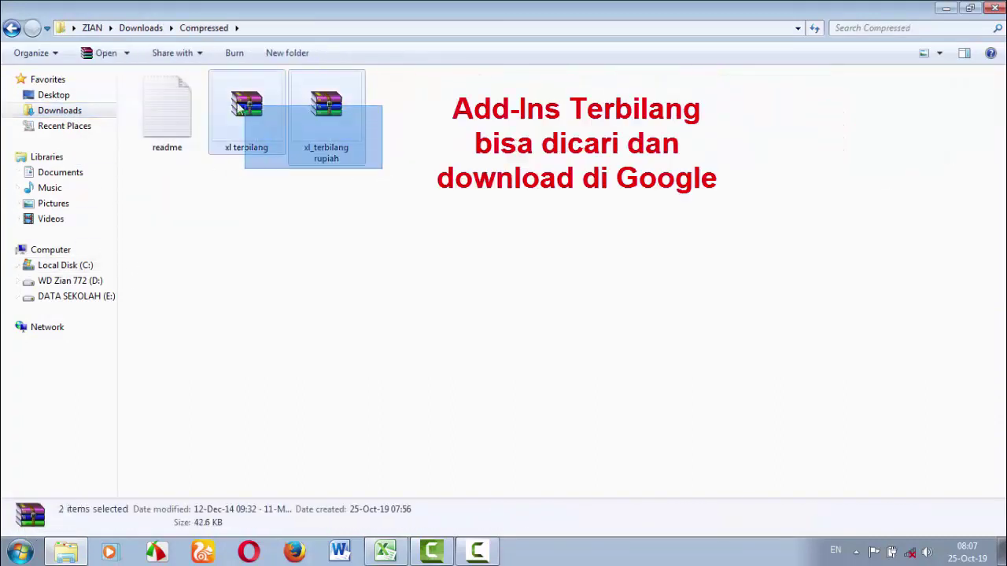
left_click(317, 193)
left_click_drag(393, 189, 236, 110)
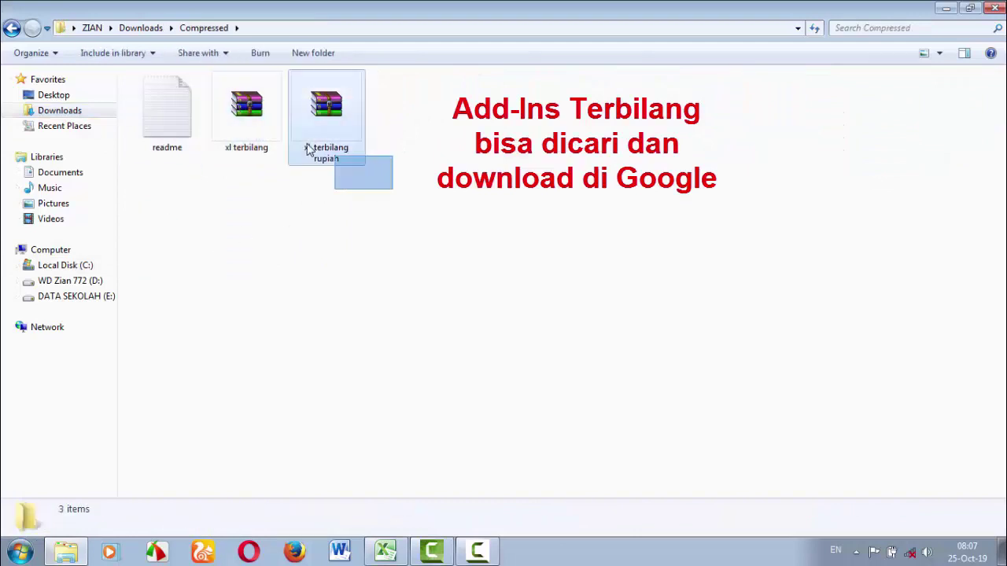
left_click(305, 257)
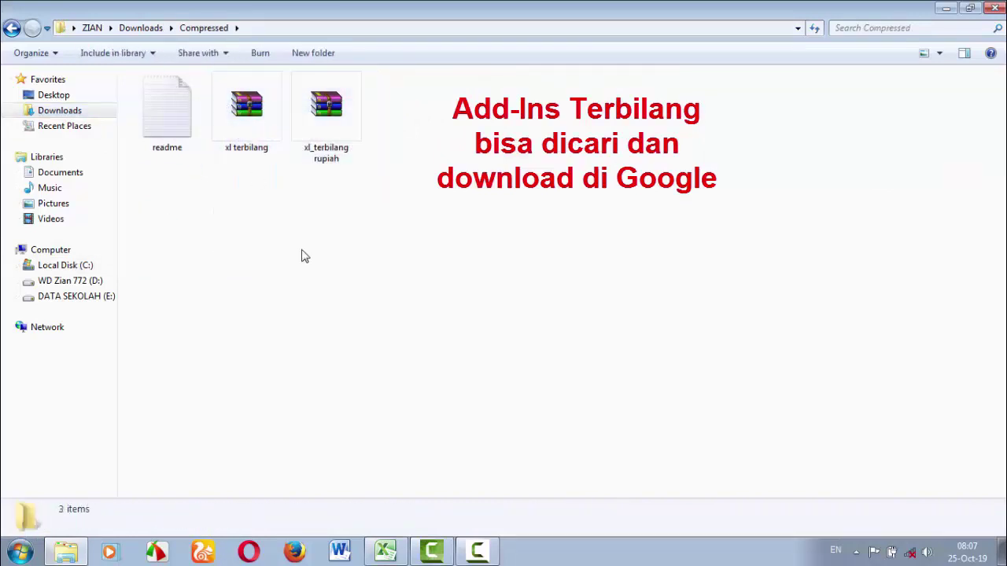